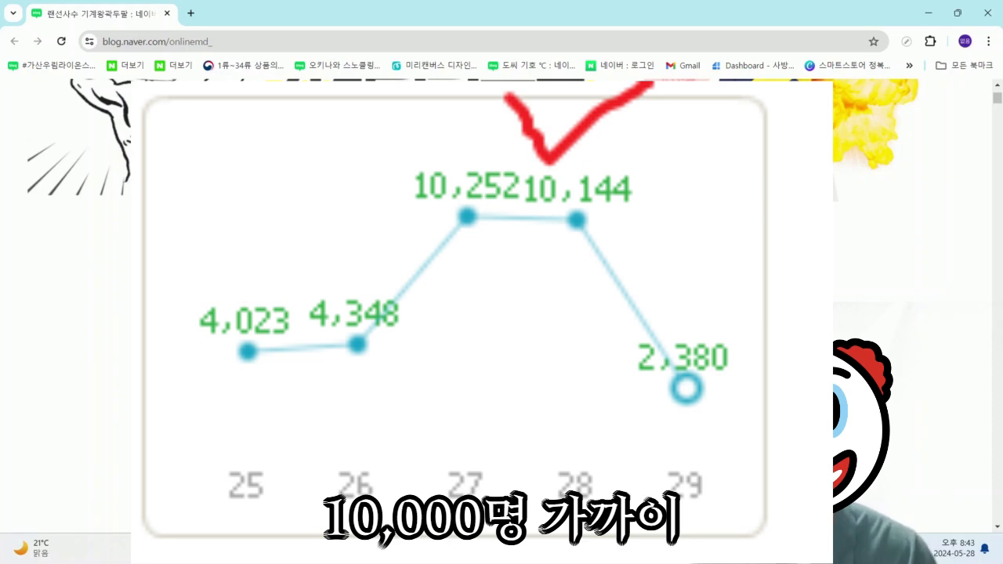
Read through the blog post "BP 뜻! 어떤 의미일까?", examining its title, images, highlighted text and work examples.
scroll(384, 261, "down", 5)
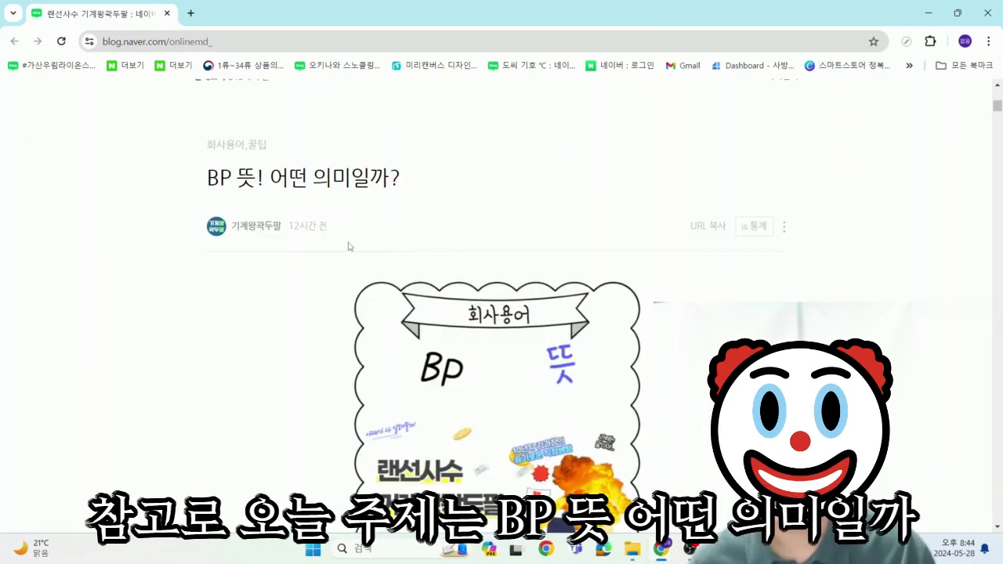
left_click_drag(284, 178, 412, 188)
left_click(413, 192)
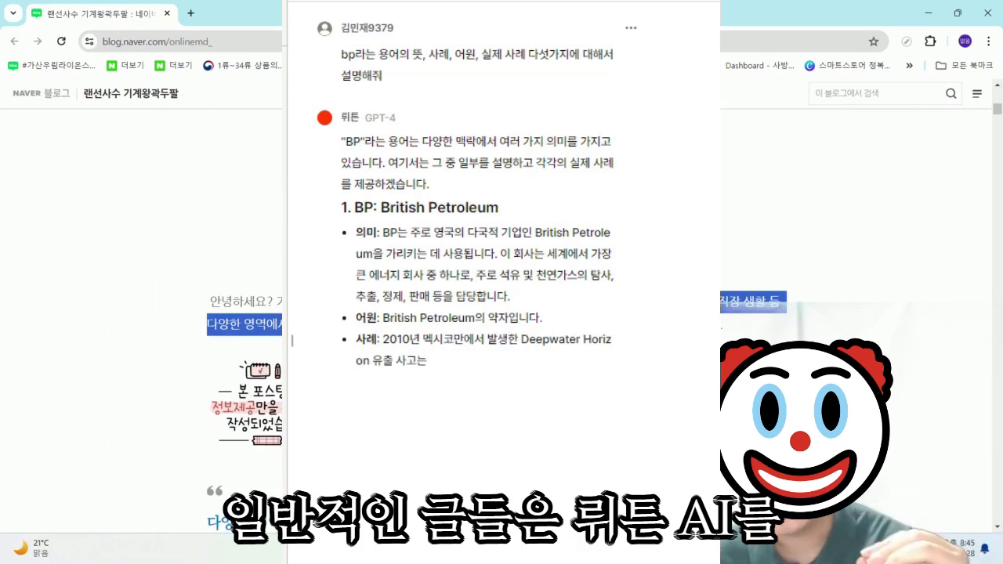
scroll(495, 322, "down", 10)
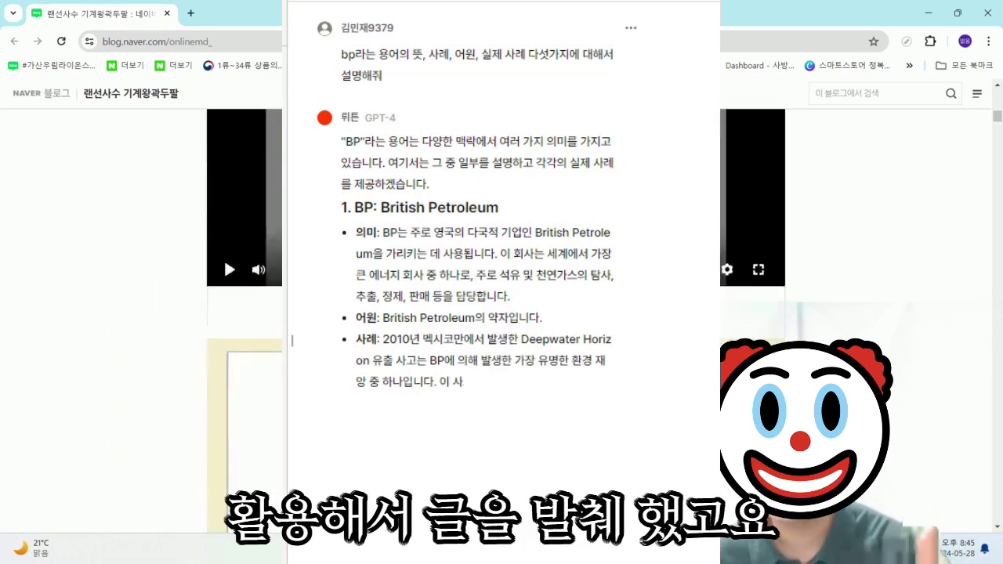
scroll(495, 321, "down", 5)
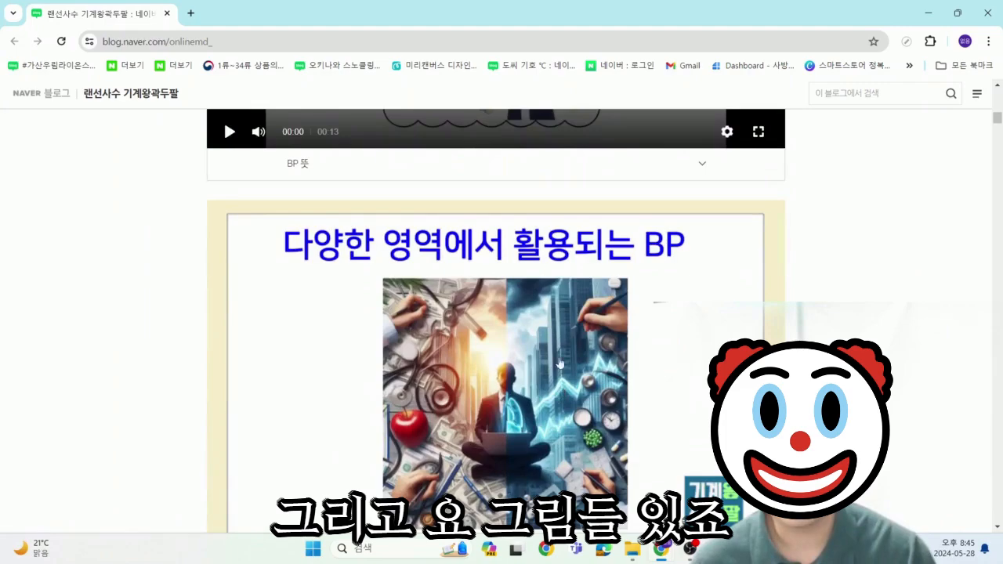
scroll(559, 362, "down", 15)
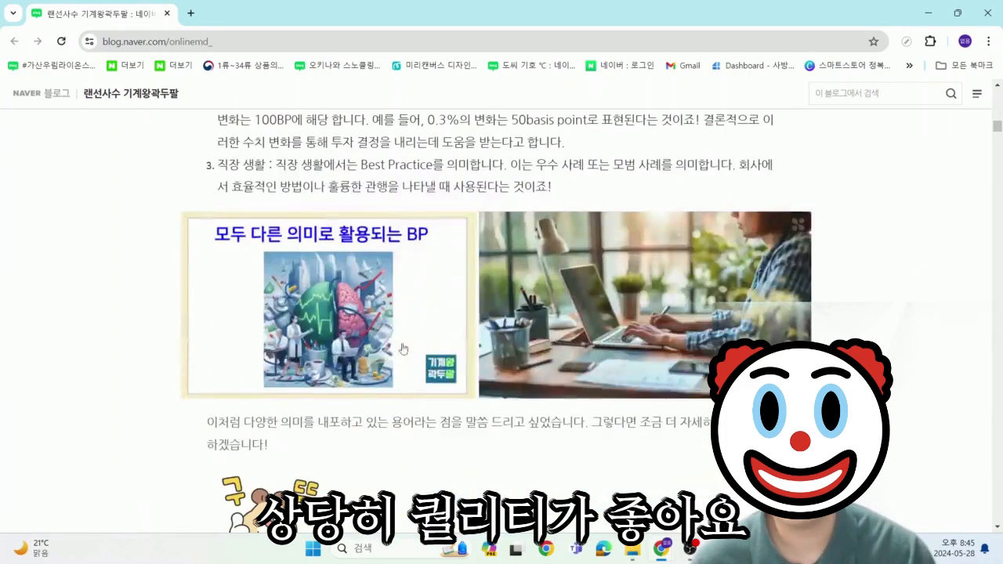
scroll(639, 394, "down", 5)
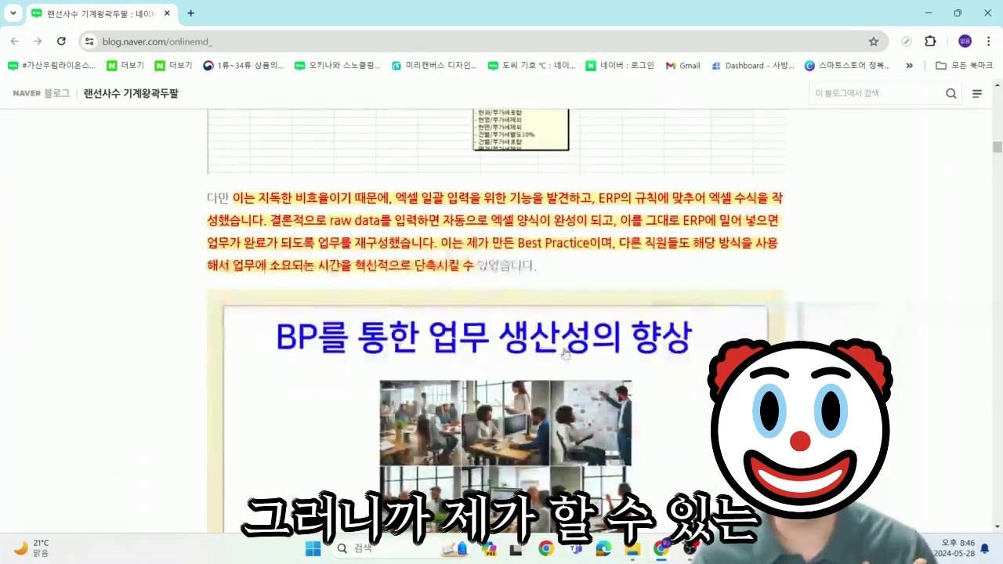
scroll(496, 321, "down", 5)
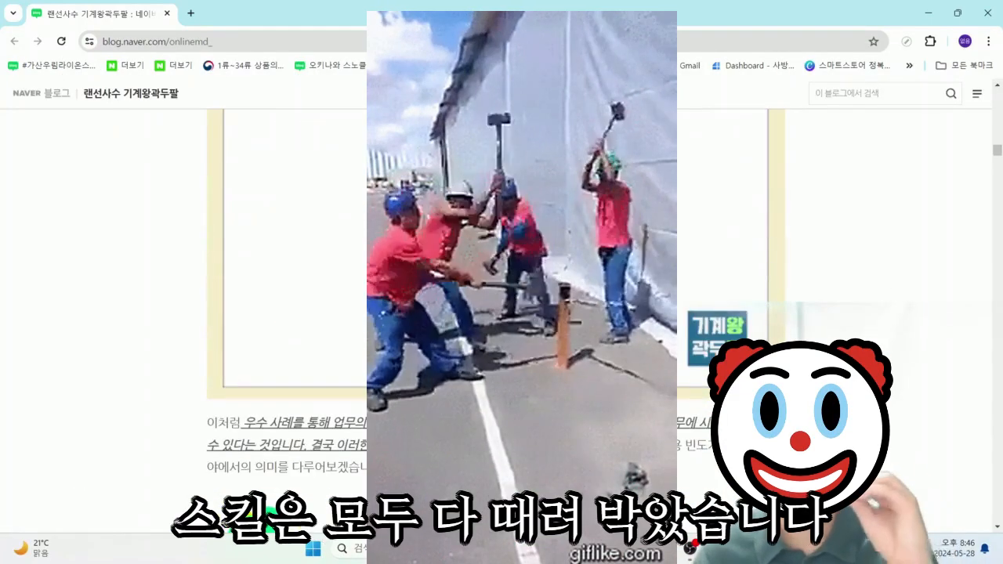
scroll(977, 126, "up", 4)
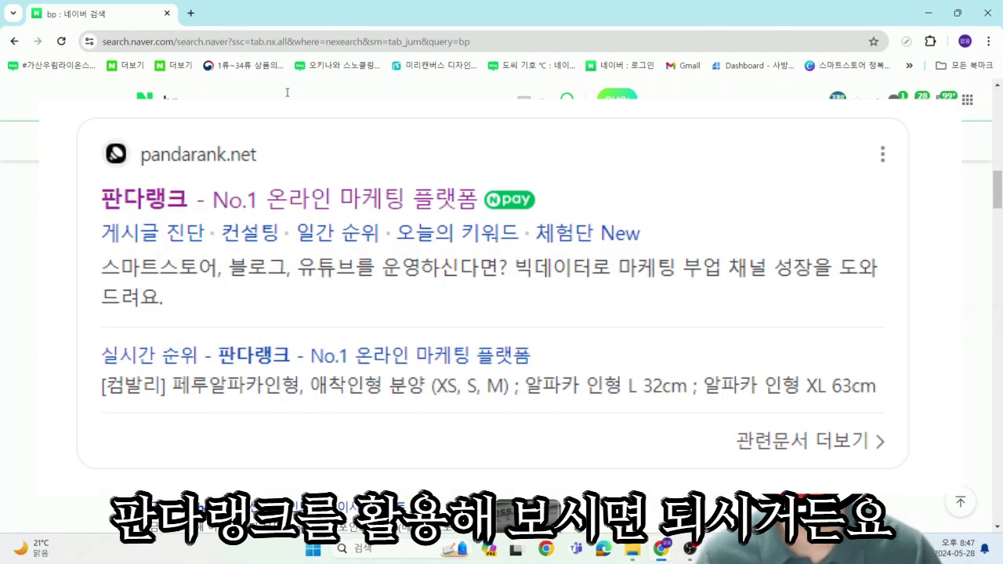
Search Naver for "판다랭크" and open the PandaRank site from the results.
left_click(287, 94)
key("BackSpace")
key("BackSpace")
type("판다랭크")
key("Return")
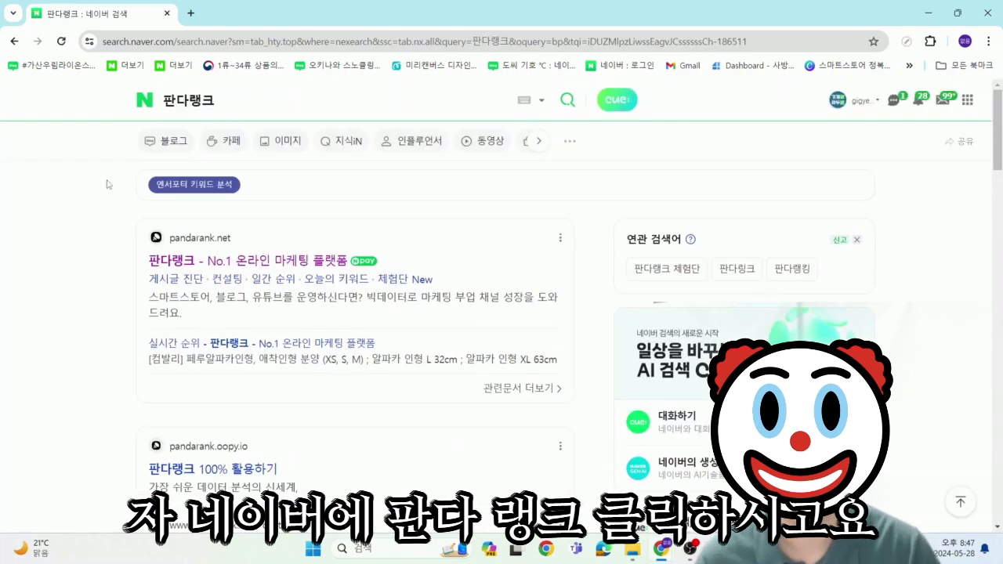
left_click(235, 267)
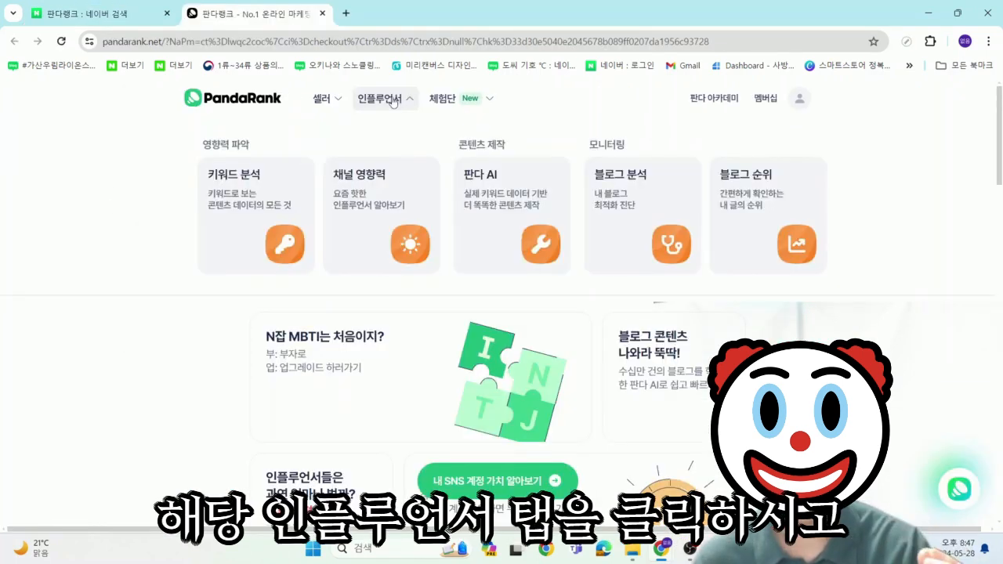
Open PandaRank's blog analysis (블로그 분석) and check the optimization scores of the recent posts.
left_click(636, 191)
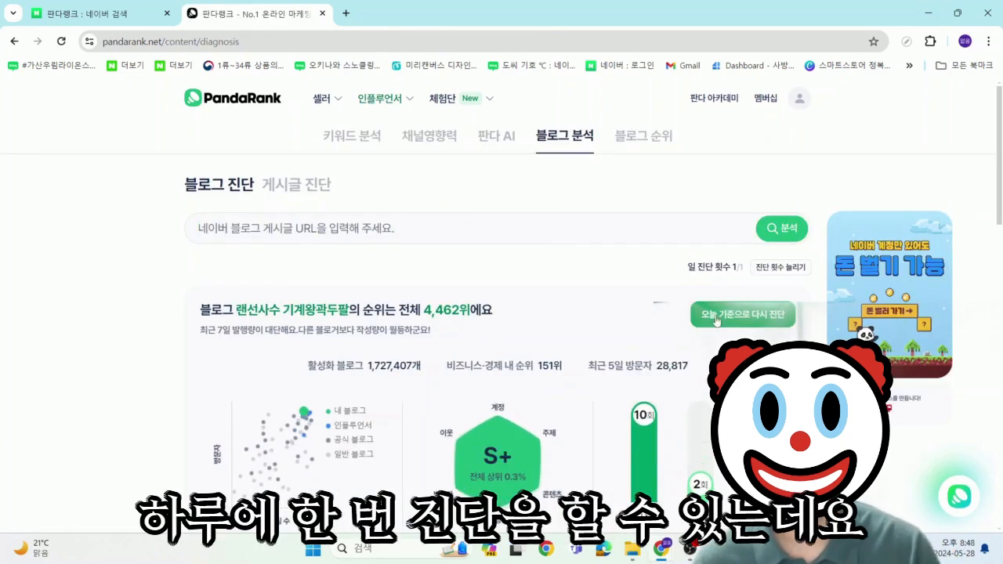
scroll(610, 270, "down", 10)
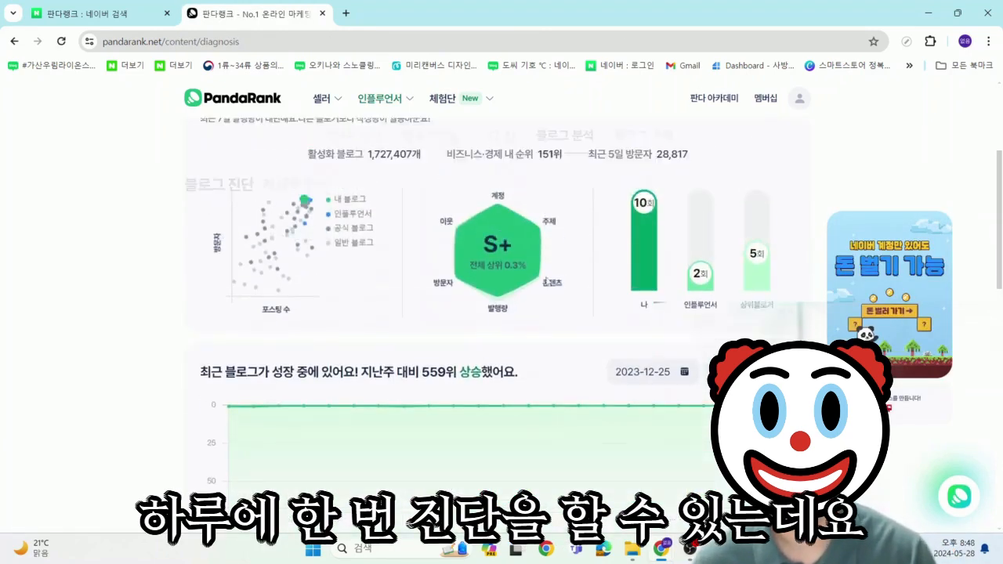
triple_click(612, 244)
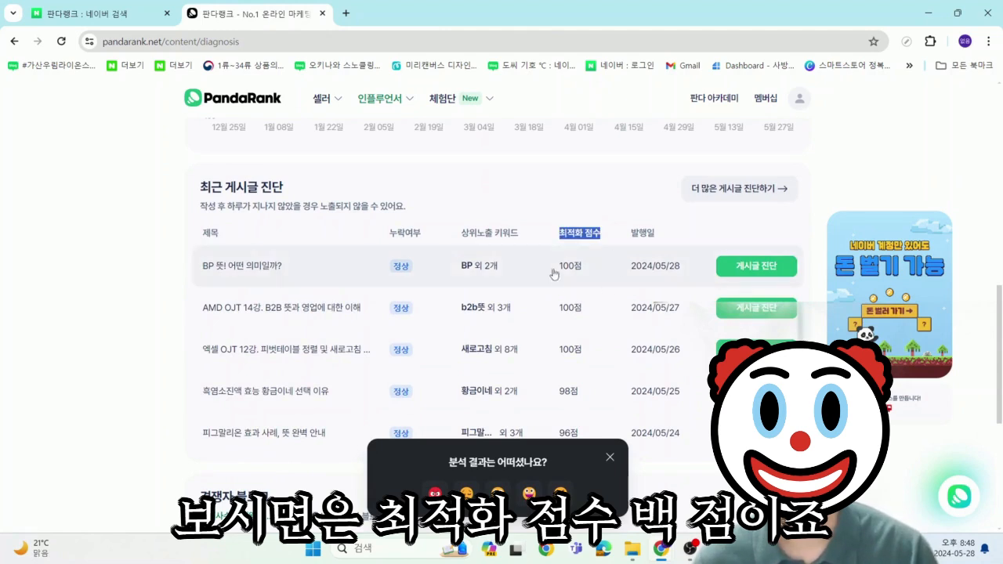
Open the detailed diagnosis of the post "BP 뜻! 어떤 의미일까?", examine its top-exposure keywords, and close it.
left_click(504, 269)
scroll(509, 283, "down", 3)
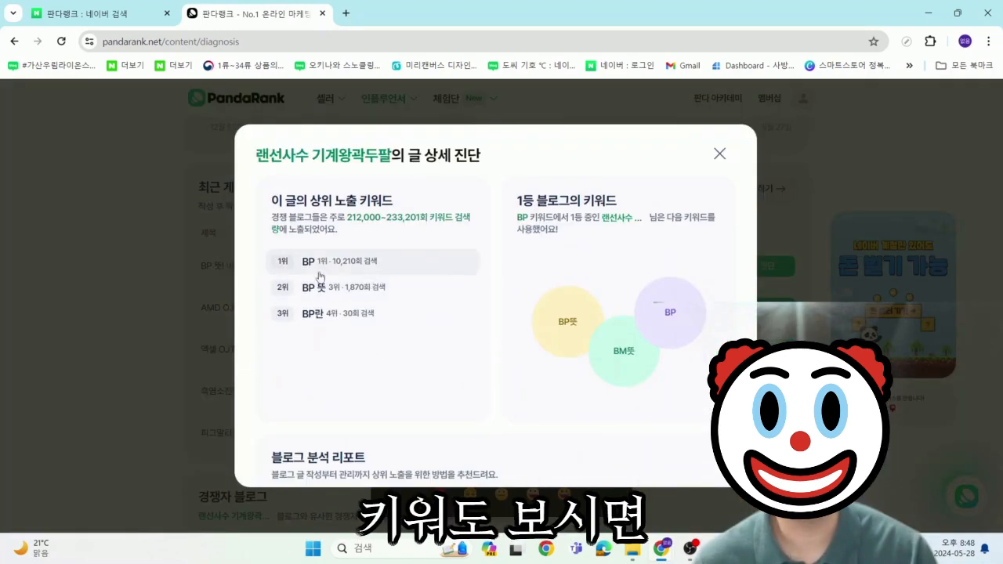
triple_click(403, 278)
left_click(404, 278)
left_click(286, 21)
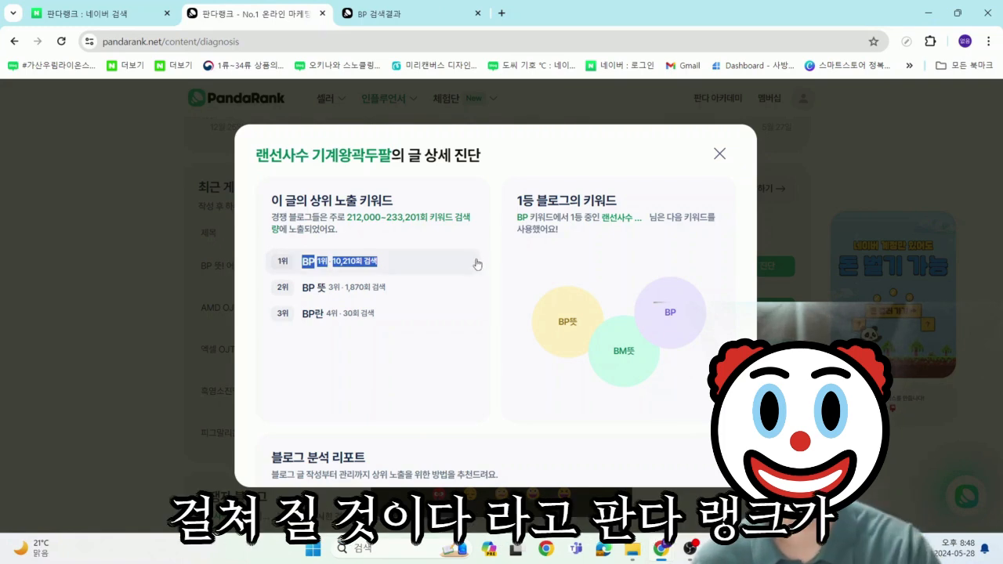
left_click(719, 154)
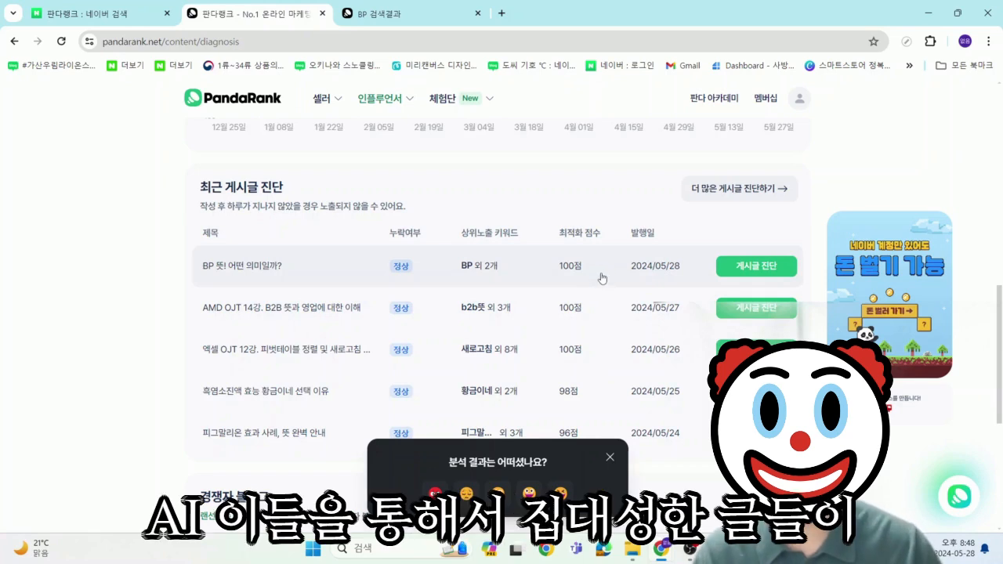
left_click(602, 278)
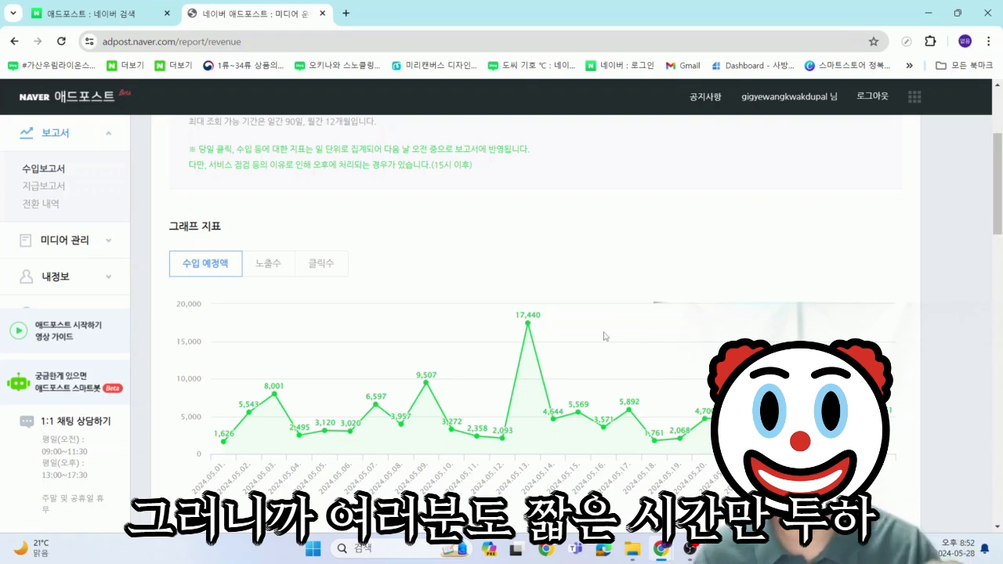
scroll(697, 313, "down", 1)
scroll(709, 320, "up", 2)
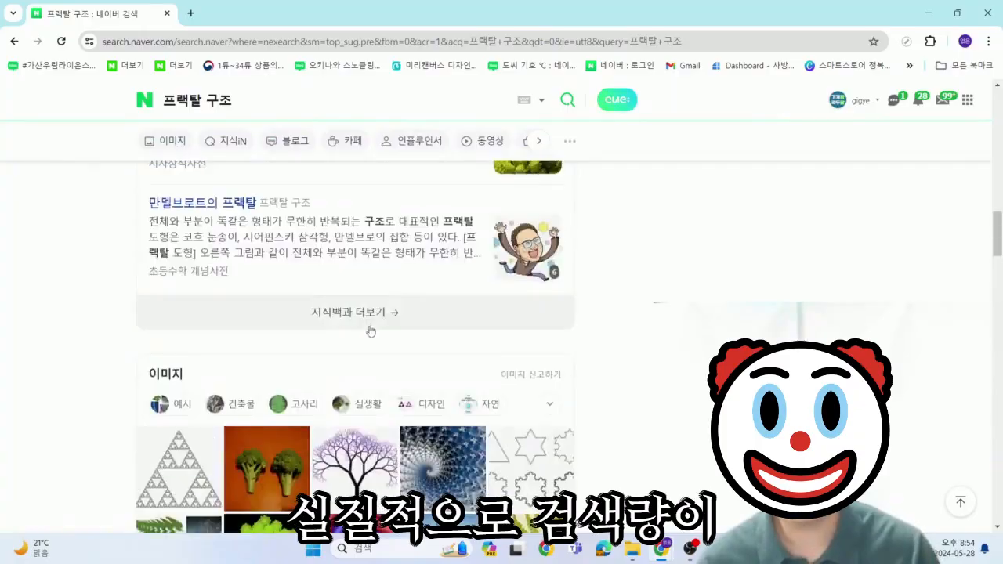
Open the keyword lookup tool (키워드 조회기) on ma-pia.net and look up "프랙탈 구조".
scroll(368, 322, "up", 10)
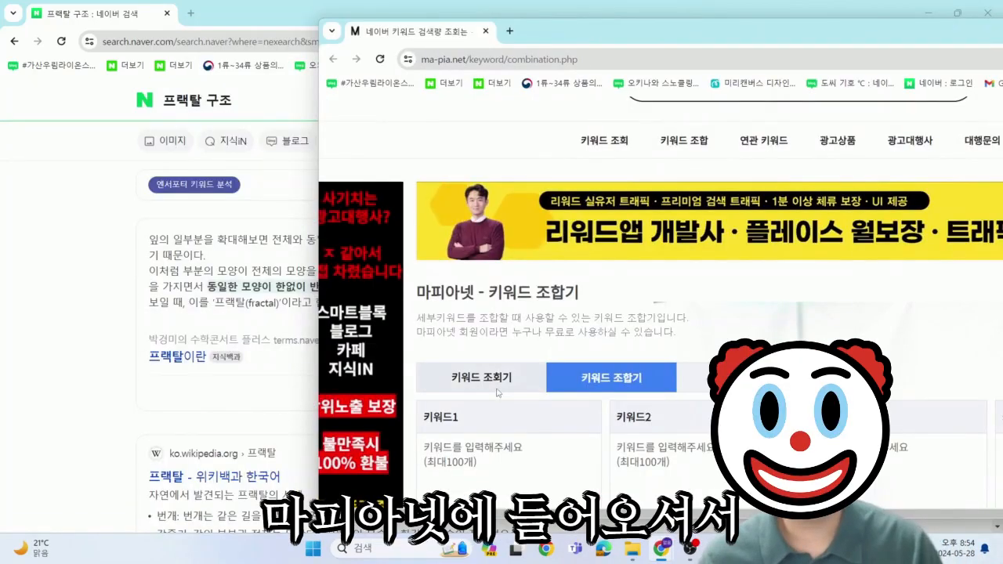
left_click(476, 374)
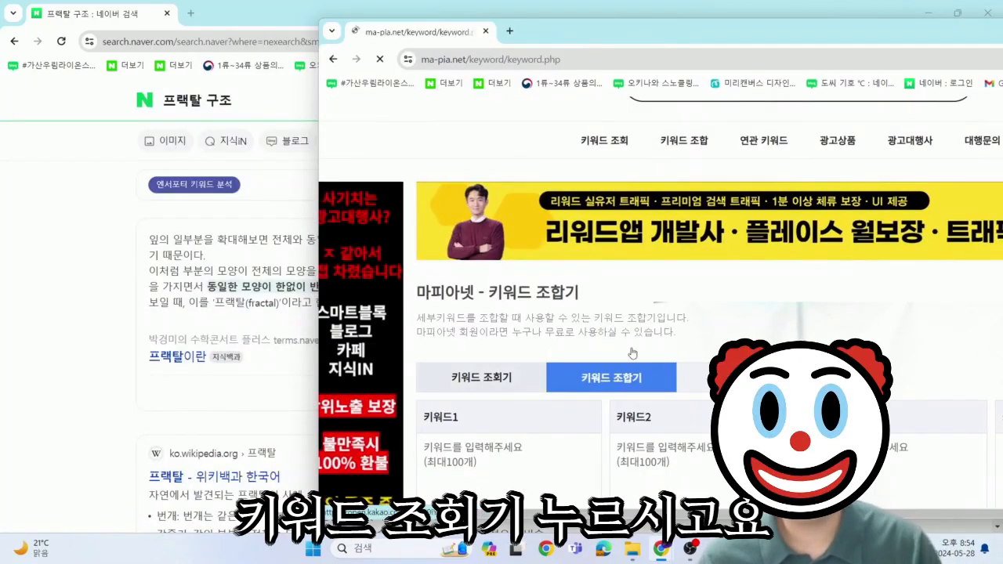
left_click_drag(663, 35, 697, 25)
scroll(647, 313, "down", 3)
left_click(647, 324)
type("프랙탈 구조")
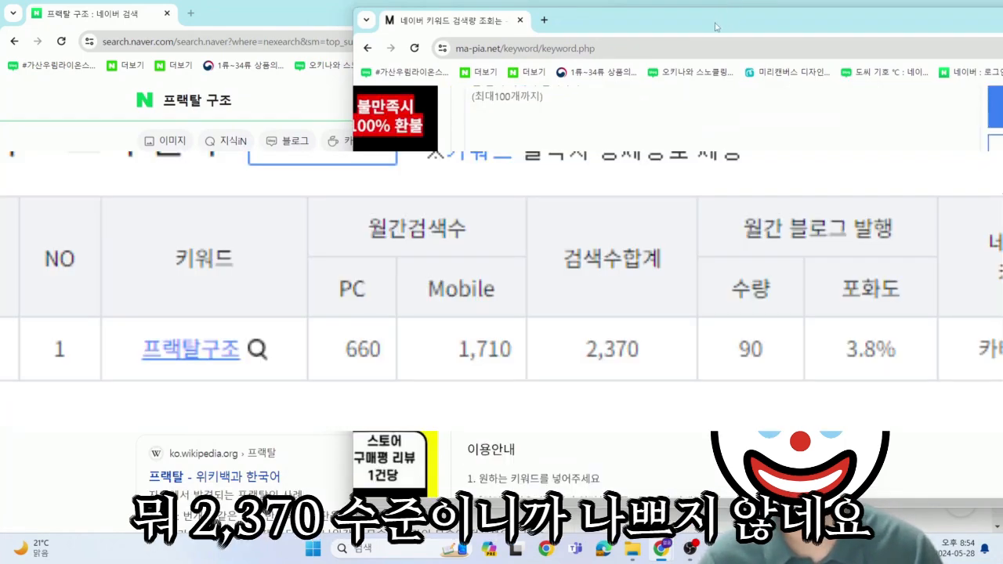
Check the total search volume, monthly blog publications and saturation for the keyword 프랙탈구조.
left_click_drag(714, 26, 570, 25)
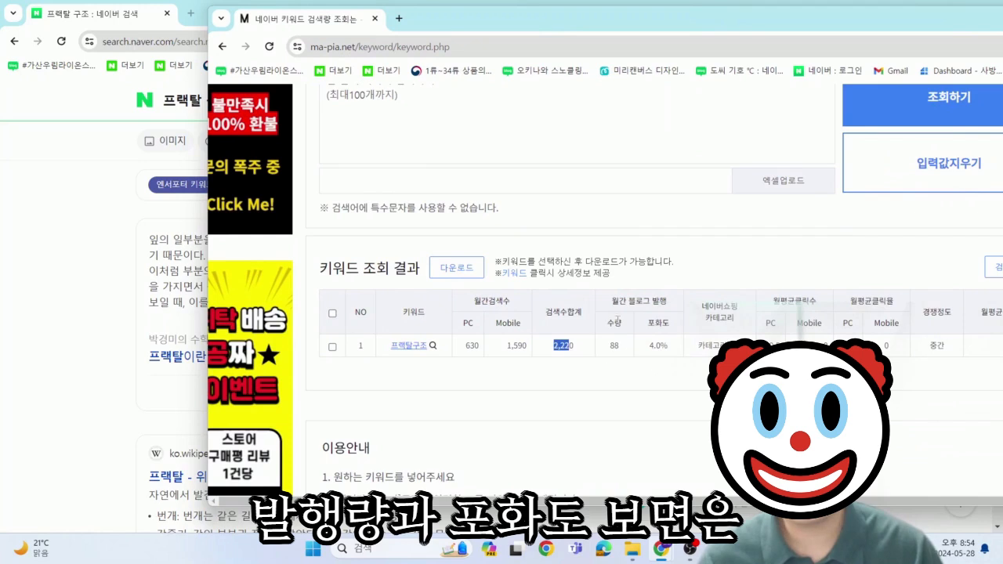
left_click_drag(648, 345, 669, 352)
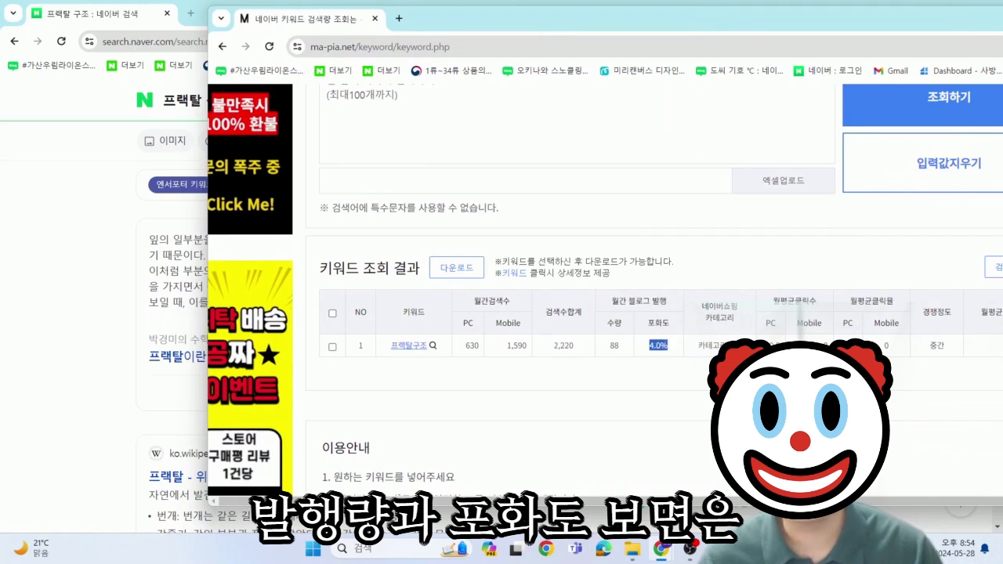
left_click_drag(611, 302, 678, 310)
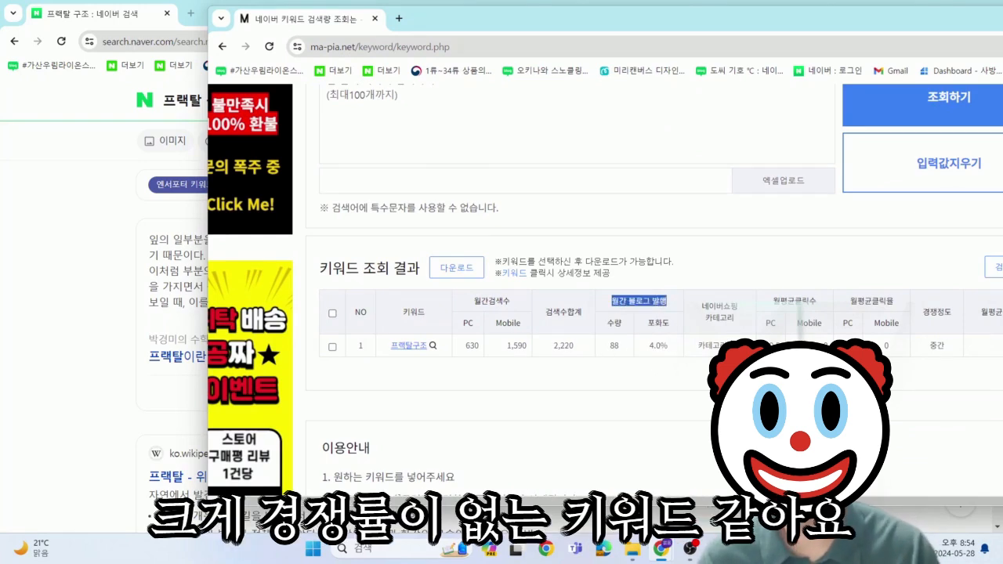
left_click_drag(529, 22, 577, 27)
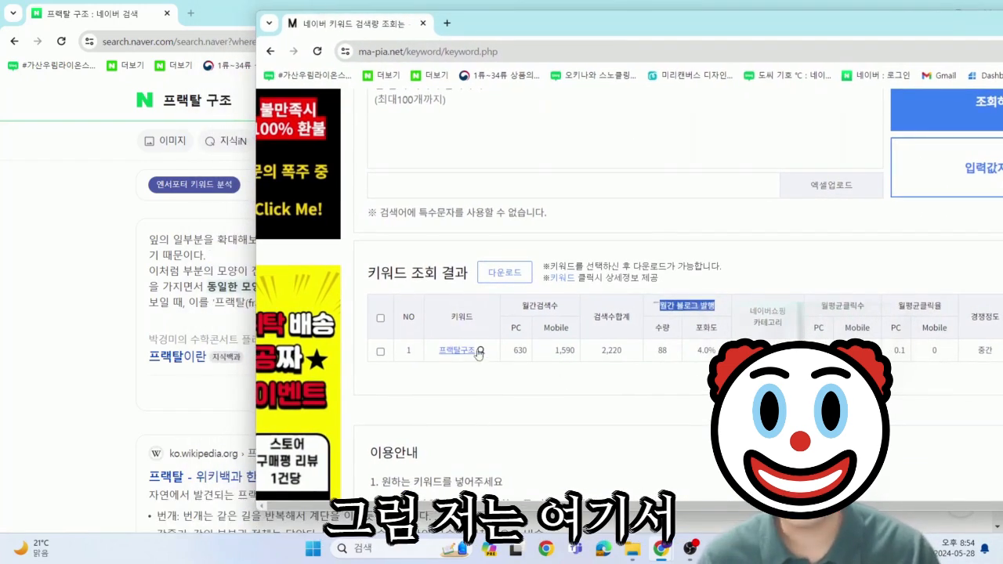
Look up the shorter keyword "프랙탈" in the same keyword lookup tool.
scroll(553, 309, "up", 2)
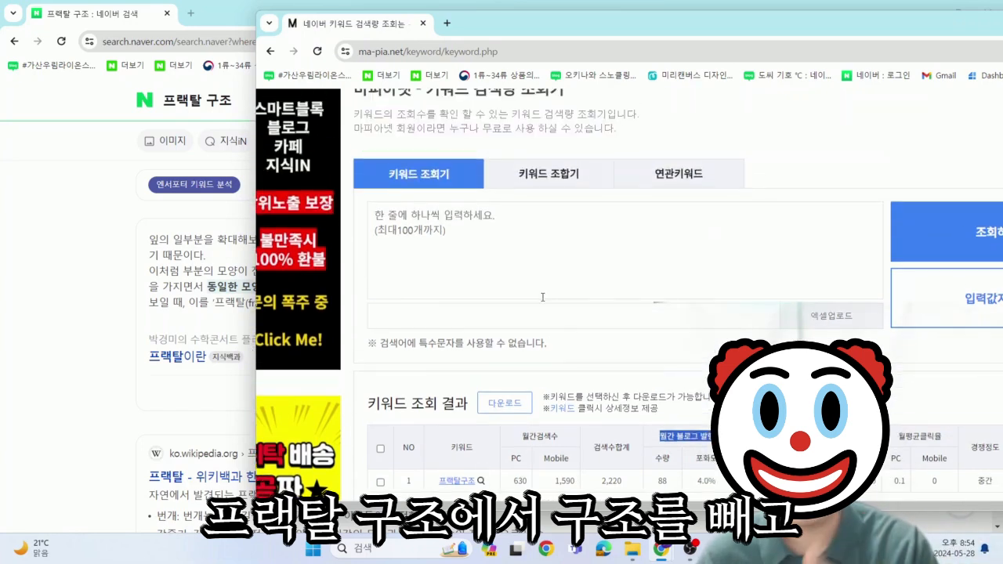
left_click(580, 280)
type("플랙탈")
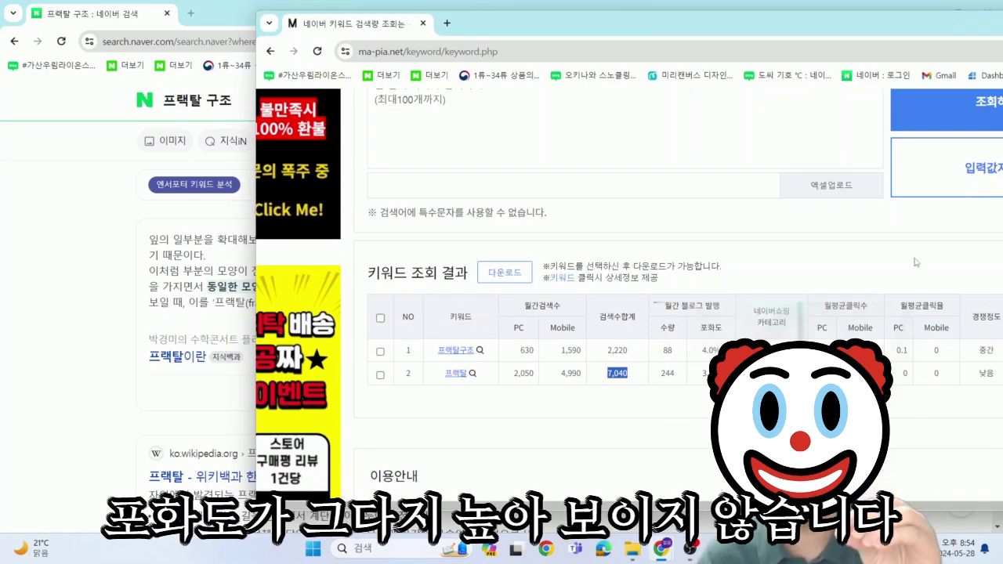
Check the competition level of the keyword 프랙탈 in the lookup results.
left_click_drag(827, 33, 772, 27)
left_click_drag(923, 367, 944, 373)
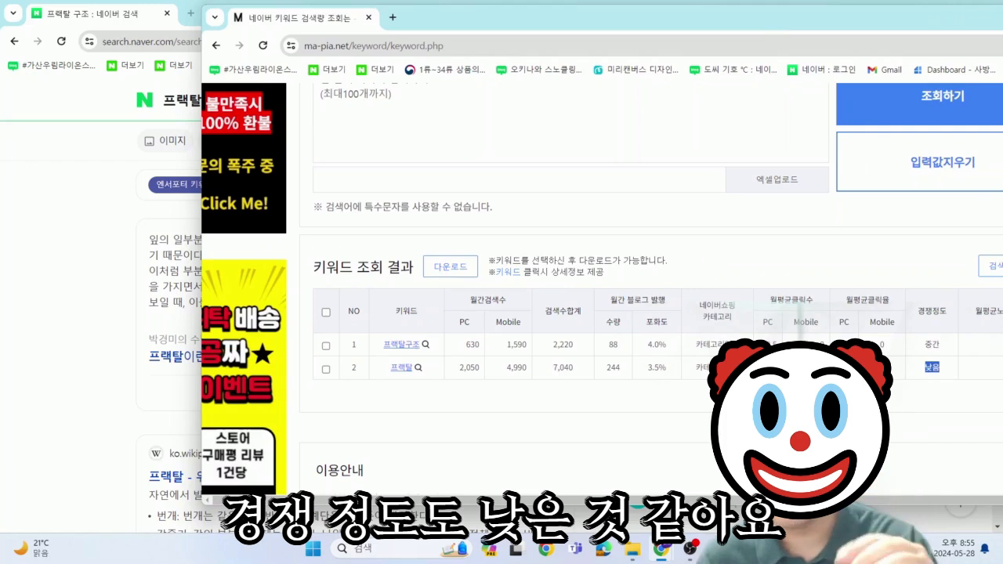
left_click(939, 375)
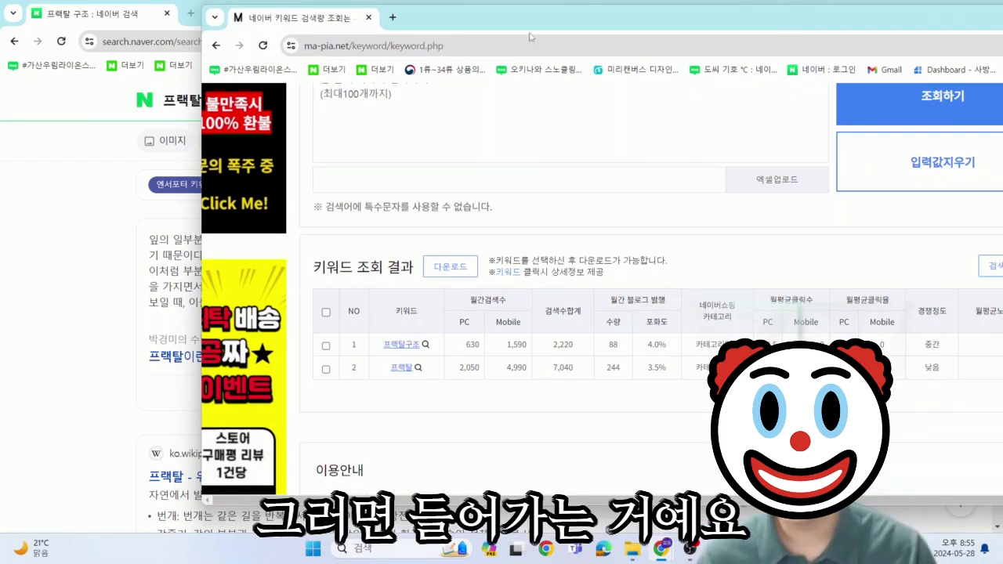
Return to the Naver search page and shorten the query to "프랙탈", then run the search.
left_click(98, 104)
left_click(277, 106)
key("BackSpace")
key("BackSpace")
key("BackSpace")
key("Return")
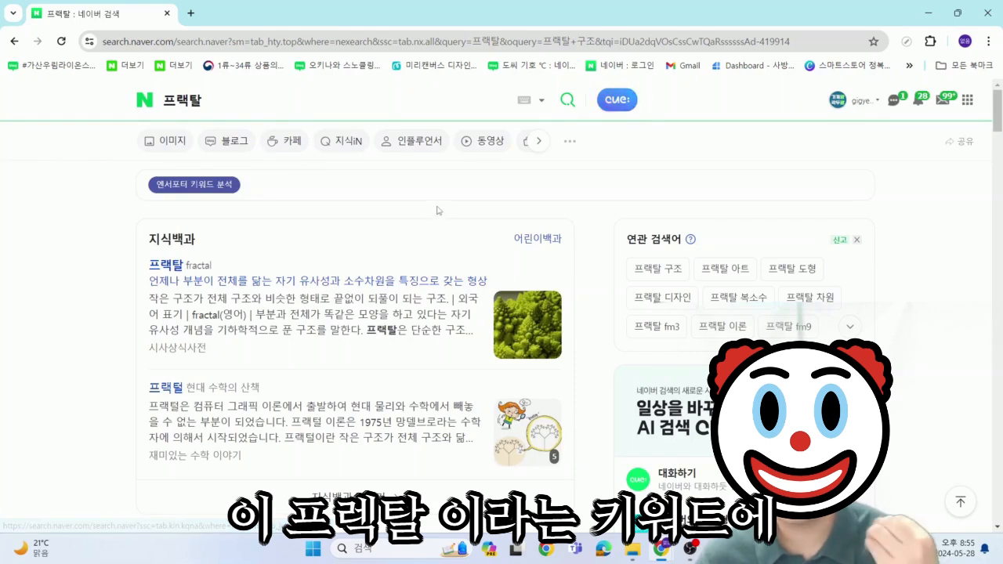
Examine the titles of the popular posts (인기글) in the 프랙탈 search results.
scroll(436, 213, "down", 15)
scroll(389, 241, "down", 7)
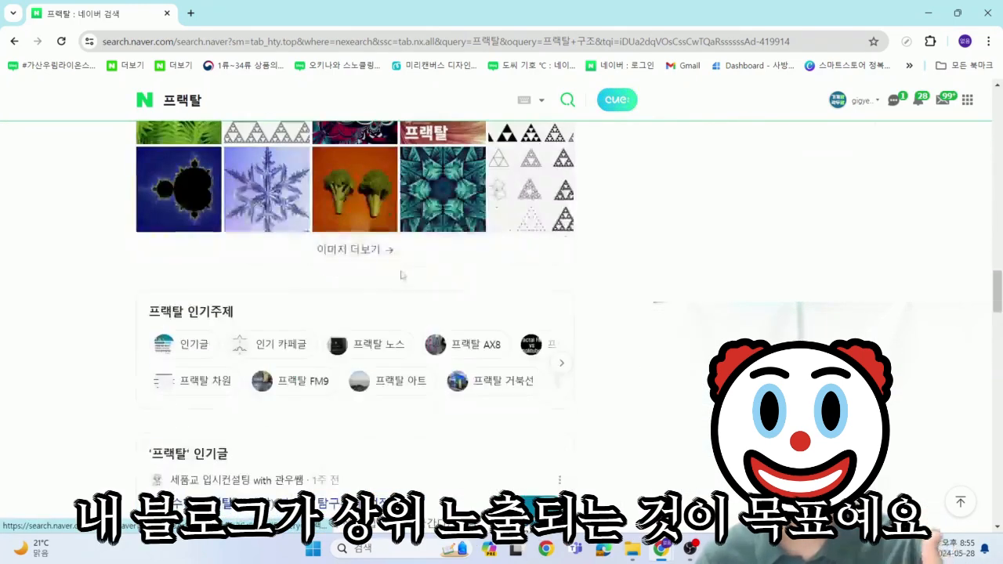
left_click_drag(150, 256, 254, 257)
scroll(298, 274, "down", 6)
left_click_drag(148, 301, 265, 307)
scroll(150, 132, "down", 2)
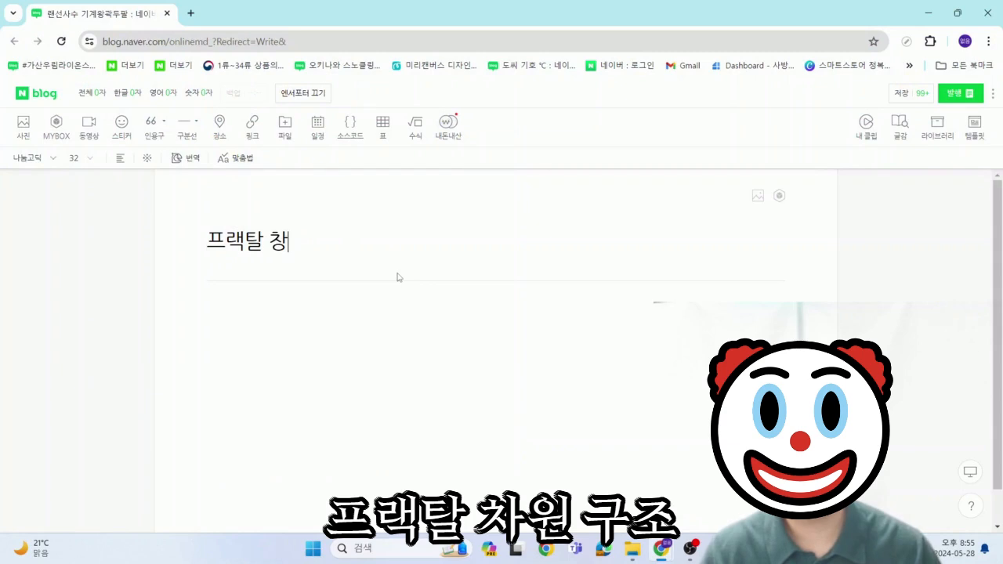
Complete the new Naver blog post's title as "프랙탈 차원 구조, 뜻 완벽 설명!".
type("워")
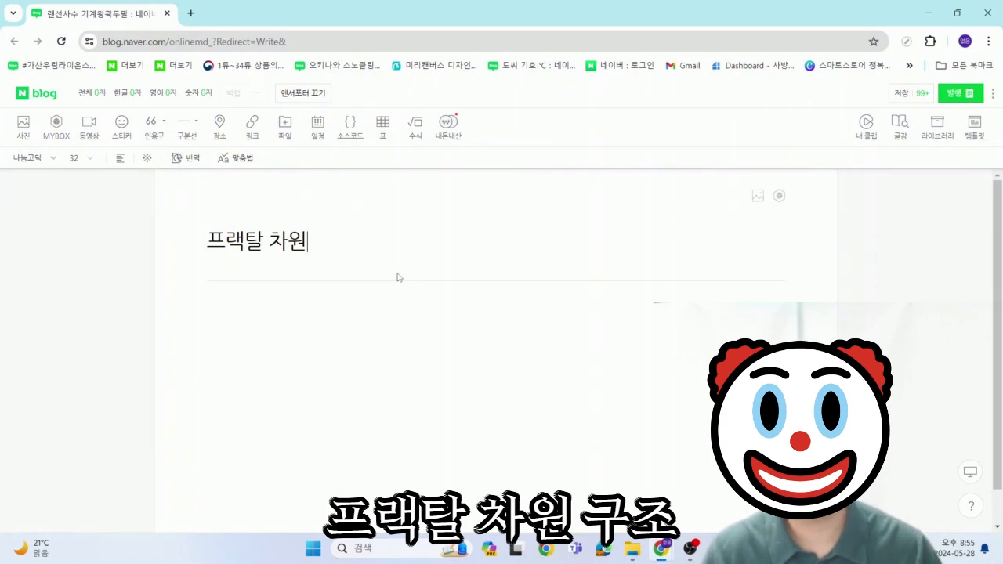
type("ㄴ 구조, 뜨ㅅ 완")
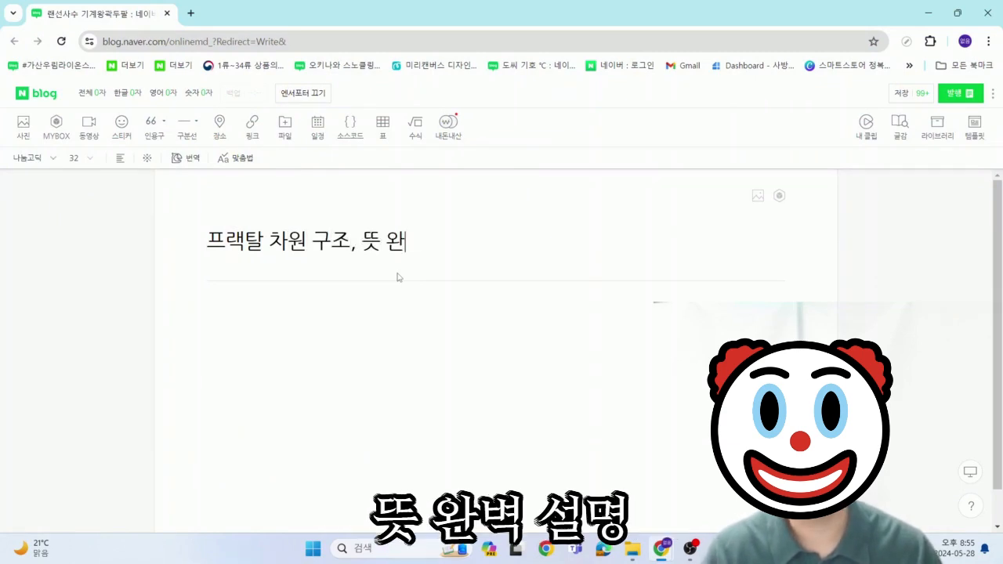
type("벽 설명!")
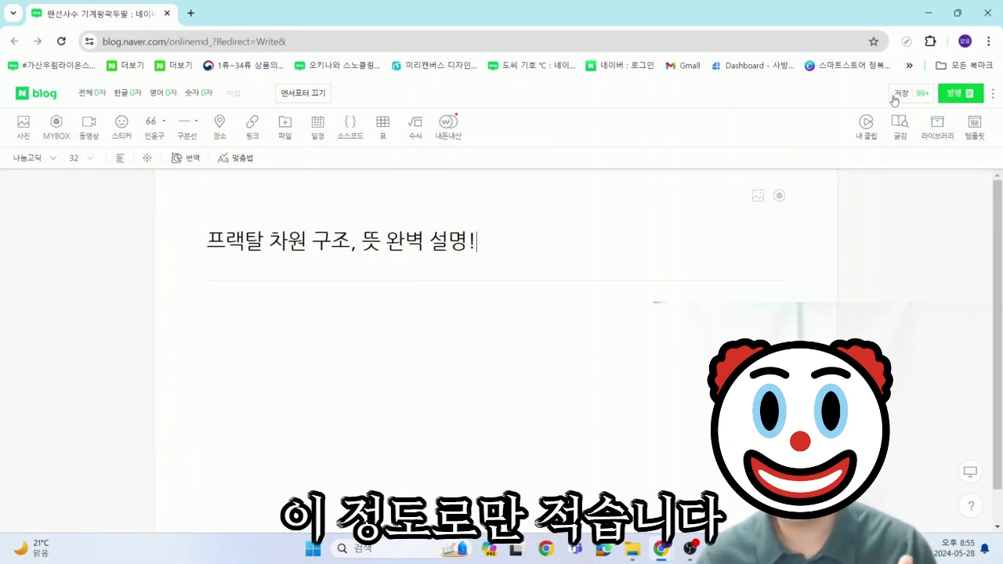
Place the blog editor window beside the Naver results and compare the post title's 프랙탈 차원 with the smart block's heading.
key("Return")
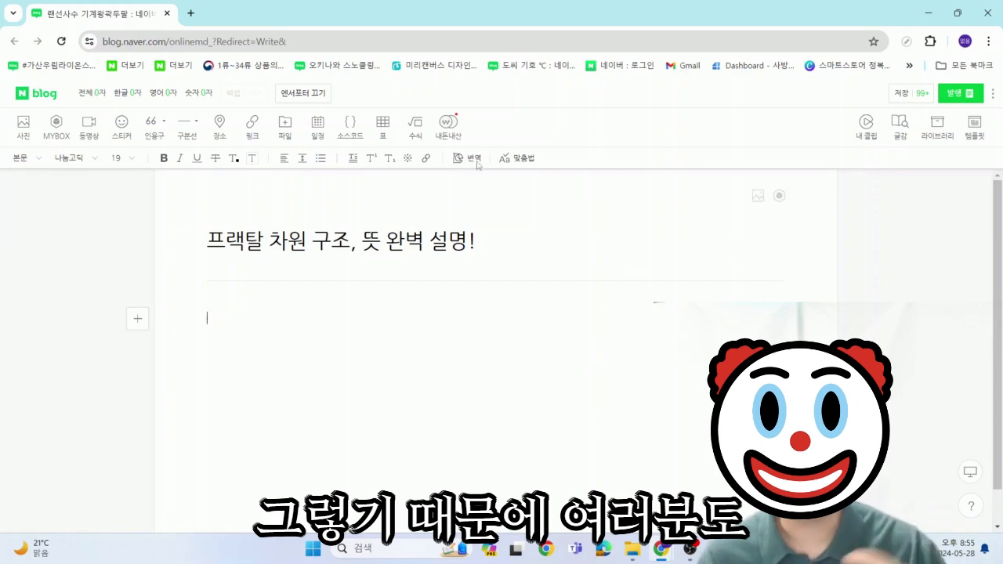
double_click(382, 5)
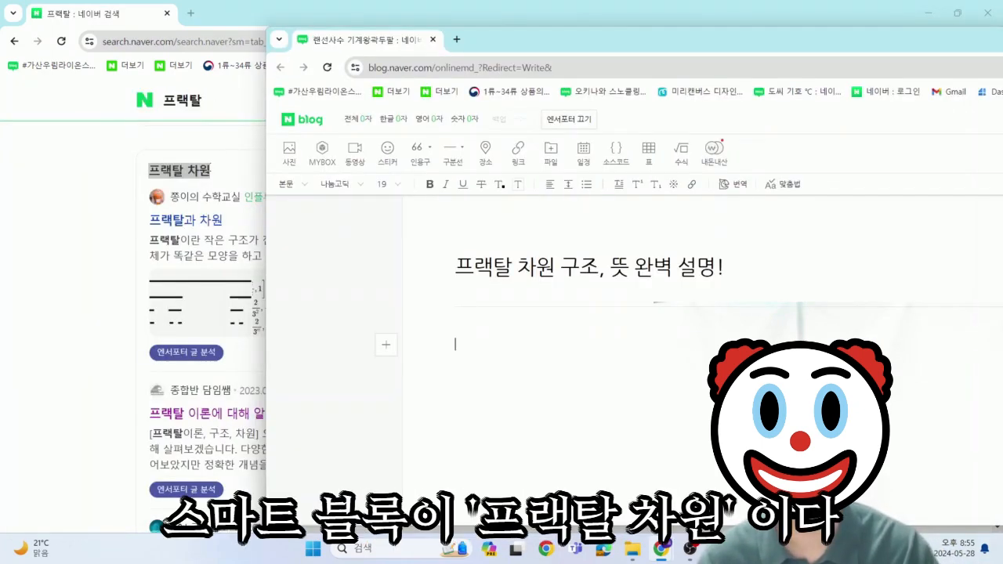
left_click_drag(555, 267, 367, 265)
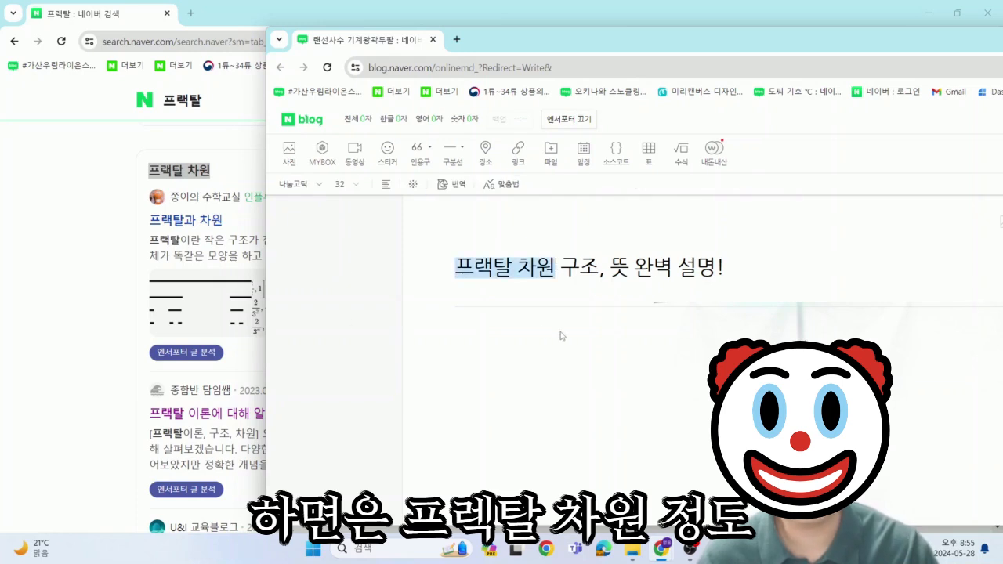
left_click_drag(455, 267, 580, 267)
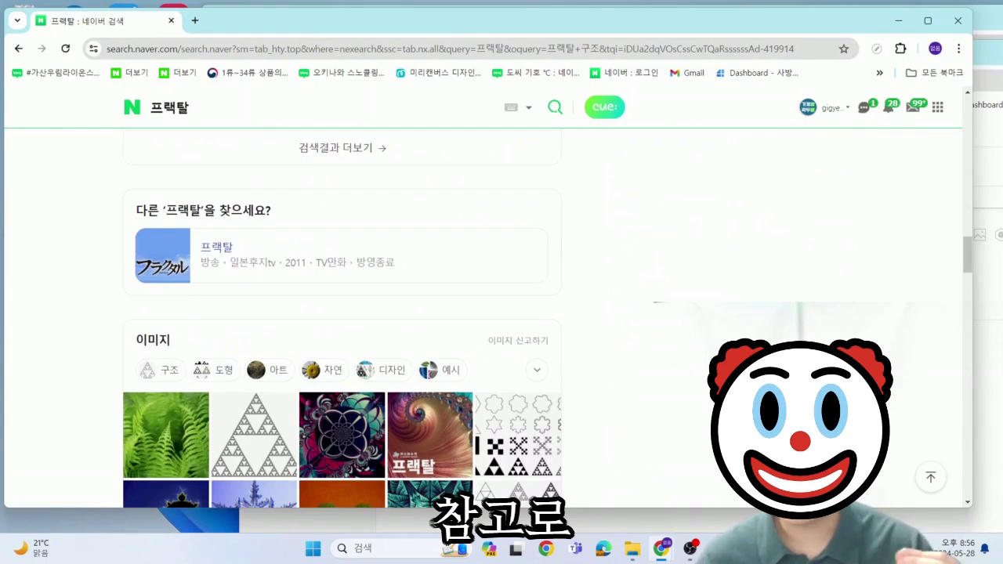
Open the 시사상식사전 encyclopedia entry from the 프랙탈 search results and read its summary of the term.
scroll(691, 360, "down", 2)
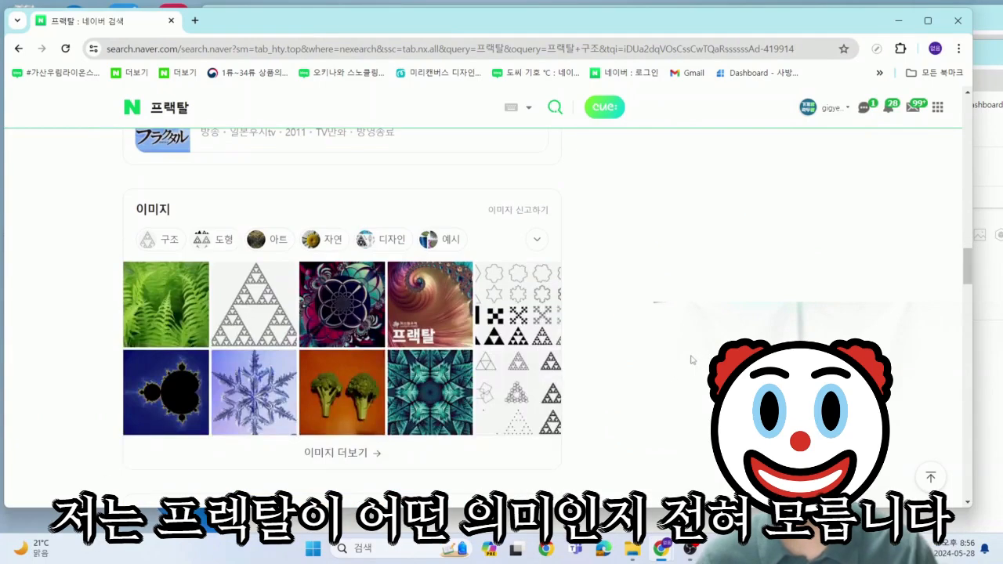
scroll(687, 355, "up", 5)
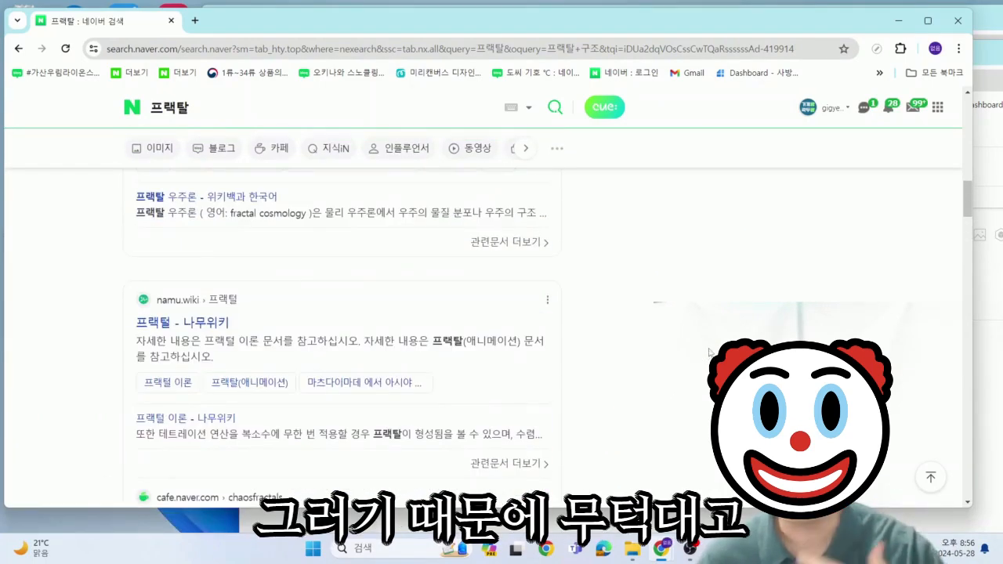
scroll(616, 358, "up", 4)
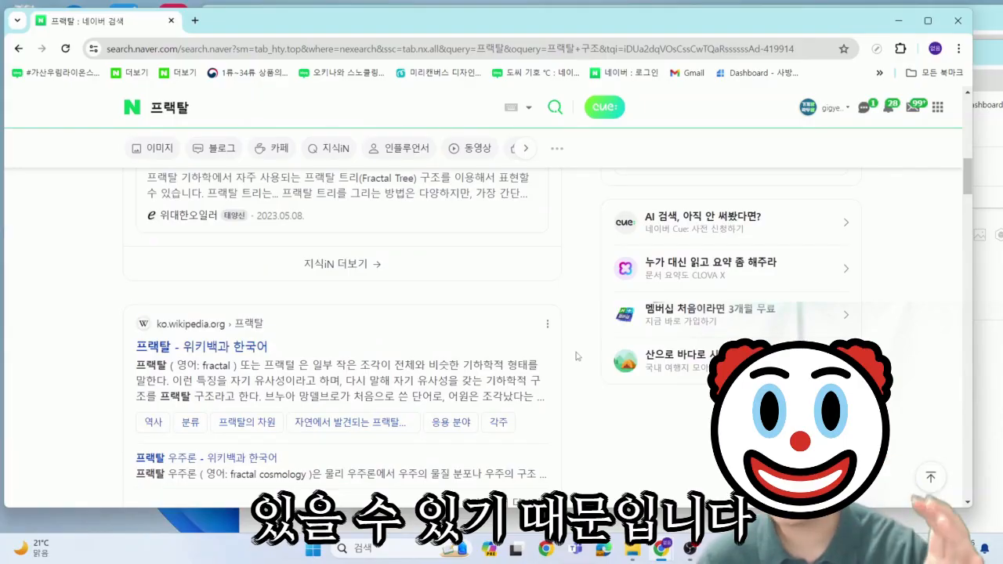
scroll(577, 358, "up", 1)
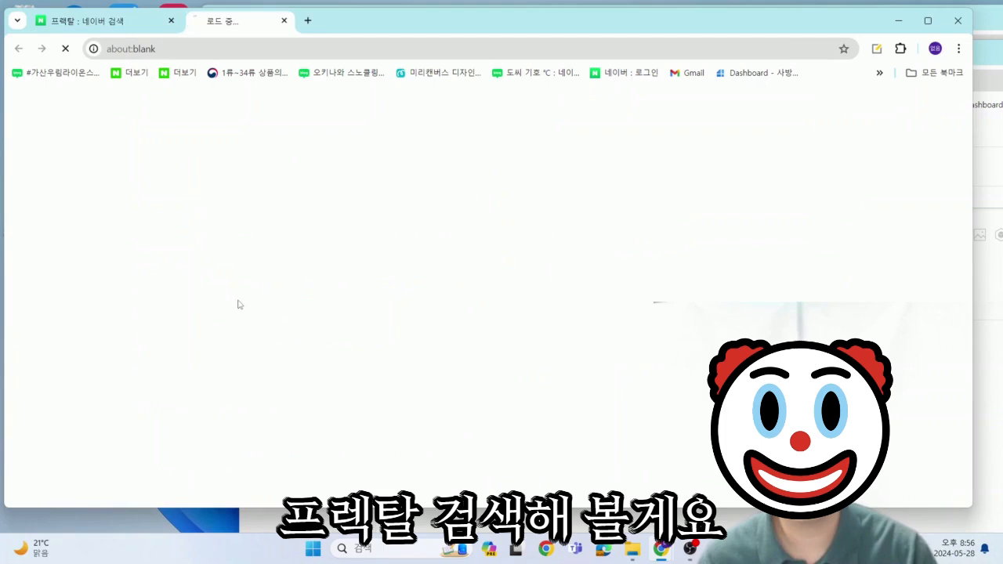
left_click_drag(155, 230, 192, 230)
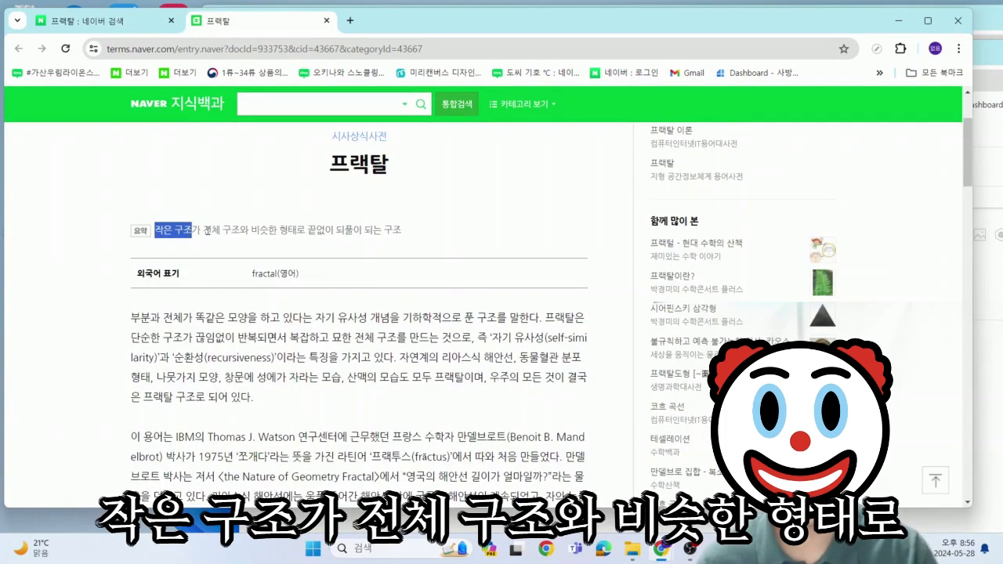
left_click(312, 232)
left_click_drag(336, 230, 438, 241)
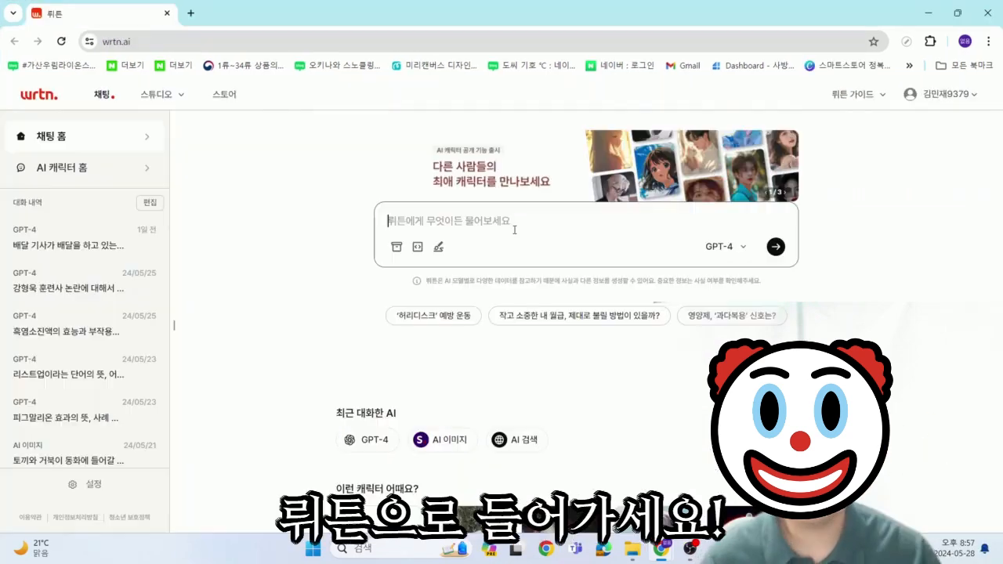
Switch to wrtn.ai and submit the prompt "프랙탈 구조의 뜻, 어원, 실제 사례 다섯가지를 설명해줘" to GPT-4.
type("프랙타")
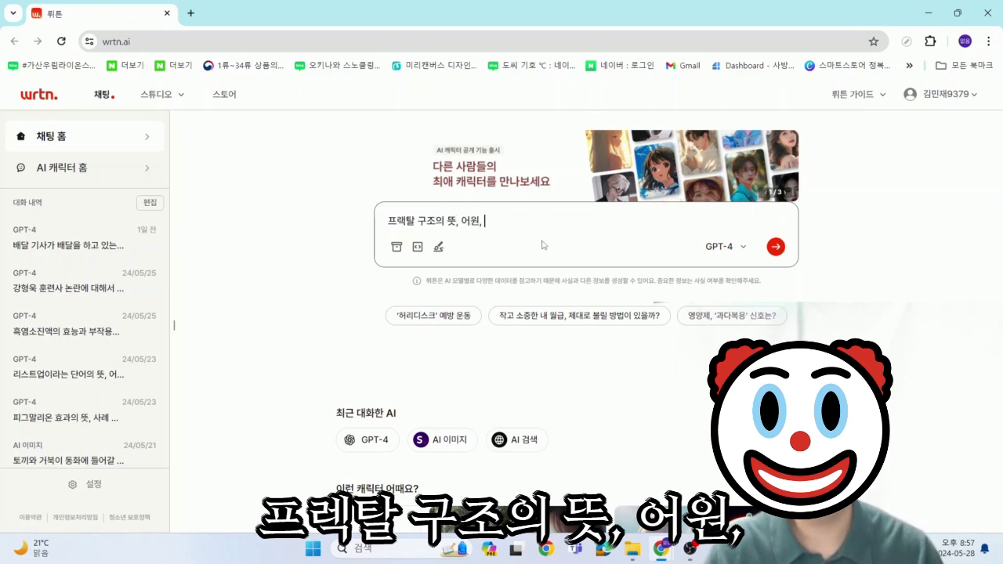
type("실제 설")
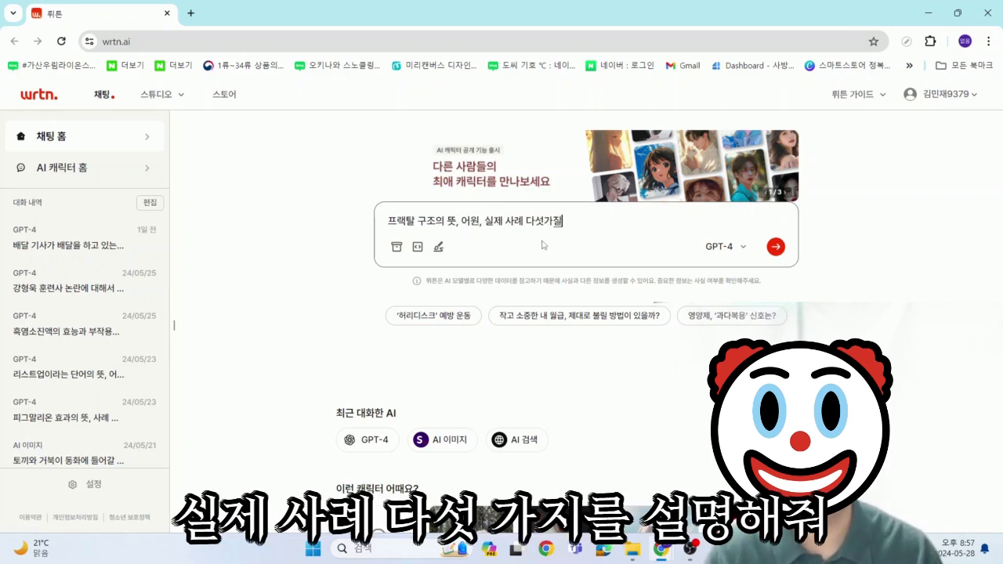
key("Return")
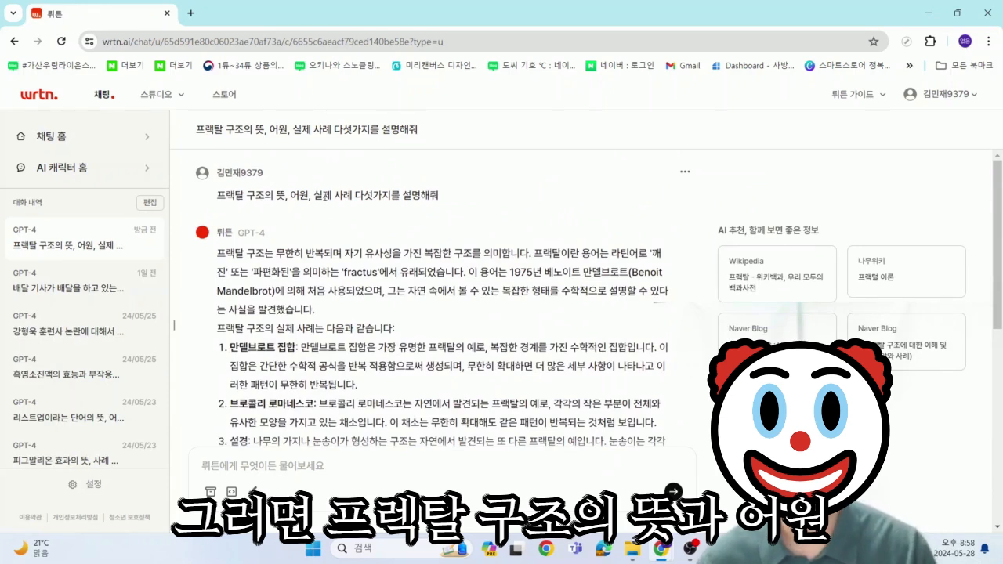
scroll(550, 293, "down", 1)
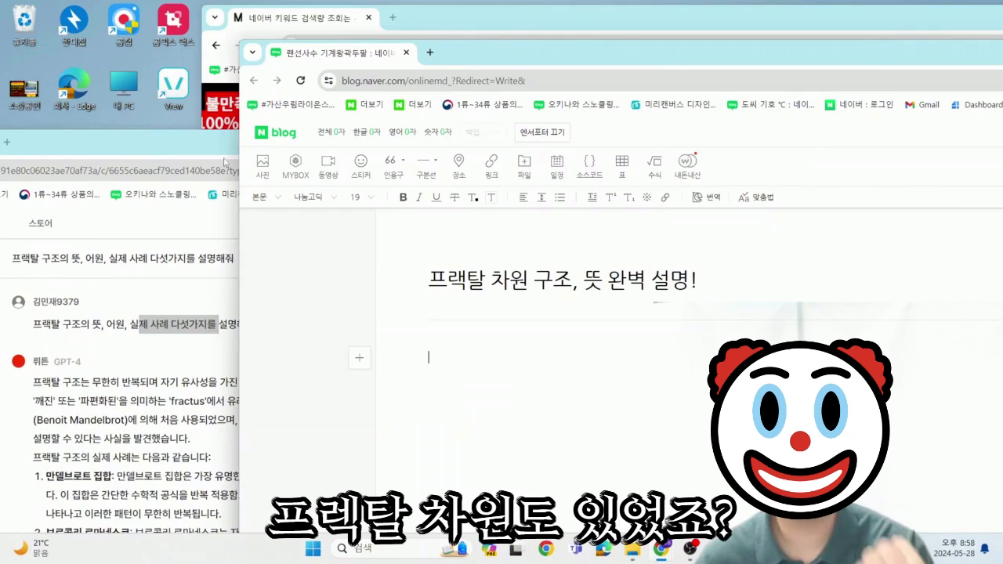
Check the blog title for 프랙탈 차원 and ask wrtn "프랙탈 차원의 뜻, 예시에 대해서 설명해줘".
left_click_drag(529, 274, 461, 267)
left_click_drag(173, 143, 289, 138)
double_click(289, 138)
scroll(486, 314, "down", 5)
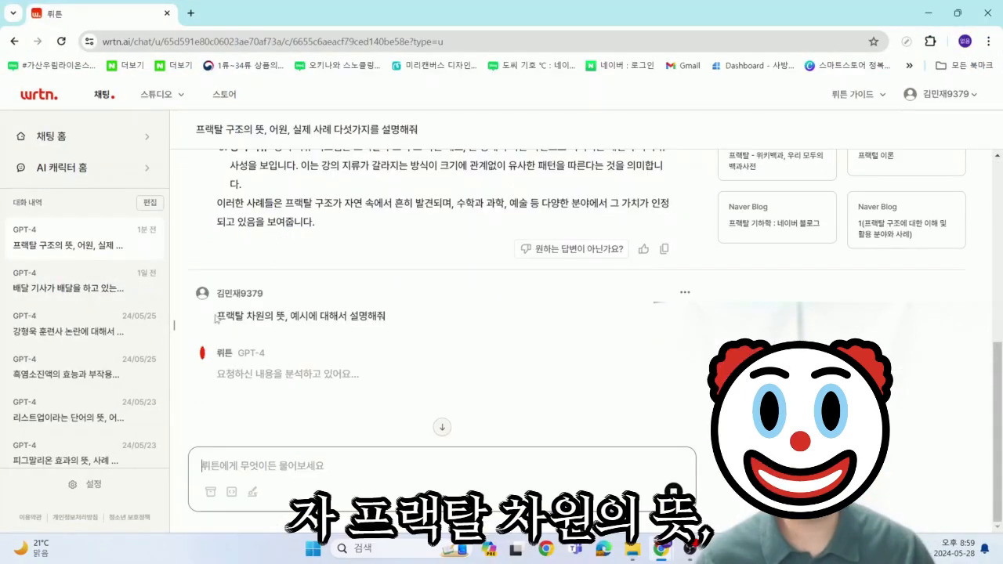
left_click_drag(217, 320, 362, 324)
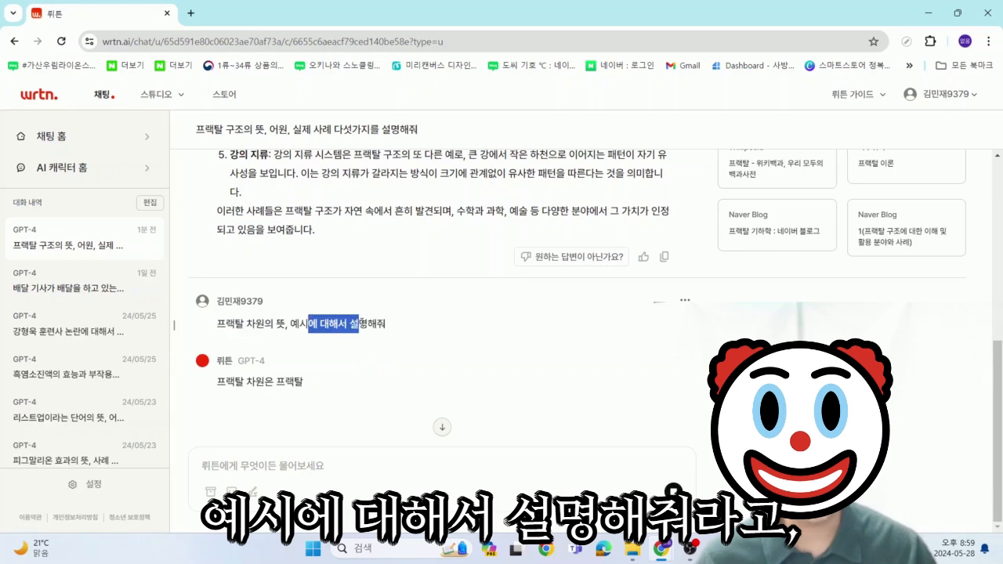
left_click(385, 325)
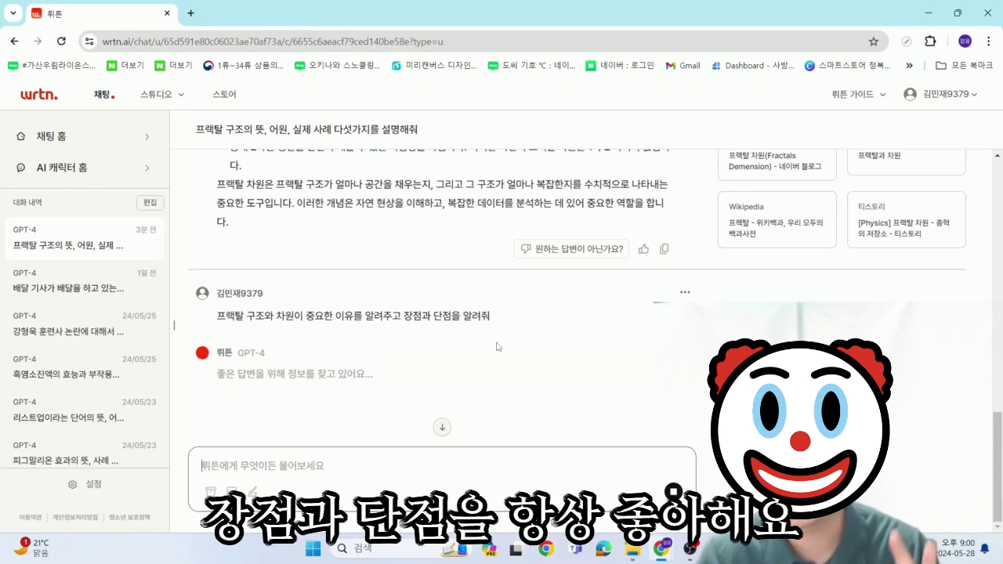
Review the list of five real fractal examples in the first wrtn answer.
scroll(385, 300, "up", 10)
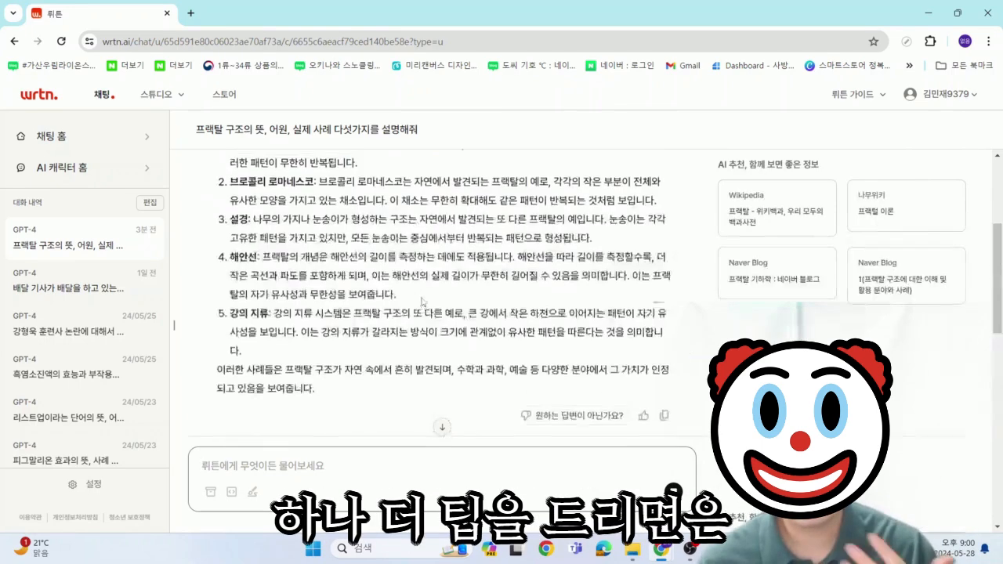
left_click_drag(248, 254, 230, 187)
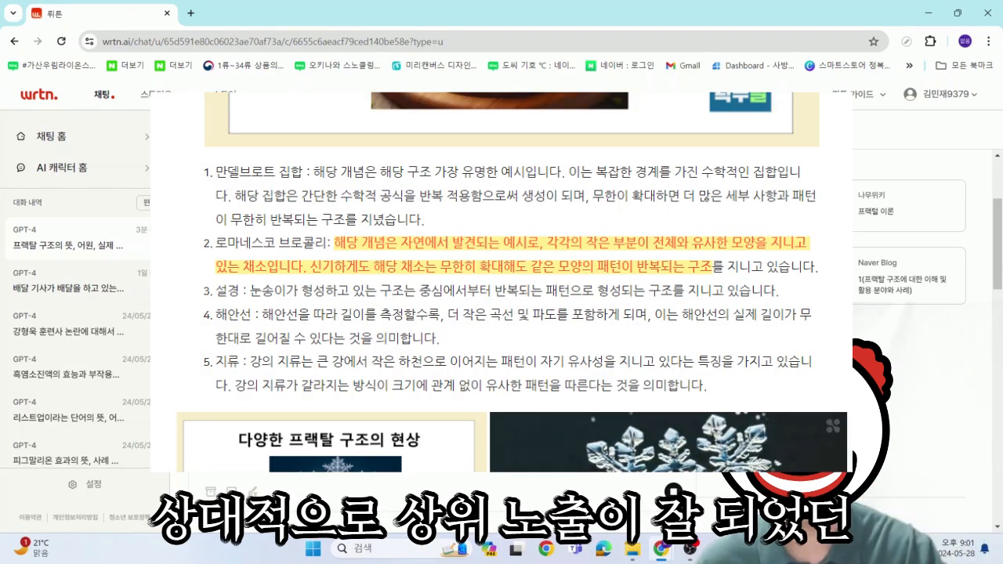
scroll(430, 339, "down", 3)
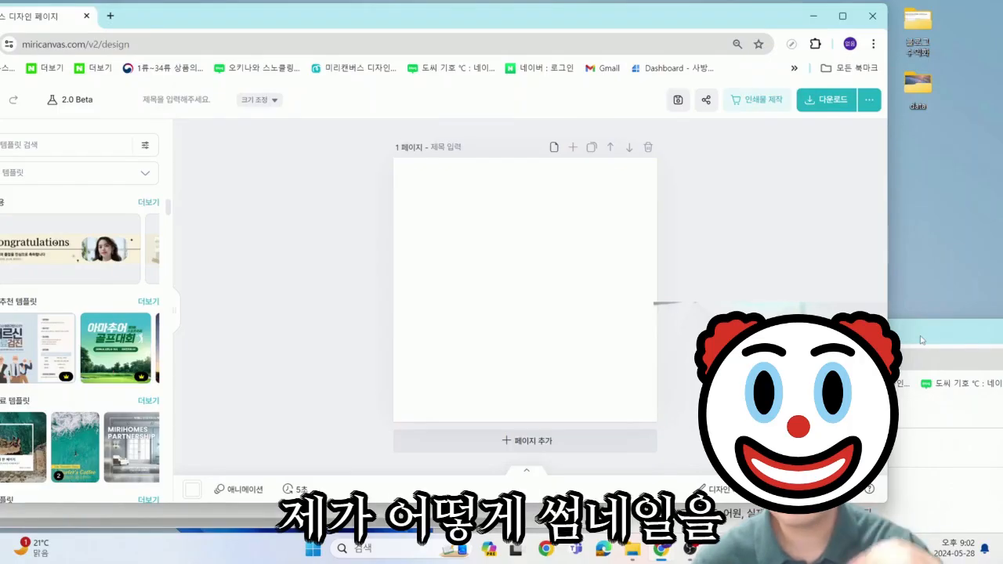
Switch to Miricanvas, load the saved 네이버 플러스 멤버십 혜택 thumbnail design from the drive, and browse the available templates.
left_click_drag(921, 339, 794, 132)
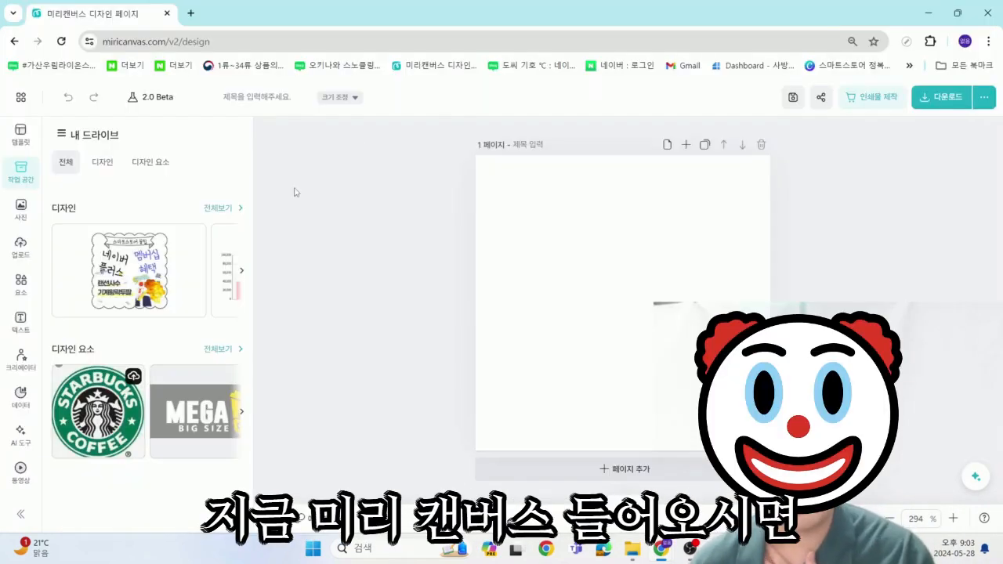
left_click(183, 247)
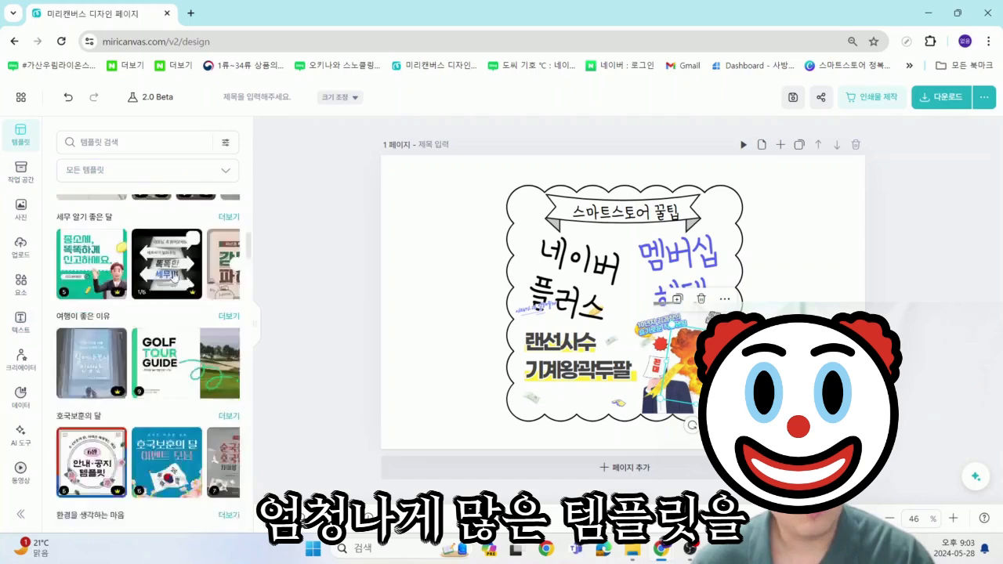
scroll(174, 276, "down", 15)
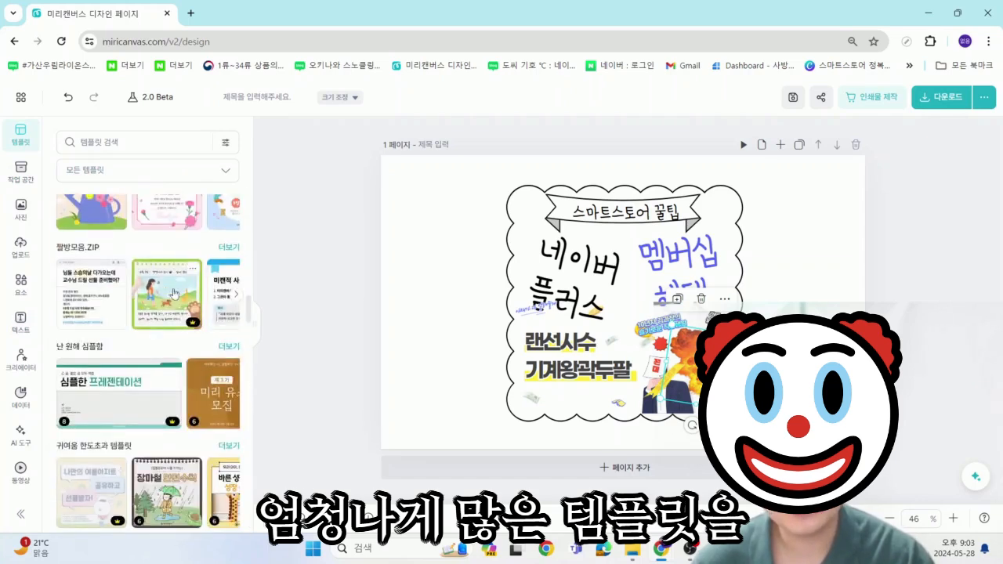
scroll(174, 304, "down", 6)
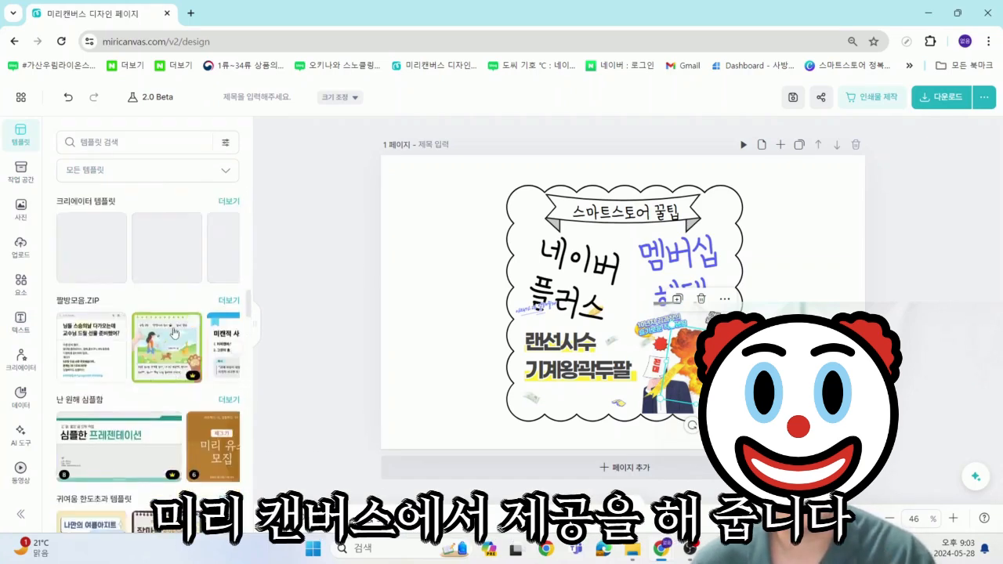
scroll(161, 321, "down", 4)
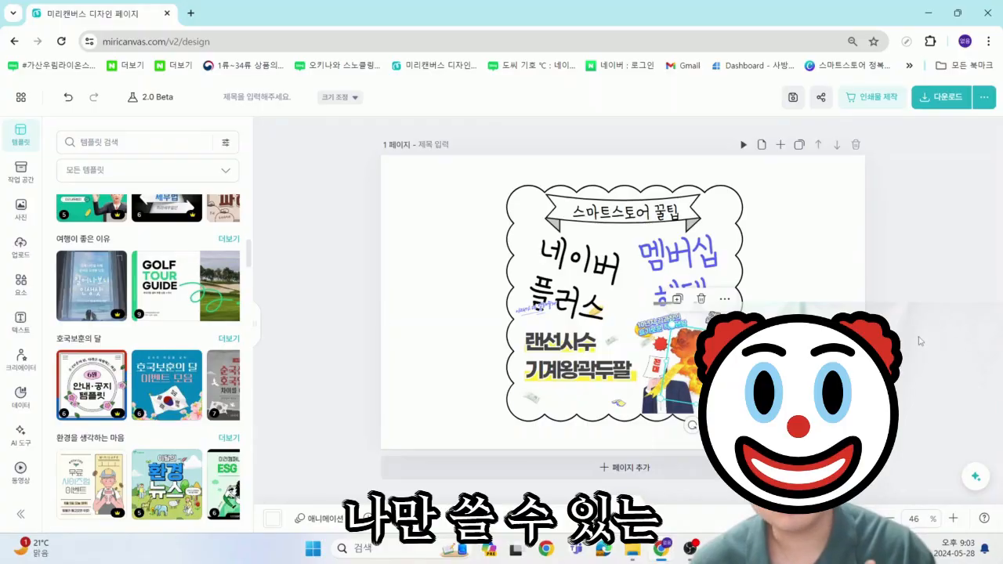
left_click(921, 341)
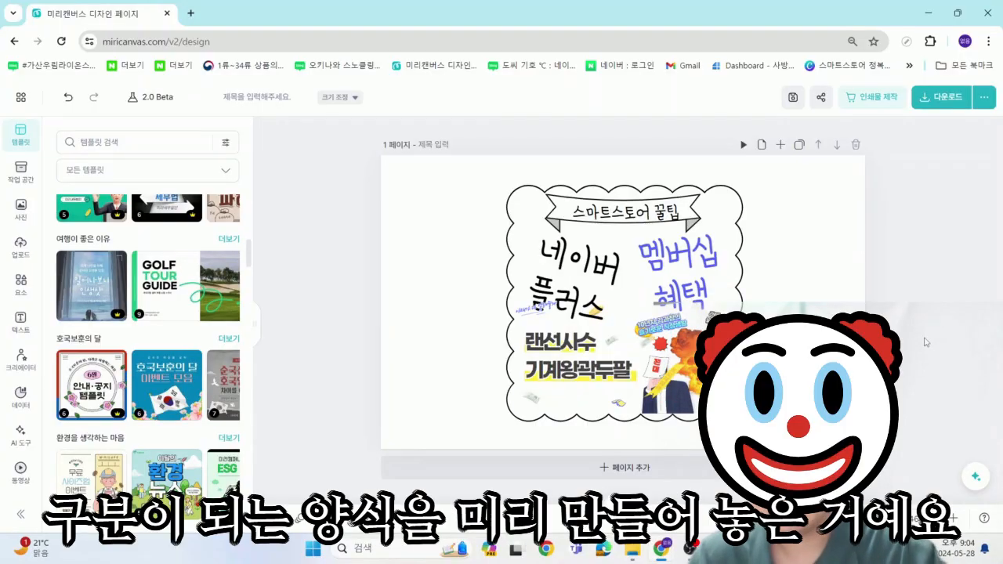
Browse the design elements and try adding a bread illustration to the thumbnail.
left_click(20, 284)
scroll(158, 306, "down", 3)
scroll(158, 306, "down", 4)
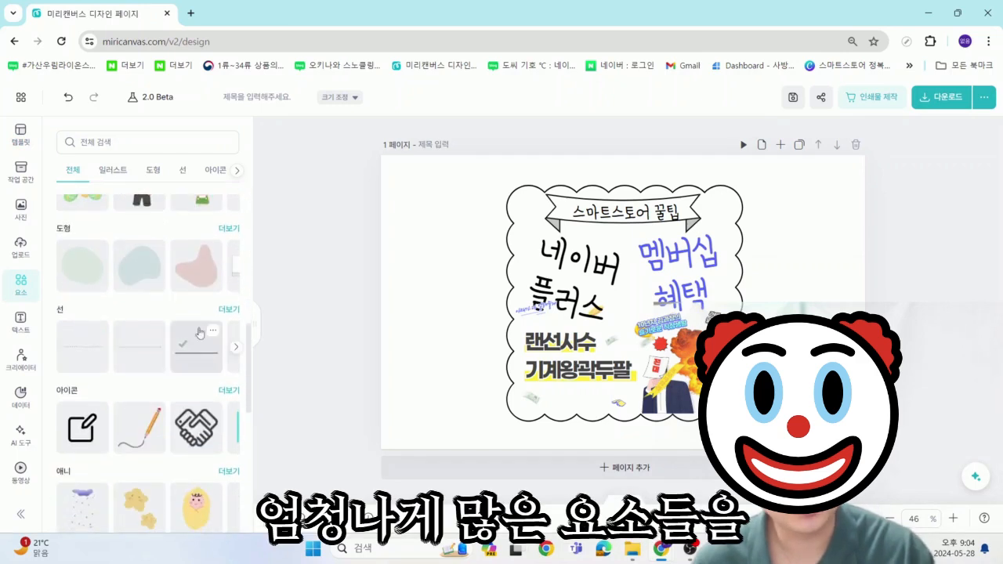
left_click(198, 266)
left_click_drag(657, 332, 525, 323)
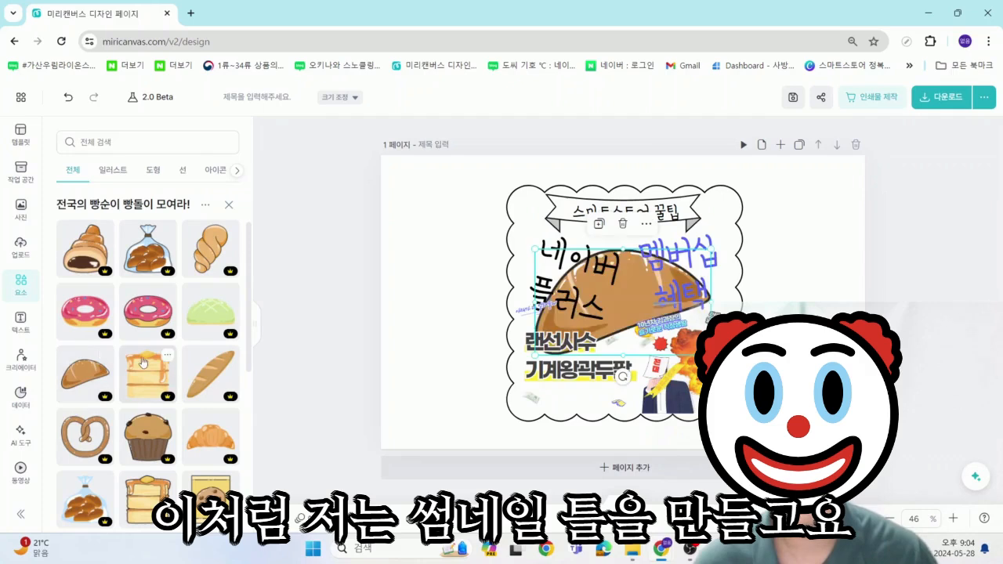
key("ctrl+z")
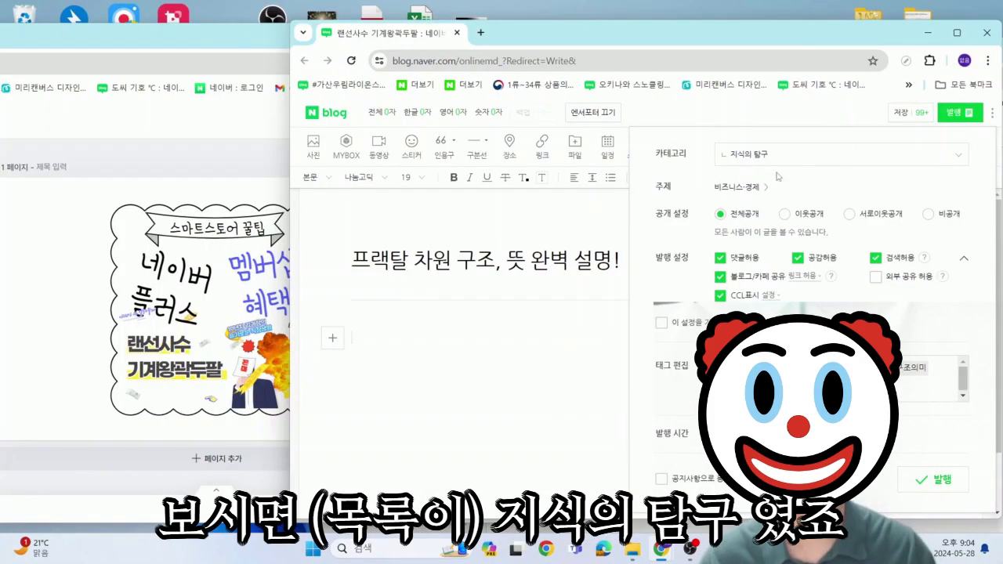
Replace the text in the thumbnail's ribbon with the blog category name 지식의 탐구.
left_click(268, 267)
double_click(223, 228)
key("BackSpace")
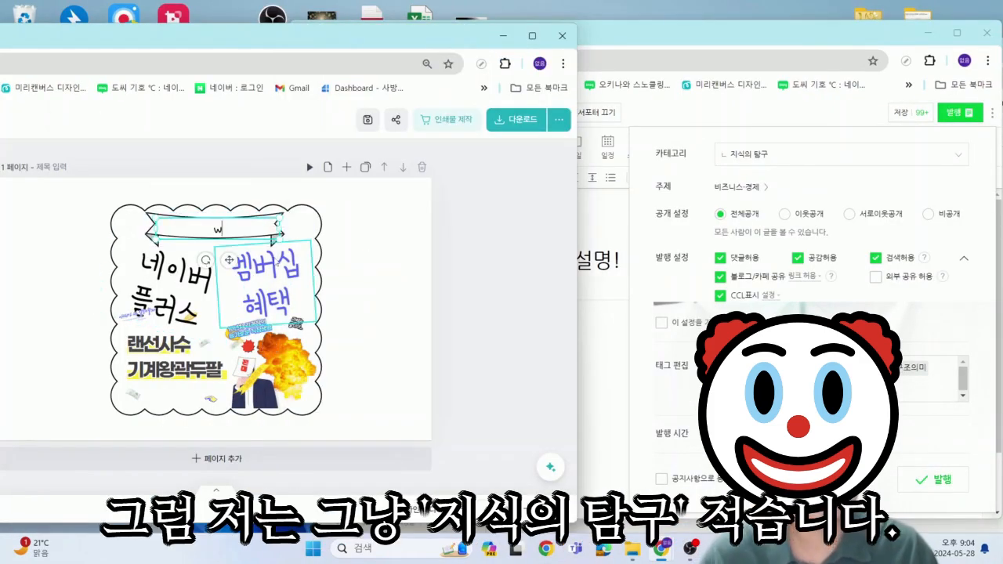
type("지식의 탐구")
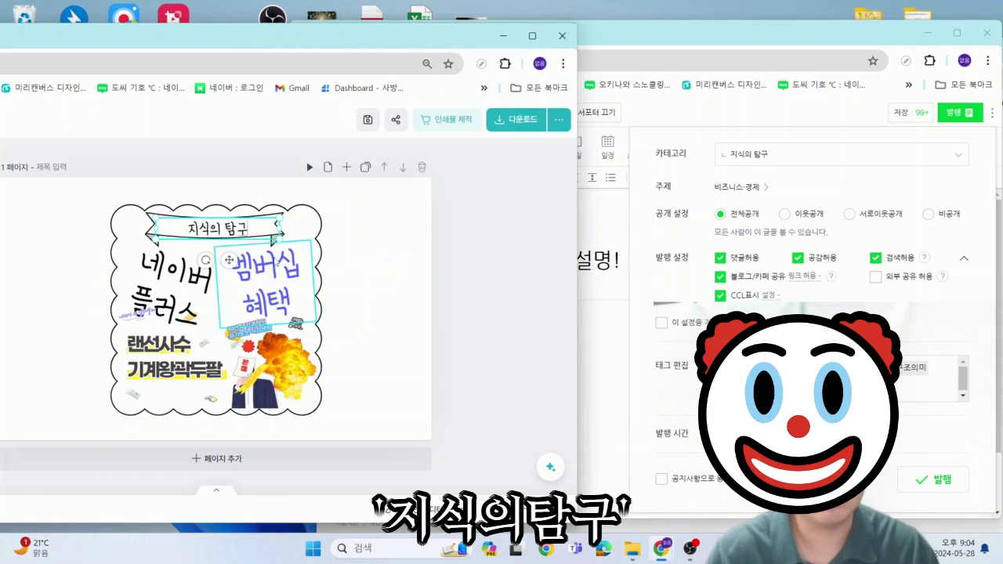
Bring the blog post's title into view and replace the thumbnail's large black heading with 프랙탈 차원.
left_click(600, 335)
left_click_drag(544, 39, 652, 37)
double_click(204, 272)
type("프ㅌ")
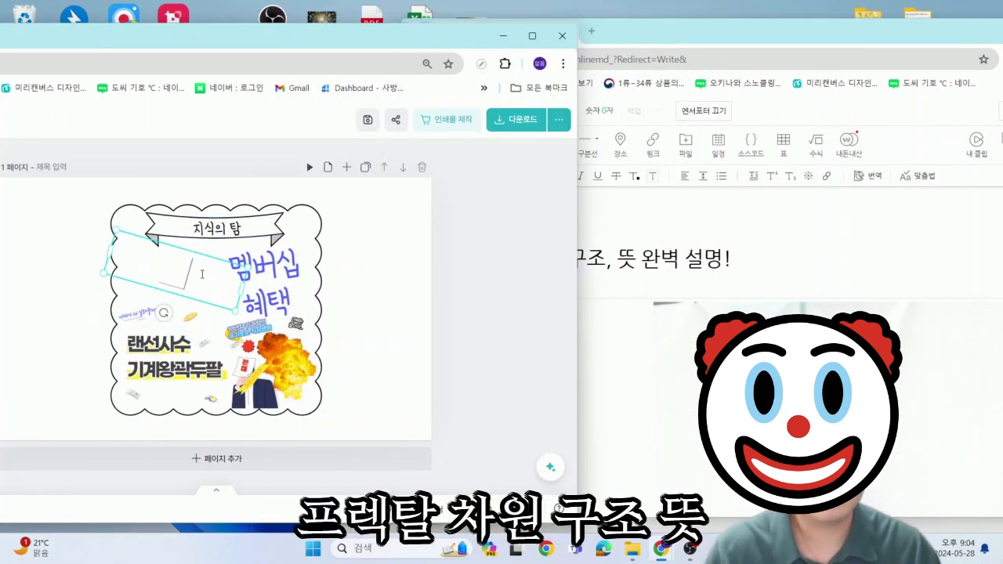
type("랙탈 차원")
Replace the thumbnail's blue heading with "구조, 뜻" and maximize the design editor window.
double_click(282, 288)
type("구조, 뜻")
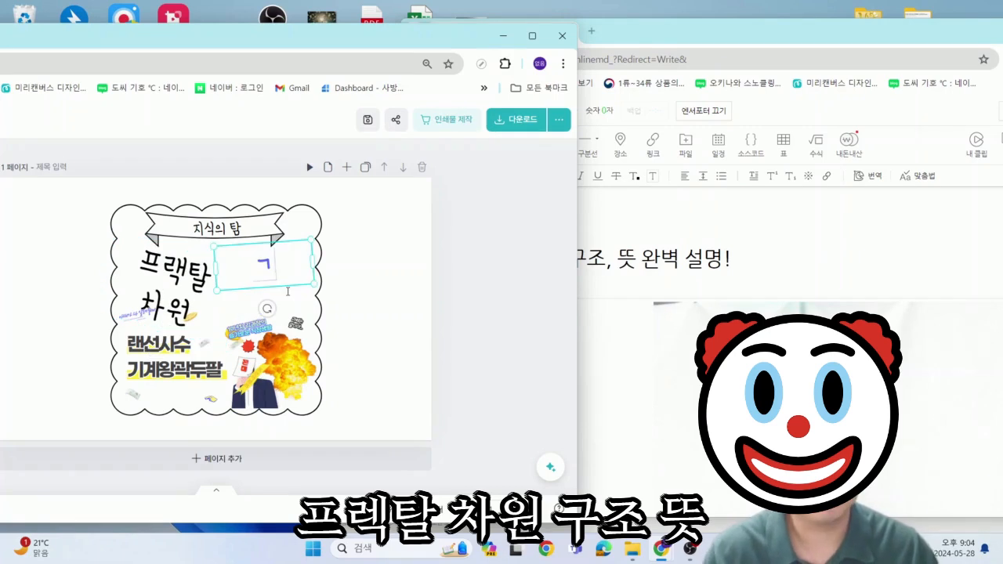
left_click(357, 212)
left_click_drag(331, 34, 527, 42)
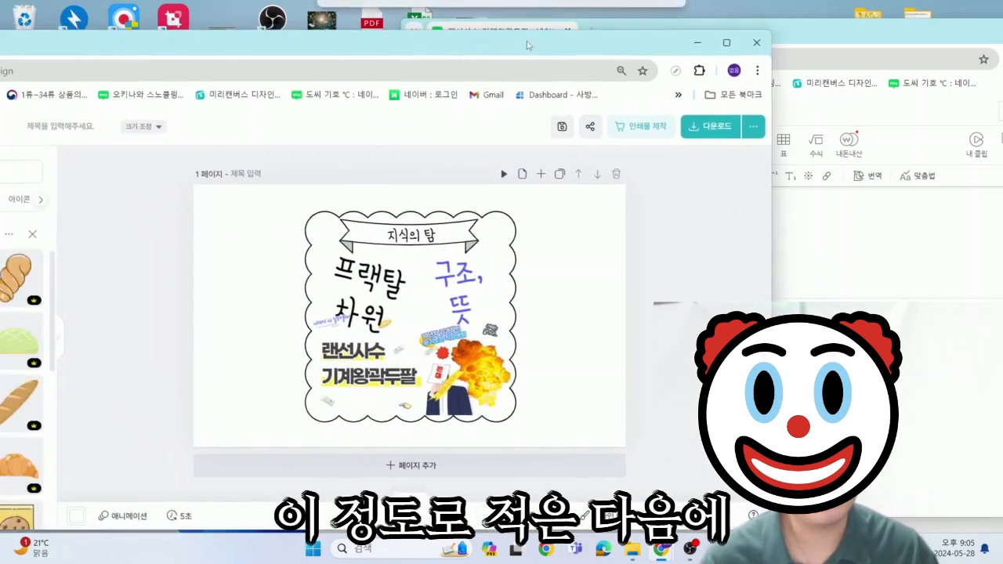
left_click(727, 43)
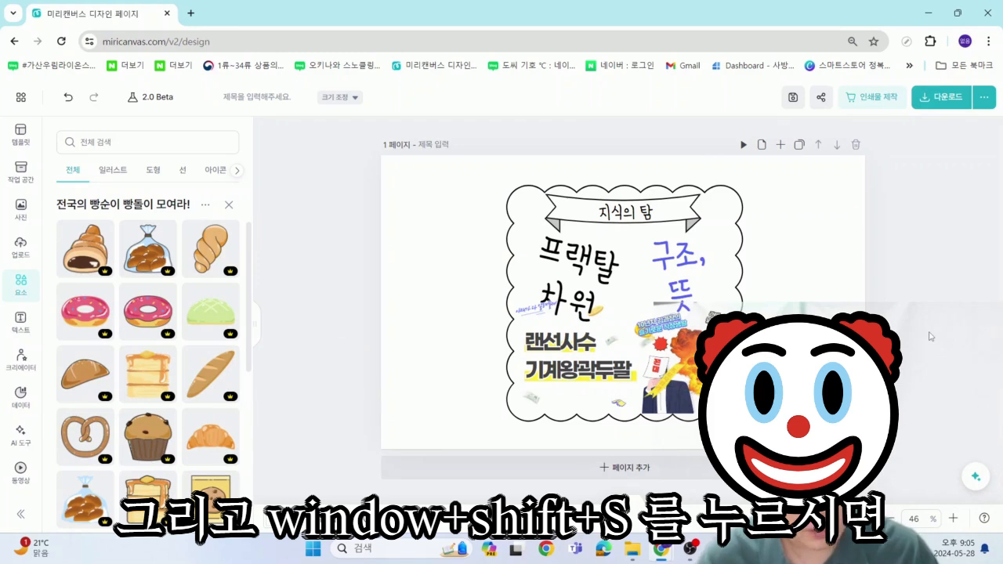
Capture the thumbnail design as a screenshot and paste it into the blog post body below the title.
key("super+shift+s")
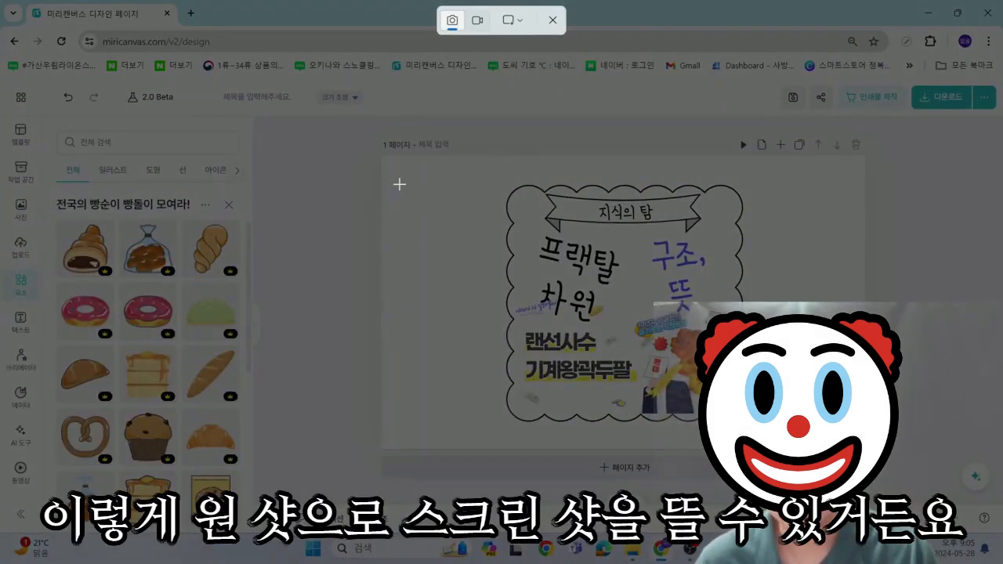
left_click_drag(386, 181, 857, 426)
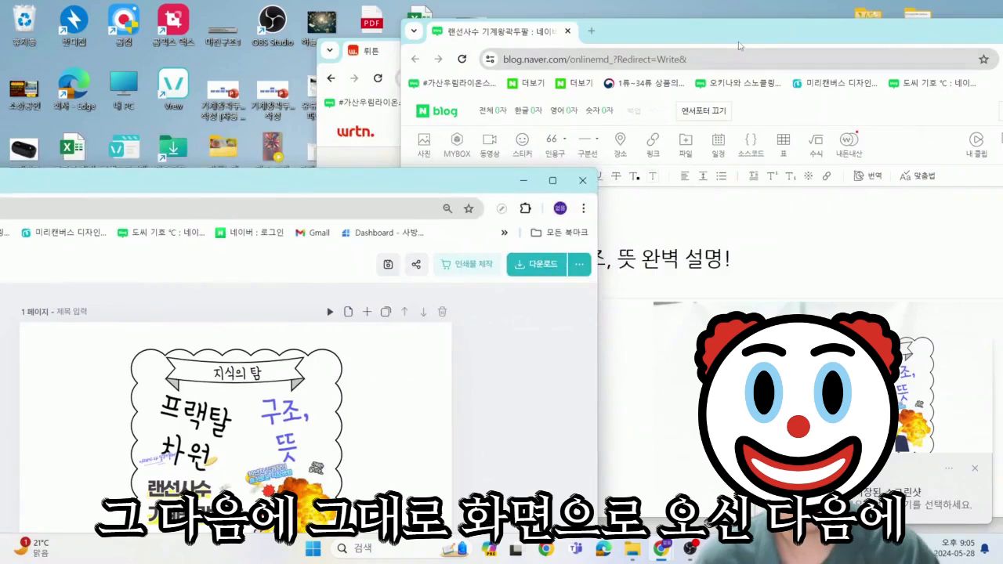
double_click(409, 29)
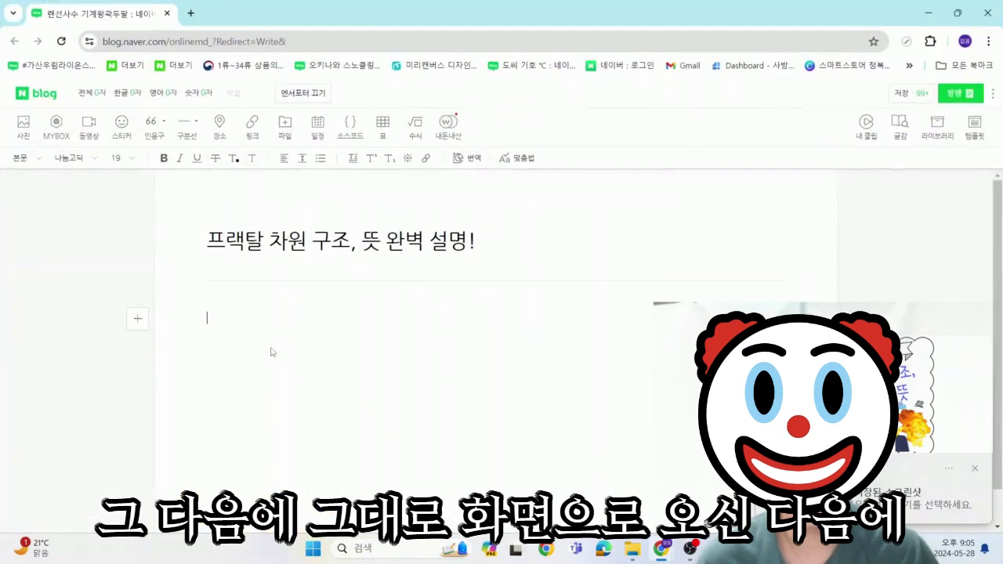
key("ctrl+v")
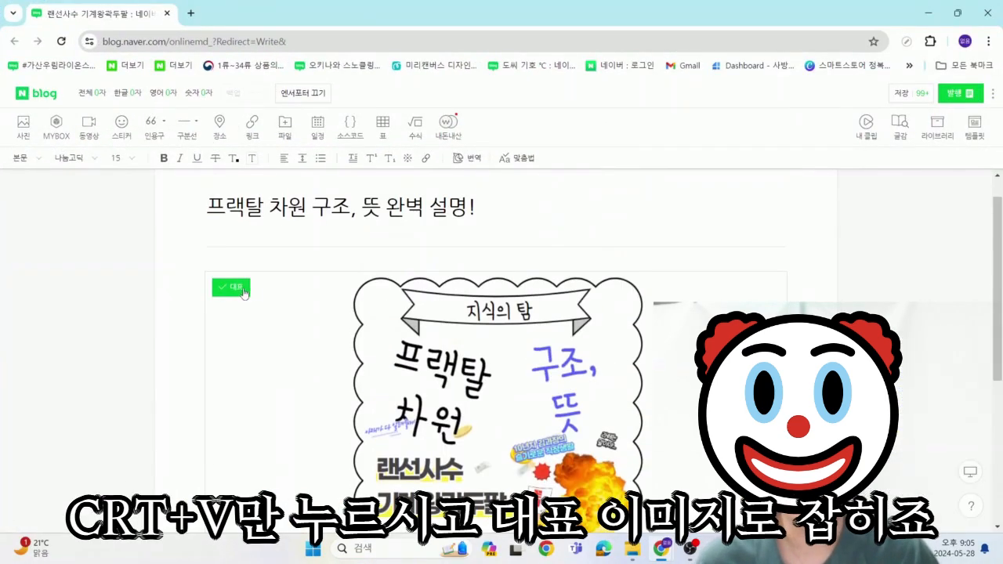
scroll(478, 293, "down", 1)
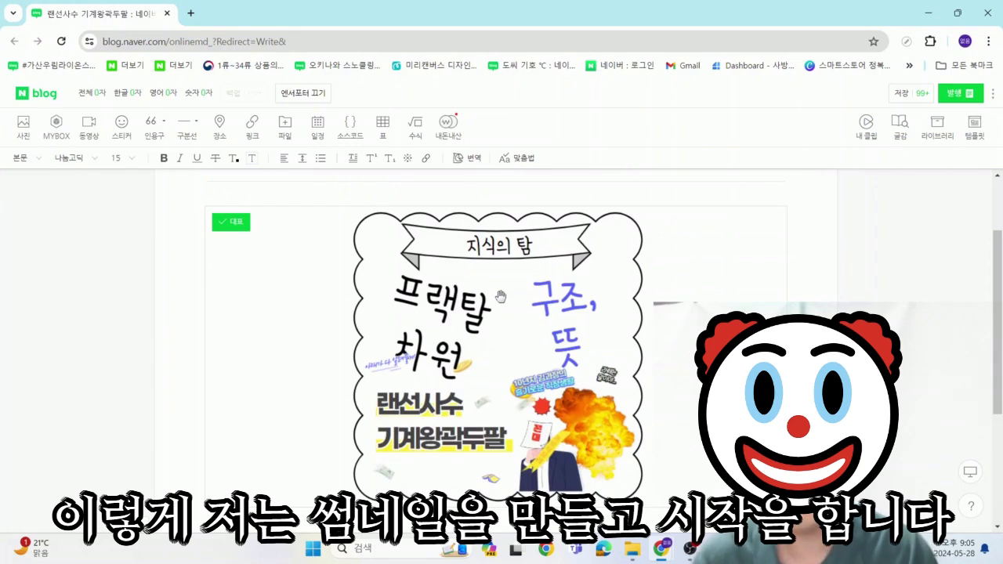
Set the text size to 19 below the thumbnail and write the greeting with the blog nickname, up to "오늘은 프랙탈 구조".
scroll(500, 295, "down", 2)
left_click(115, 157)
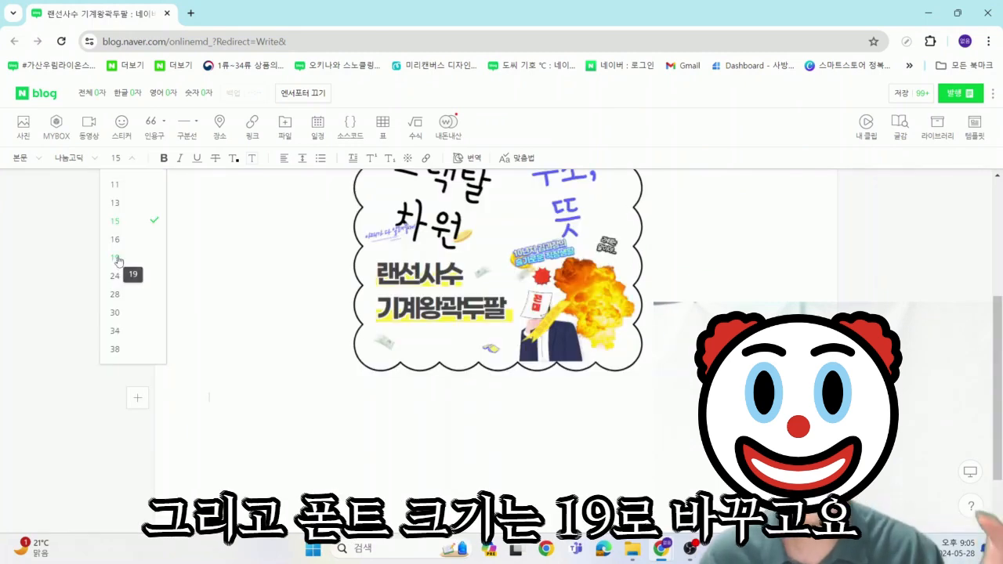
left_click(117, 265)
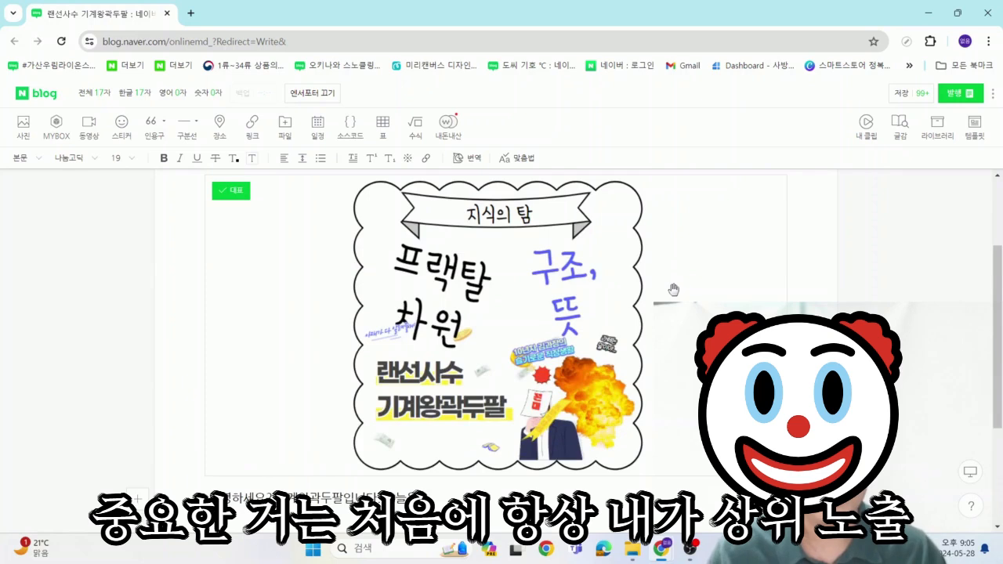
scroll(672, 291, "down", 2)
key("BackSpace")
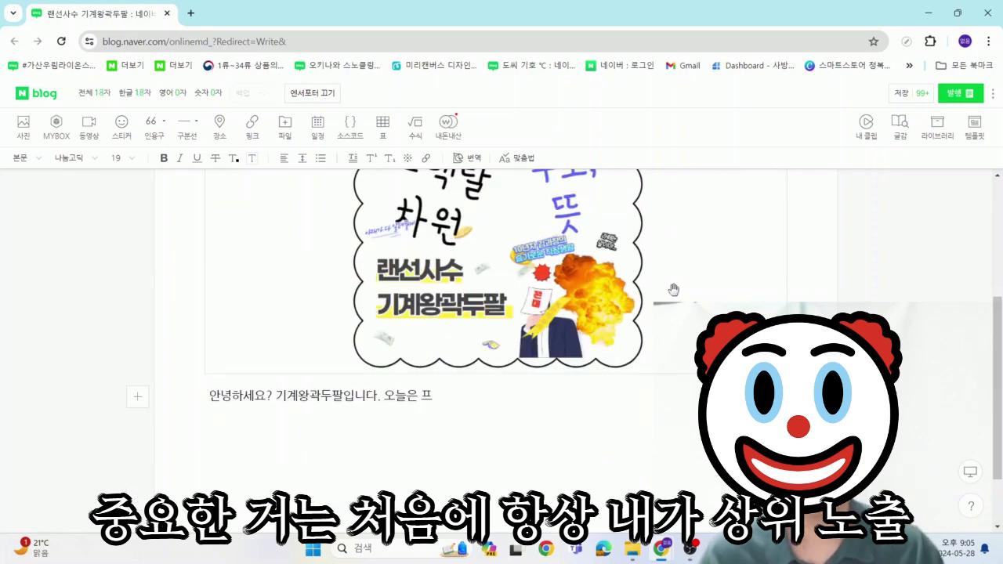
type("ㅣ")
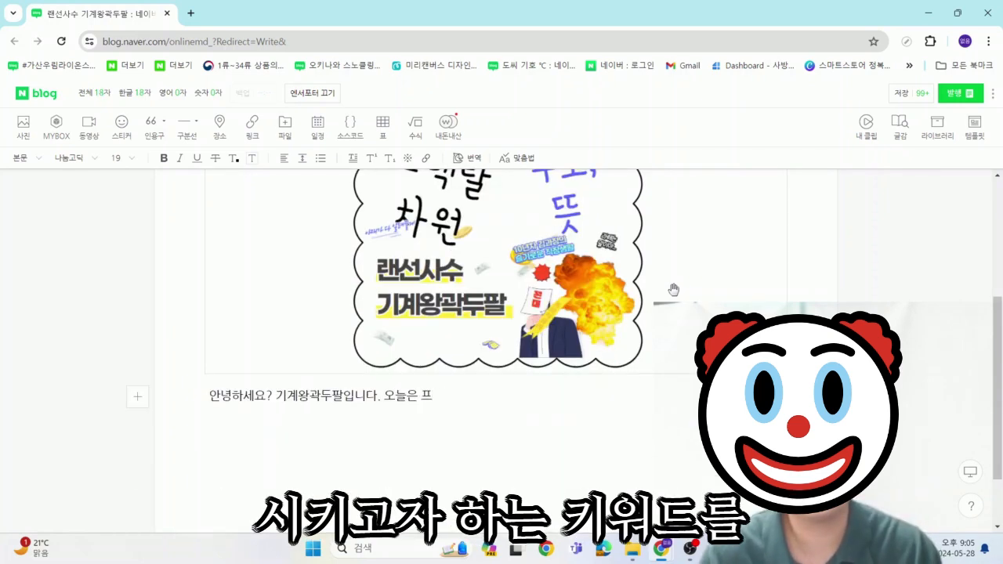
key("BackSpace")
type("랙탈 구조")
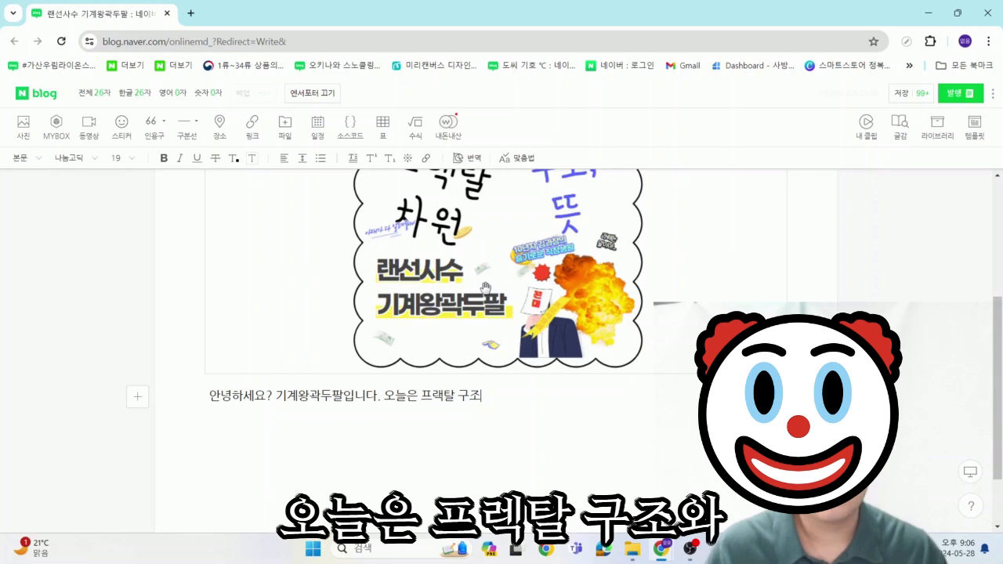
Complete the introduction with "와 차원의 뜻에 대해서 다루어보겠습니다. 그럼 포스팅 시작하겠습니다!" and start a new line.
type("오ㅓㅏ 창")
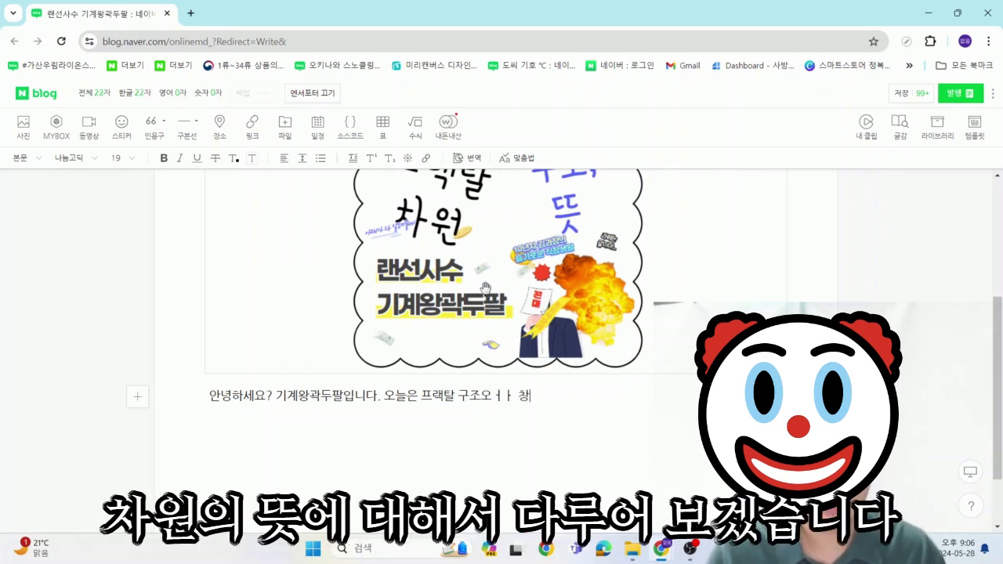
type(" 차원의 뜻")
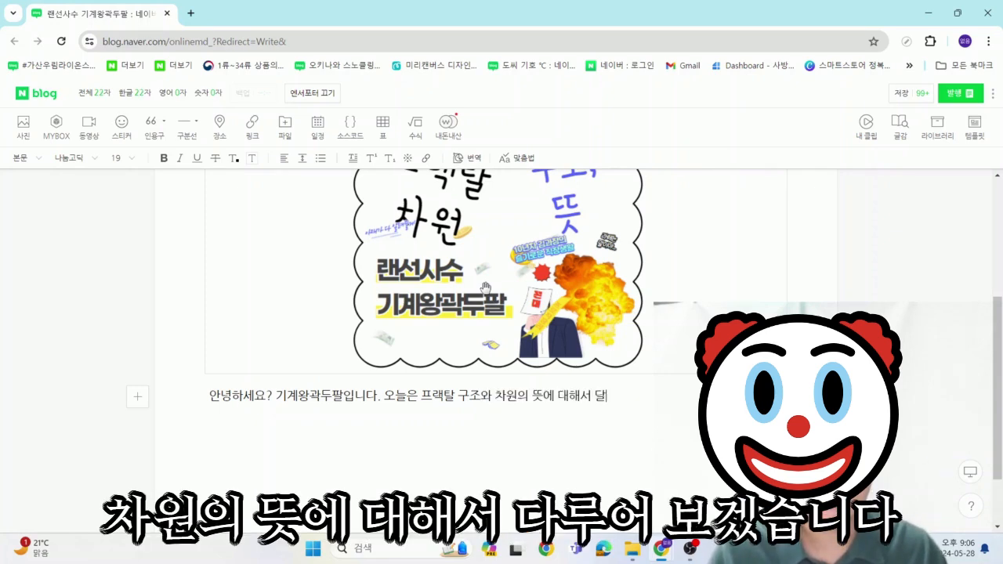
type("에 대해서 다루어 비")
key("BackSpace")
key("BackSpace")
type("보겠습니다. 그")
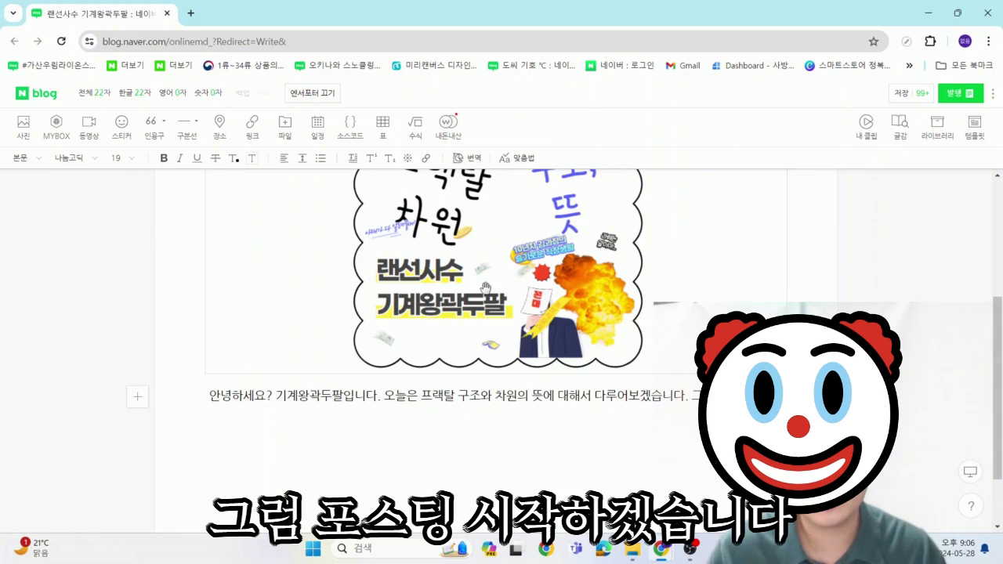
type("하겠시")
type("습니다!")
key("Return")
Open the sticker collection and browse its sets to the one with posting-notice stickers.
left_click(122, 126)
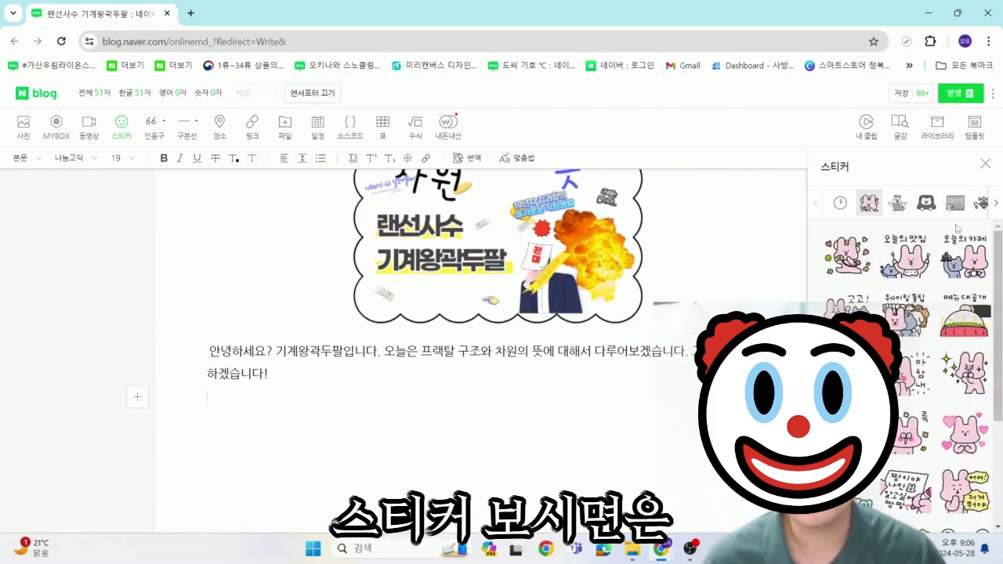
left_click(897, 204)
left_click(926, 203)
left_click(954, 203)
left_click(981, 205)
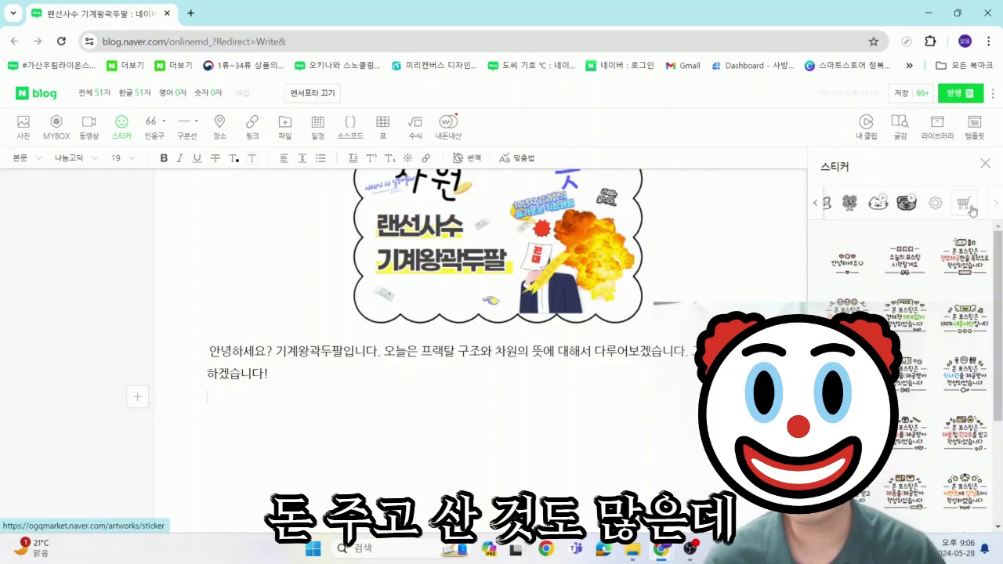
Look through the OGQ sticker market and examine the details of the 핑크리본 리보늬는 블로거 sticker set.
left_click(963, 205)
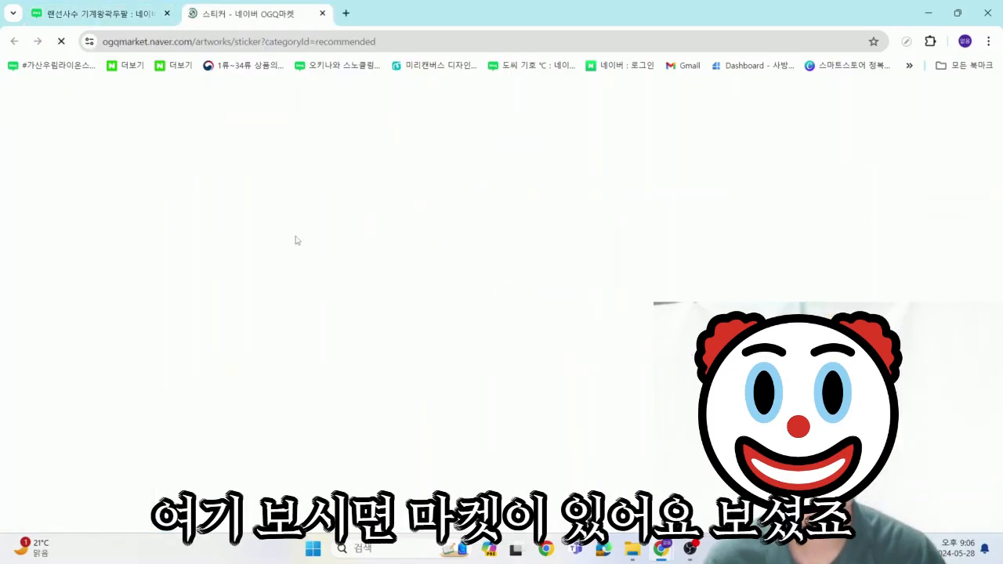
left_click(97, 16)
left_click(980, 301)
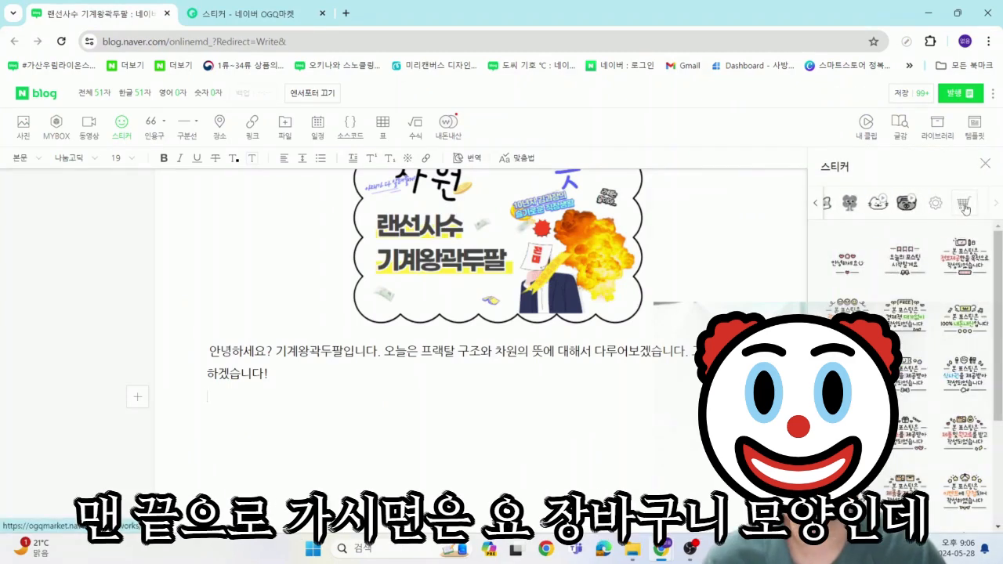
left_click(251, 16)
scroll(547, 286, "down", 5)
left_click(549, 329)
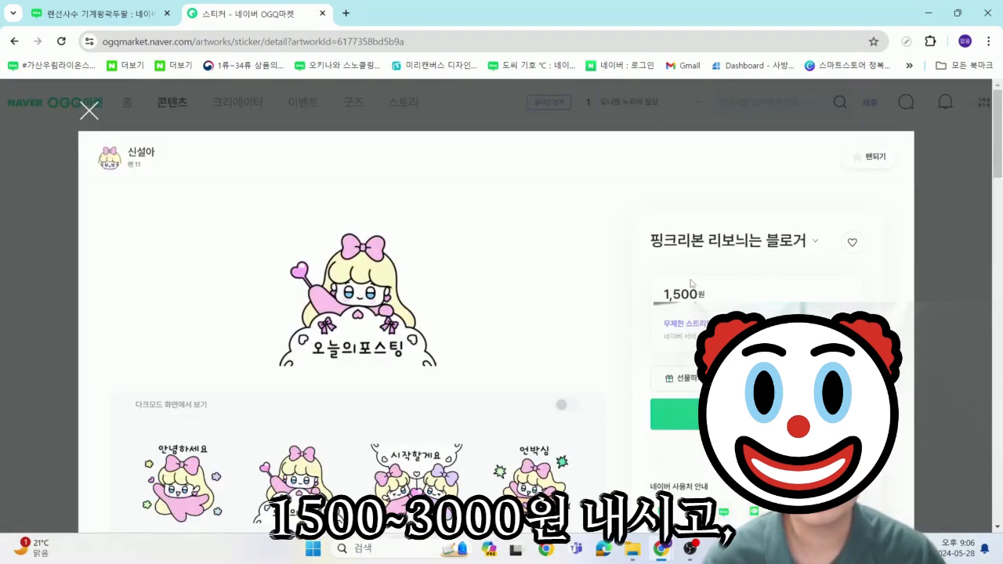
left_click(90, 111)
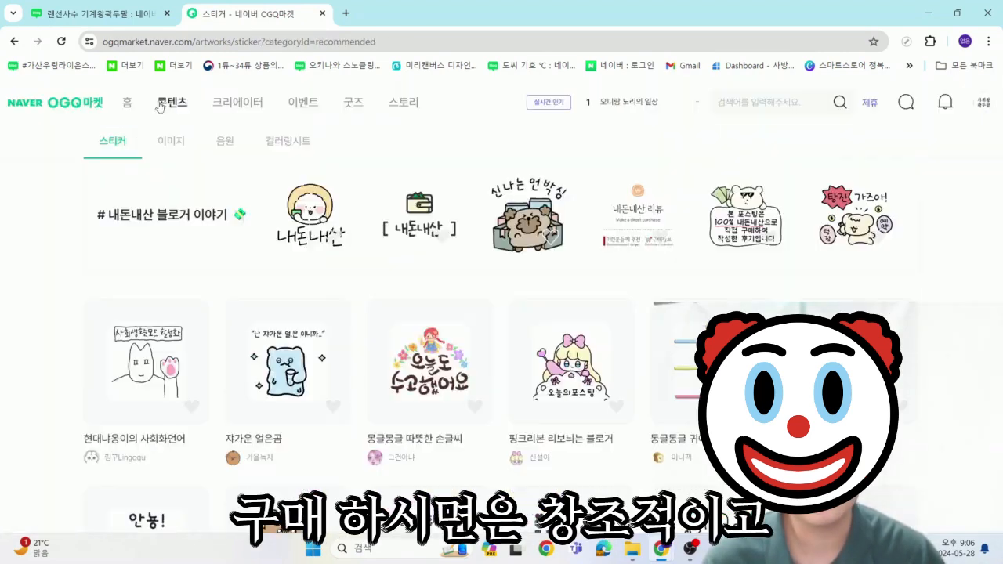
Close the sticker market and insert the sticker "본 포스팅은 정보제공만을 목적으로 작성되었습니다" below the introduction.
left_click(322, 13)
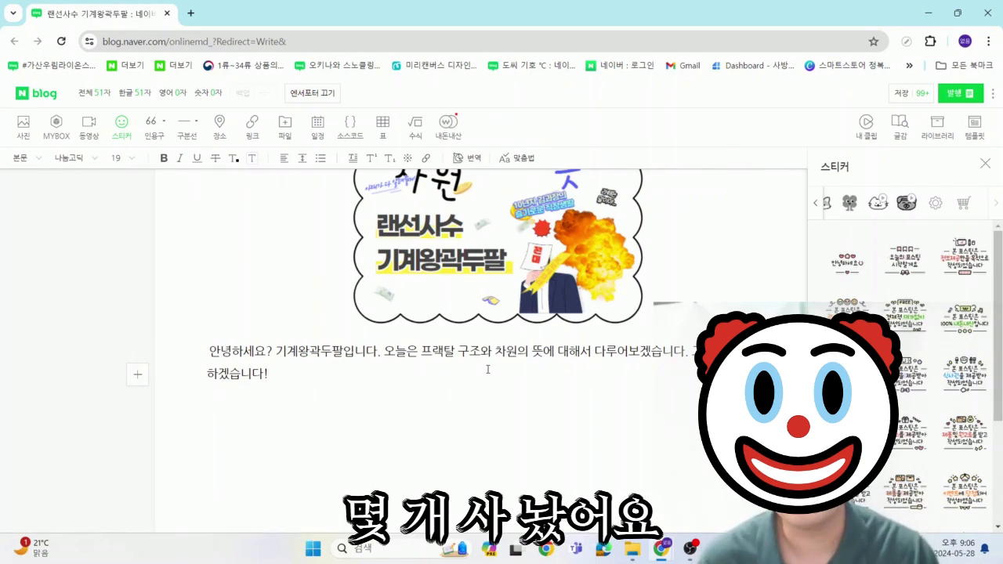
left_click(971, 259)
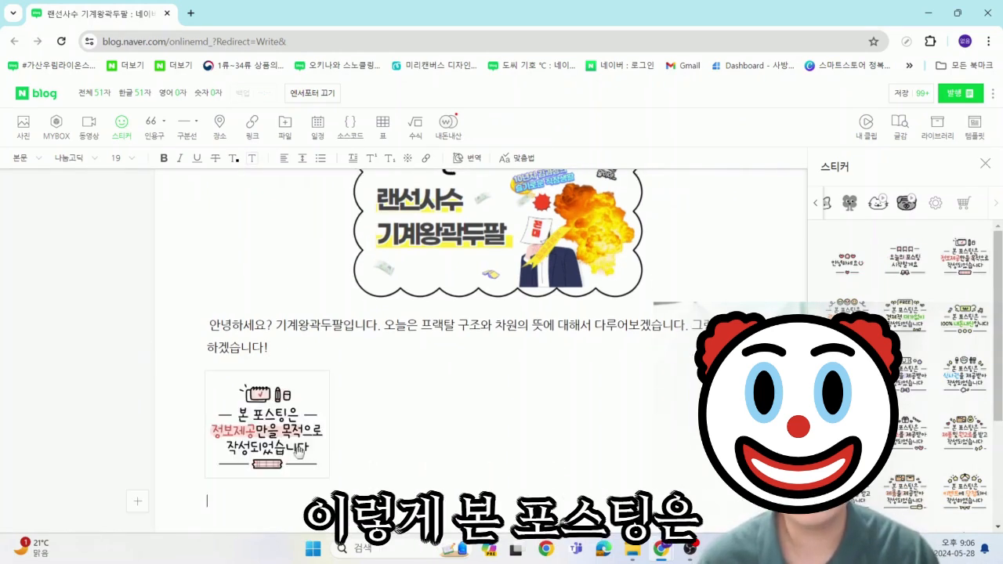
scroll(326, 459, "down", 1)
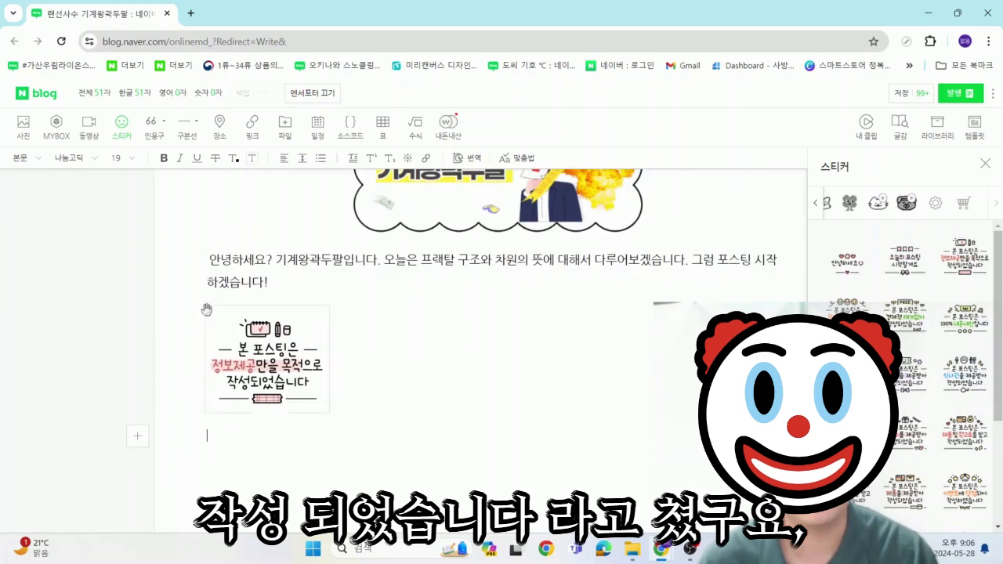
Insert a 라인&따옴표 quotation below the sticker and enter "프랙탈 구조의 뜻" as its heading.
left_click(164, 121)
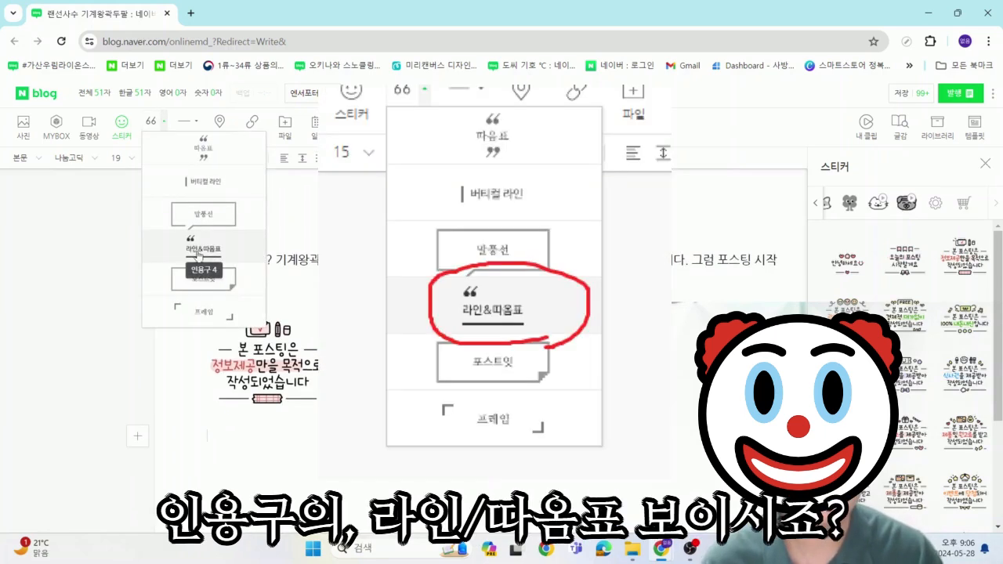
left_click(193, 251)
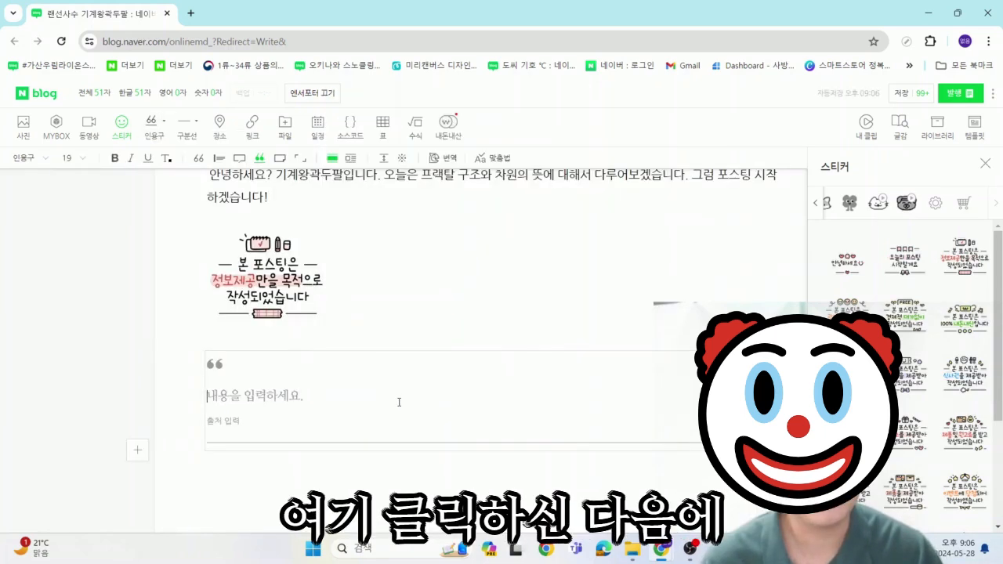
type("ㅍ,래")
key("BackSpace")
key("BackSpace")
key("BackSpace")
key("BackSpace")
type("프랙탈 구조의 뜻")
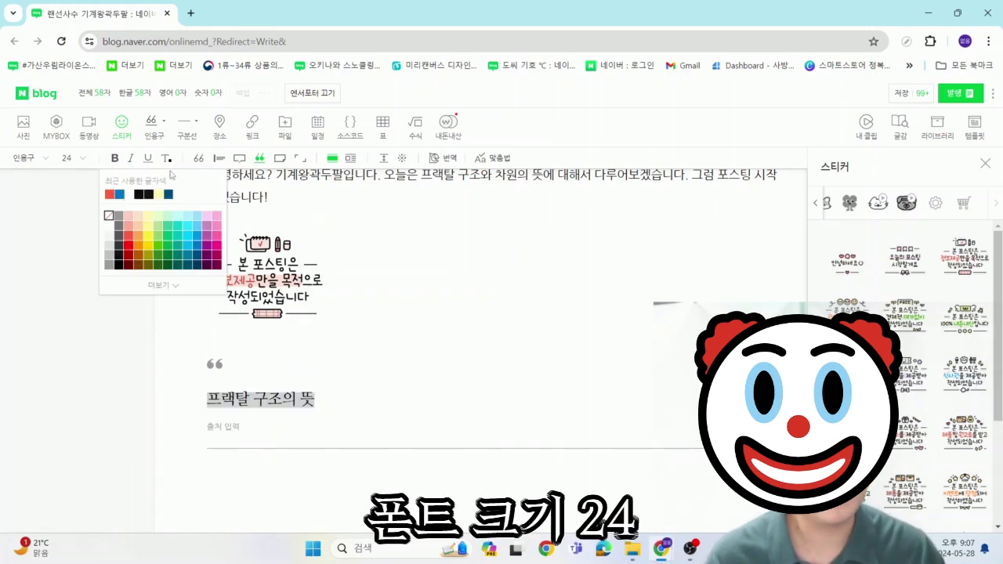
Format the quotation heading as size 24, blue and bold, and enter "By" plus the blog nickname as its source.
left_click(119, 195)
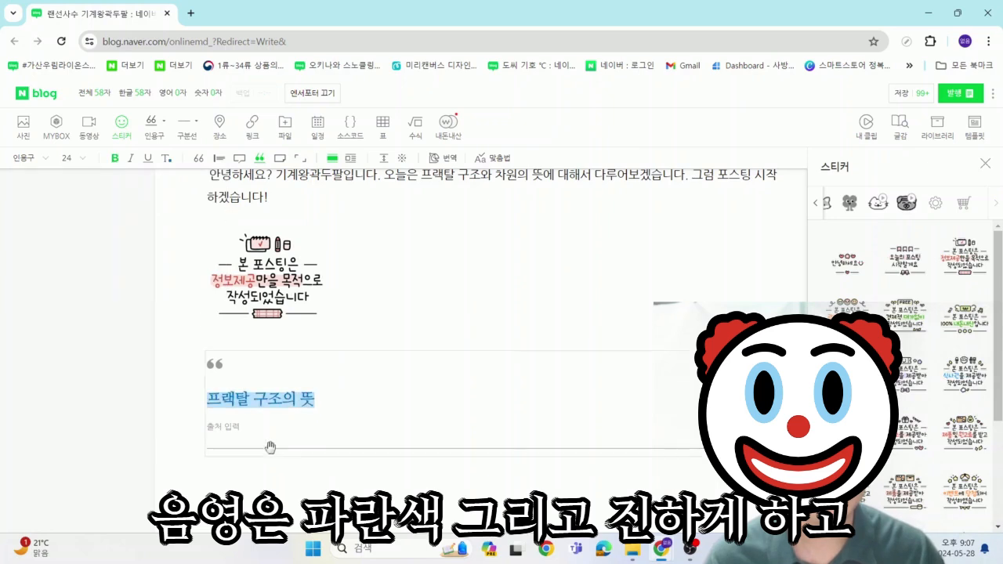
left_click(330, 440)
type("By기계")
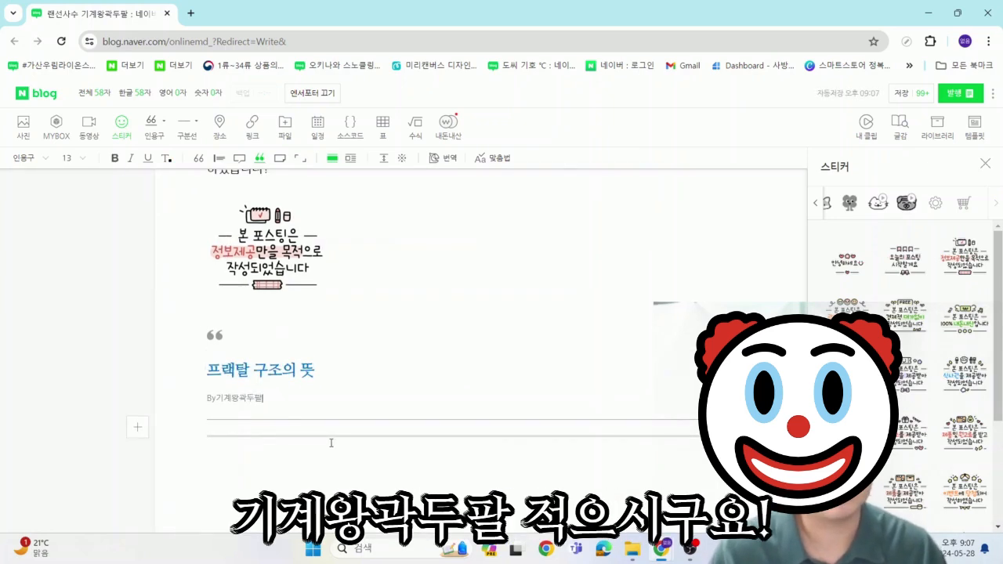
type("왕곽두팔")
Extend the first heading to "프랙탈 구조의 뜻과 어원" and add a matching quotation reading "실제 사례 다섯 가지".
scroll(431, 251, "down", 1)
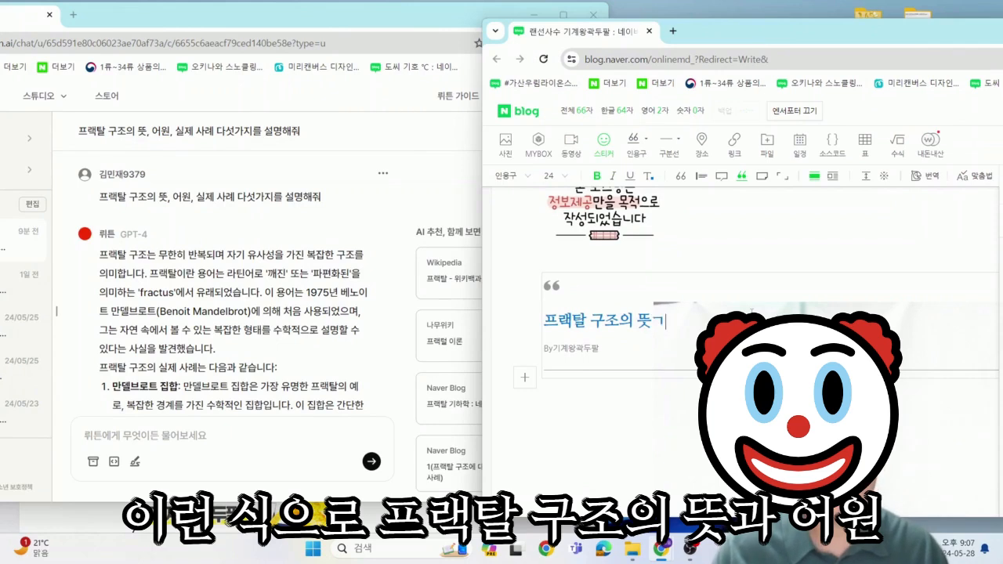
type("원")
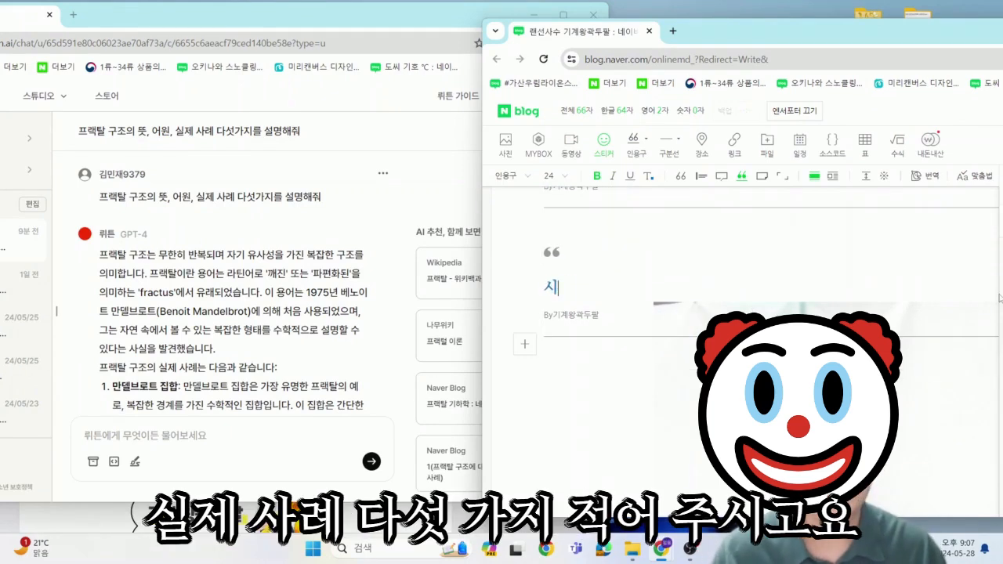
type("례 디")
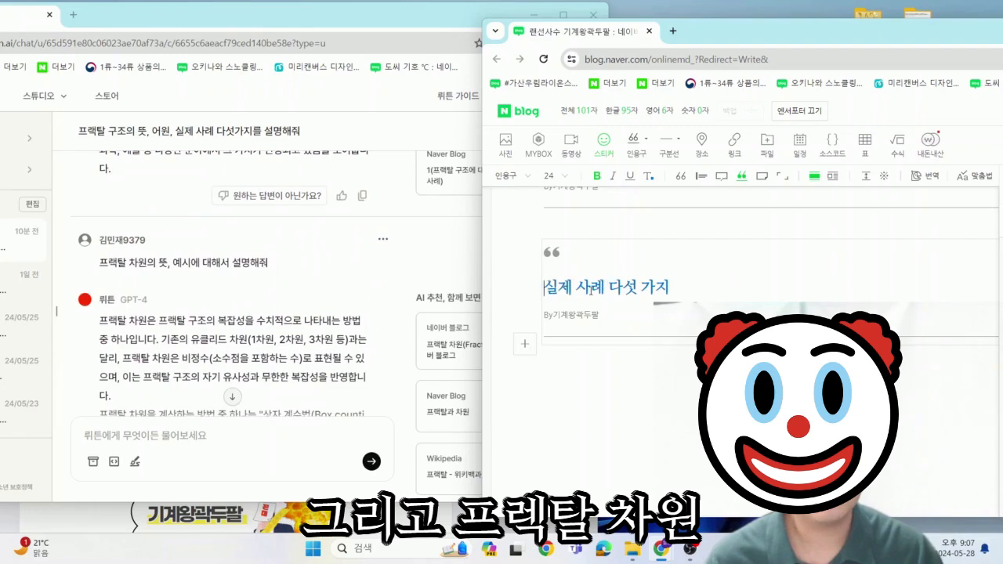
Add matching quotation headings "프랙탈 차원의 뜻", "예시 세 가지" and "해당 구조의 장점과 단점" to the post.
left_click_drag(592, 290, 798, 311)
type("ㅍ")
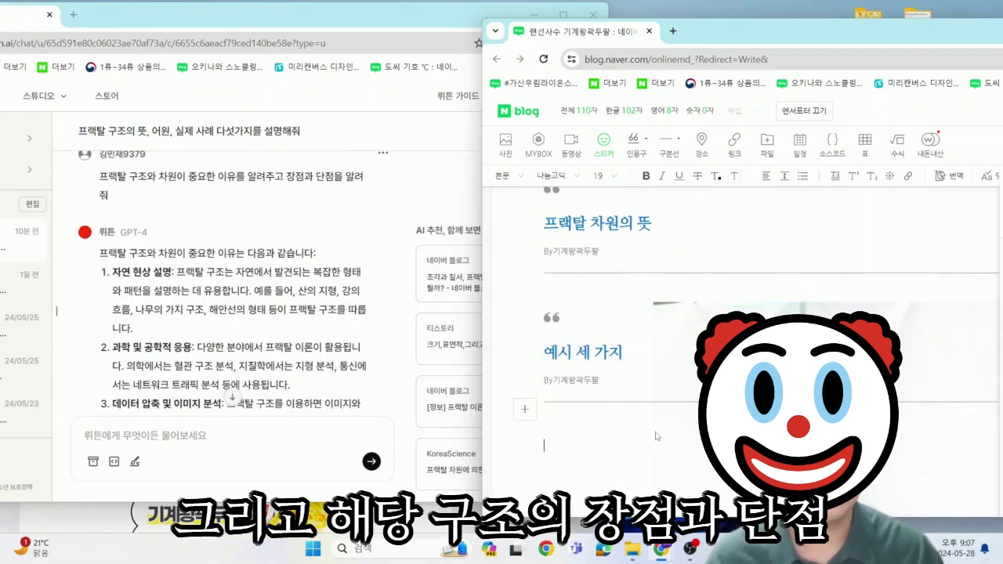
type("해당 ㄱ")
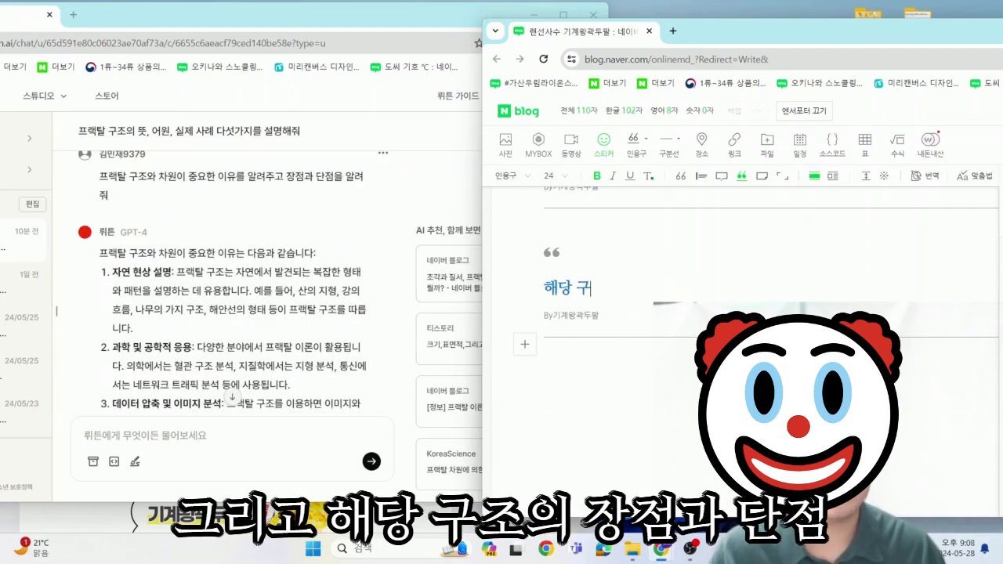
type("조의 장점과 단점")
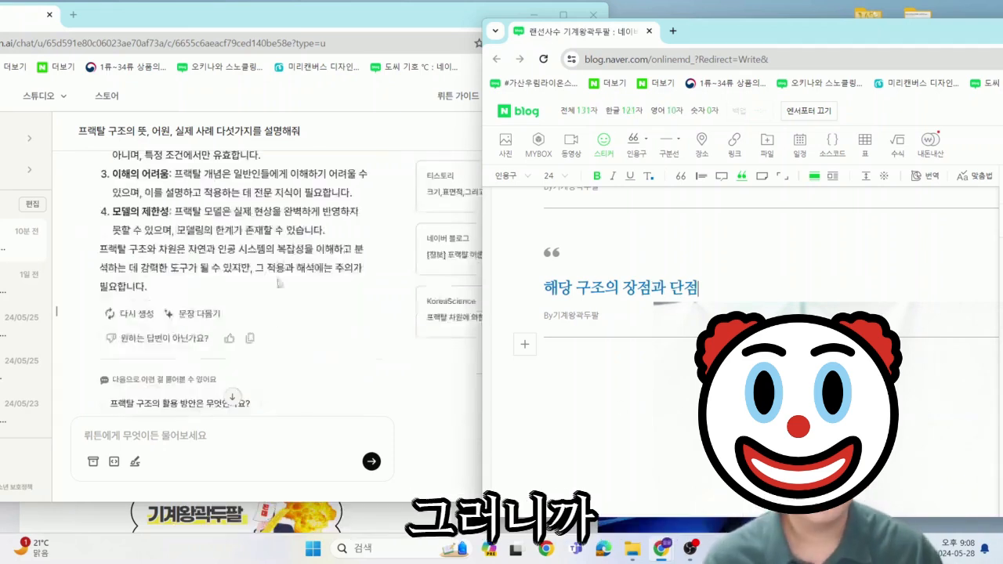
Review the wrtn answers on fractals alongside the blog post's section headings.
scroll(313, 283, "up", 17)
scroll(313, 284, "up", 3)
scroll(683, 355, "up", 15)
scroll(683, 355, "down", 5)
scroll(683, 355, "down", 3)
scroll(685, 362, "up", 6)
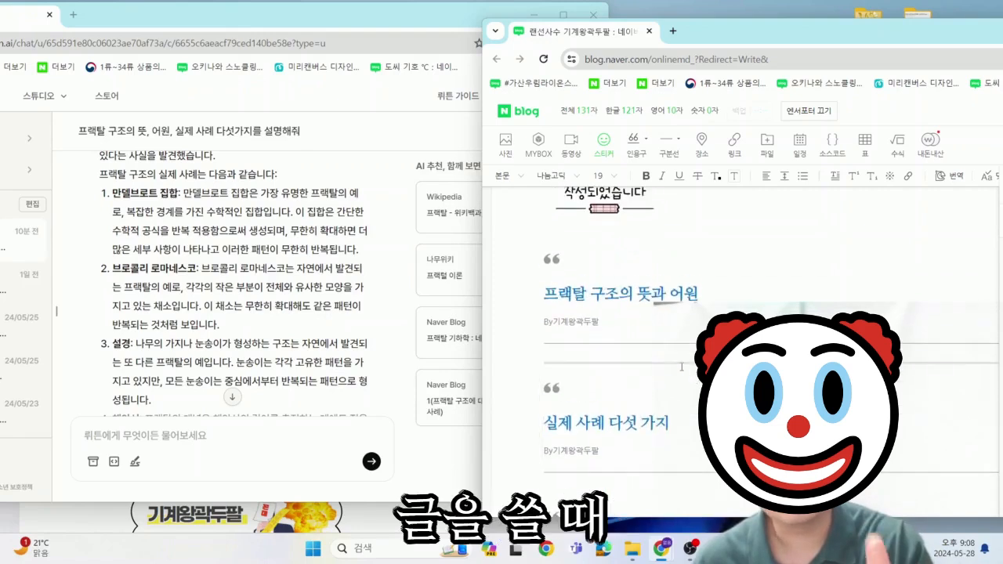
scroll(685, 367, "up", 3)
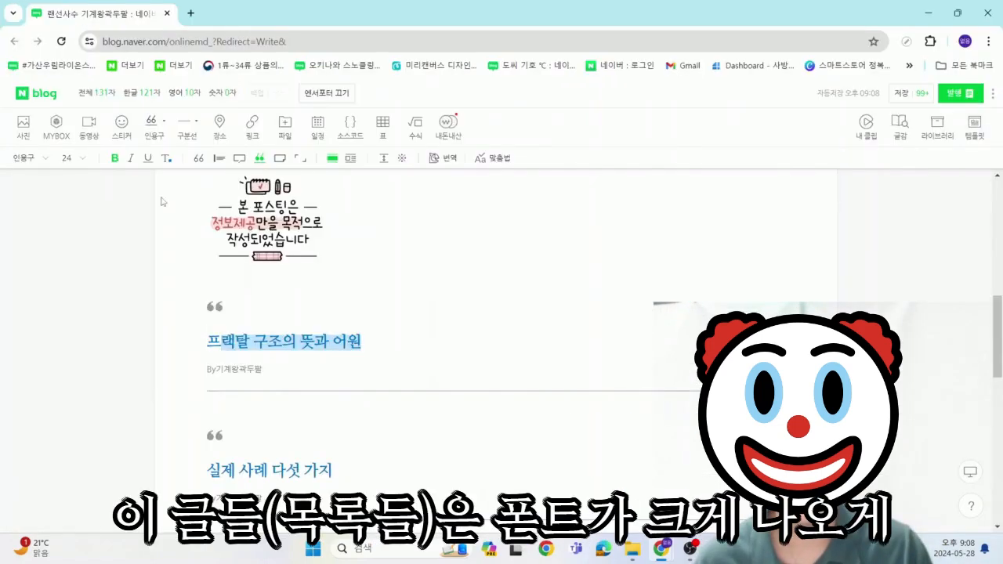
Enter size 19 filler text in the body beneath the "프랙탈 구조의 뜻과 어원" quotation heading.
left_click(258, 402)
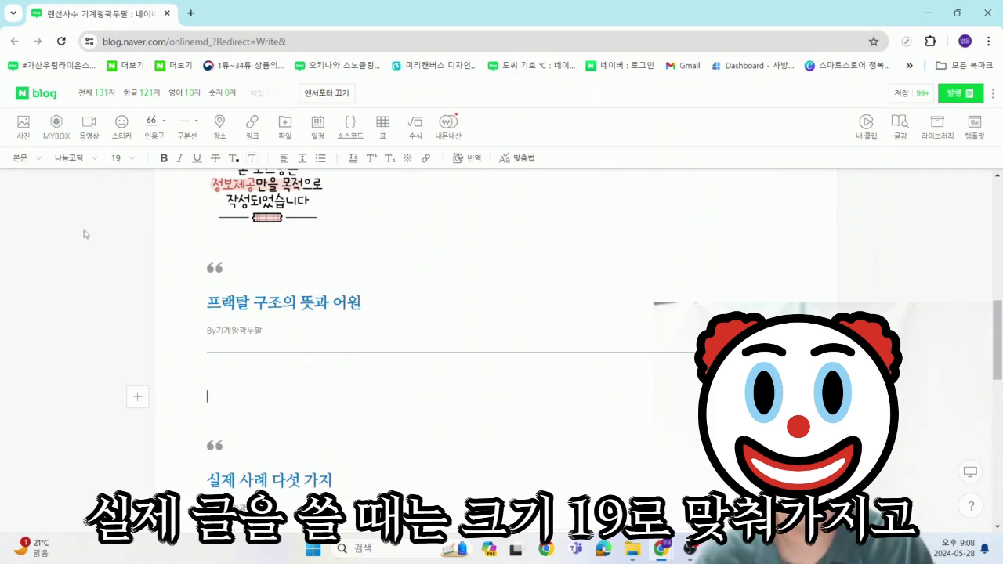
type("ㅁ래ㅏㅁㄷ래ㅏ김채ㅏ레맇베")
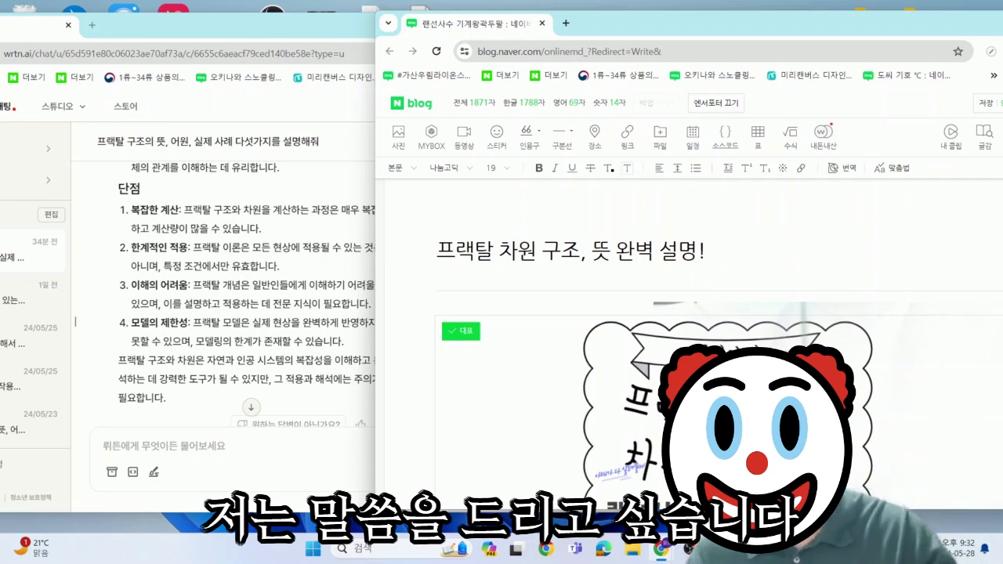
Review the written post from its thumbnail through the pros and cons section to judge where pictures are needed.
scroll(658, 353, "down", 5)
left_click_drag(766, 26, 650, 17)
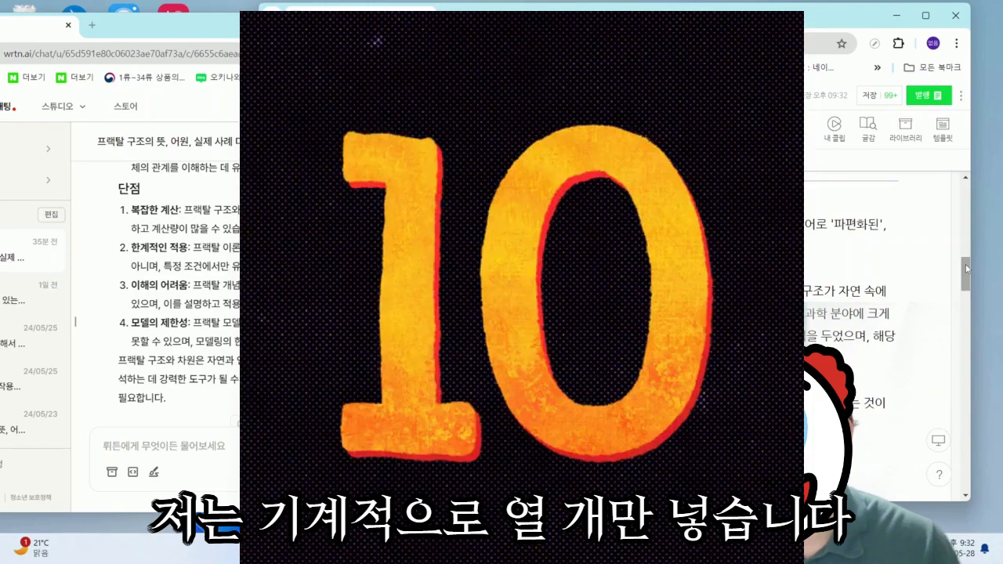
left_click_drag(965, 267, 963, 192)
scroll(853, 291, "down", 2)
left_click(703, 292)
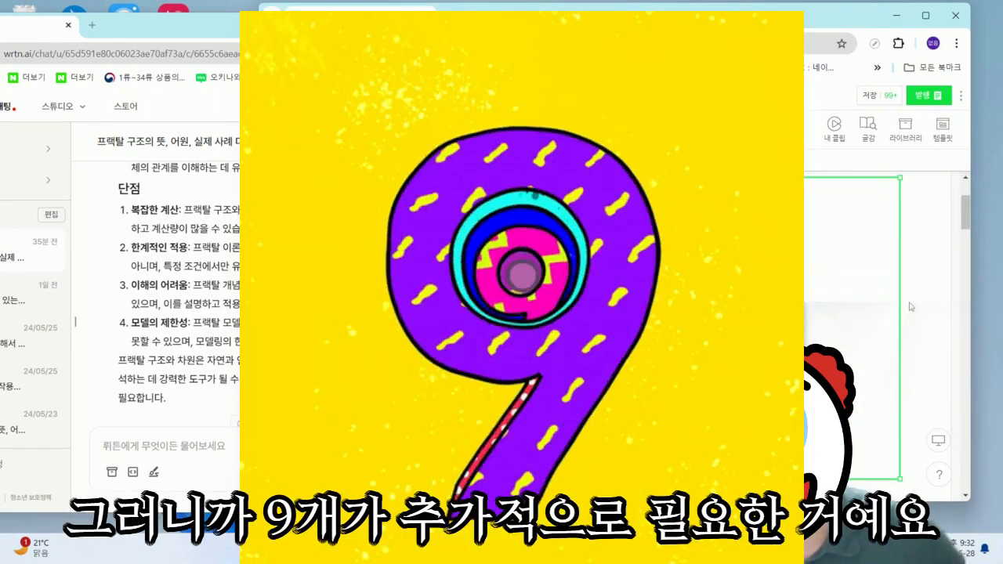
scroll(893, 306, "down", 3)
scroll(893, 305, "down", 2)
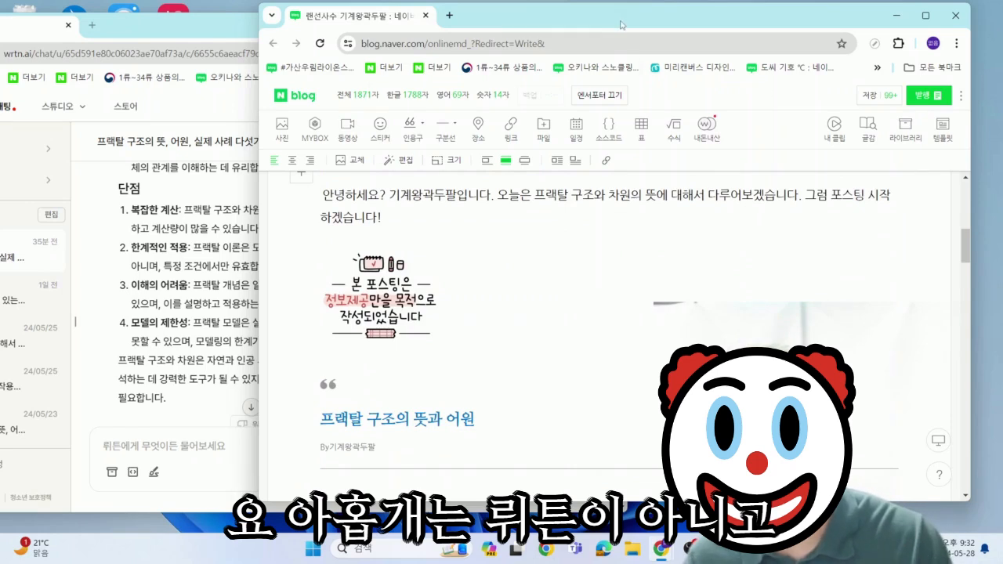
left_click_drag(611, 22, 642, 35)
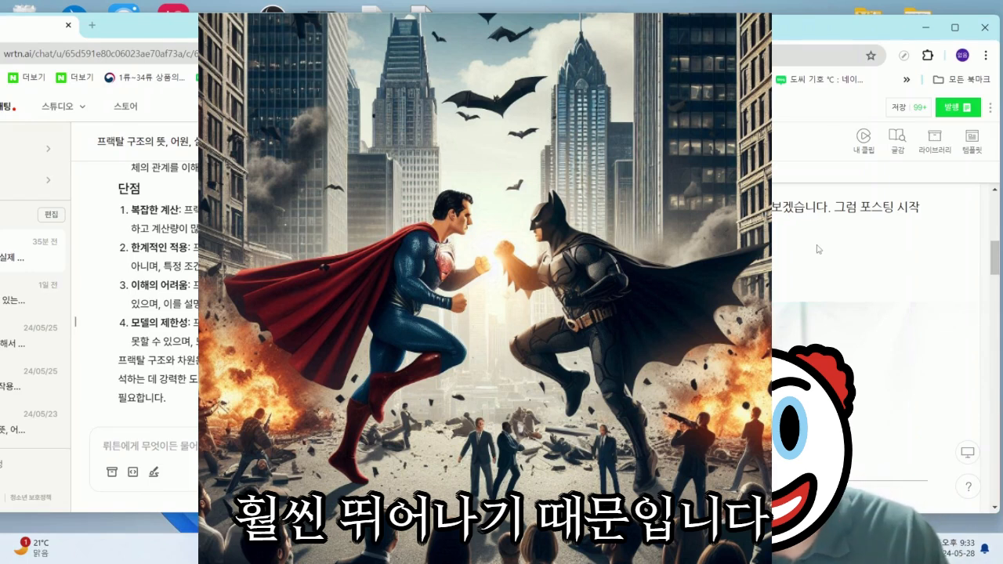
scroll(817, 249, "up", 1)
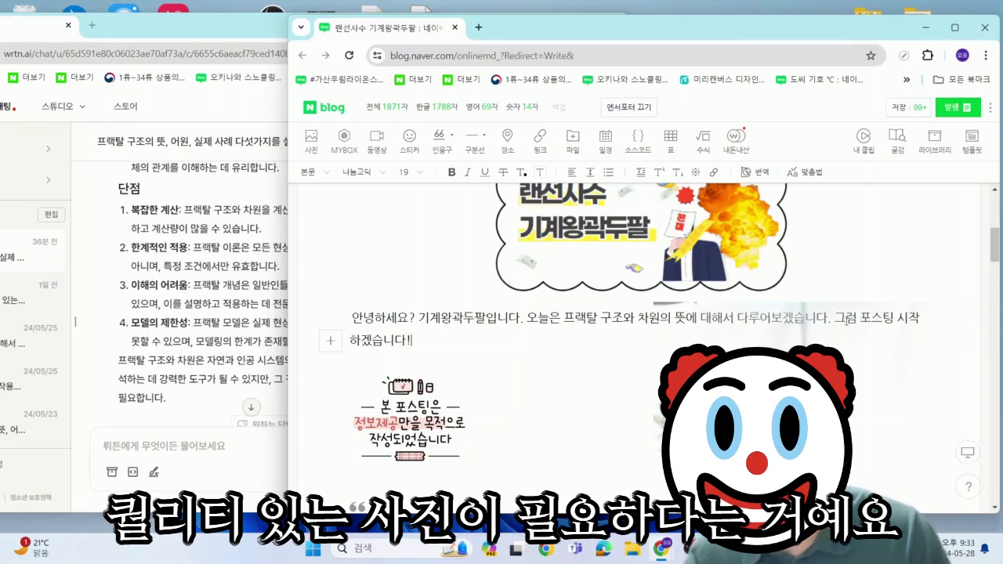
scroll(634, 353, "down", 10)
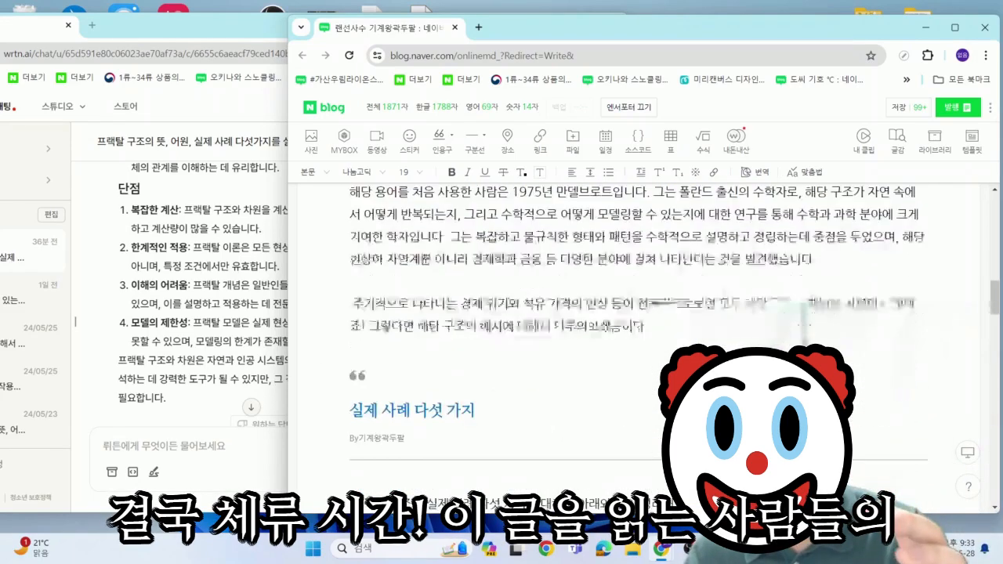
scroll(635, 329, "up", 5)
scroll(634, 329, "down", 10)
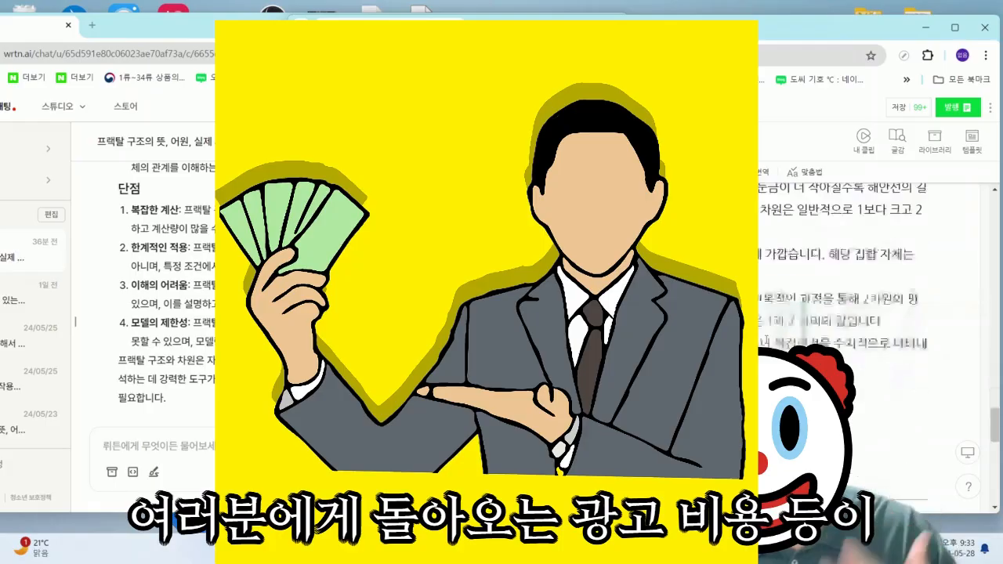
scroll(766, 339, "down", 10)
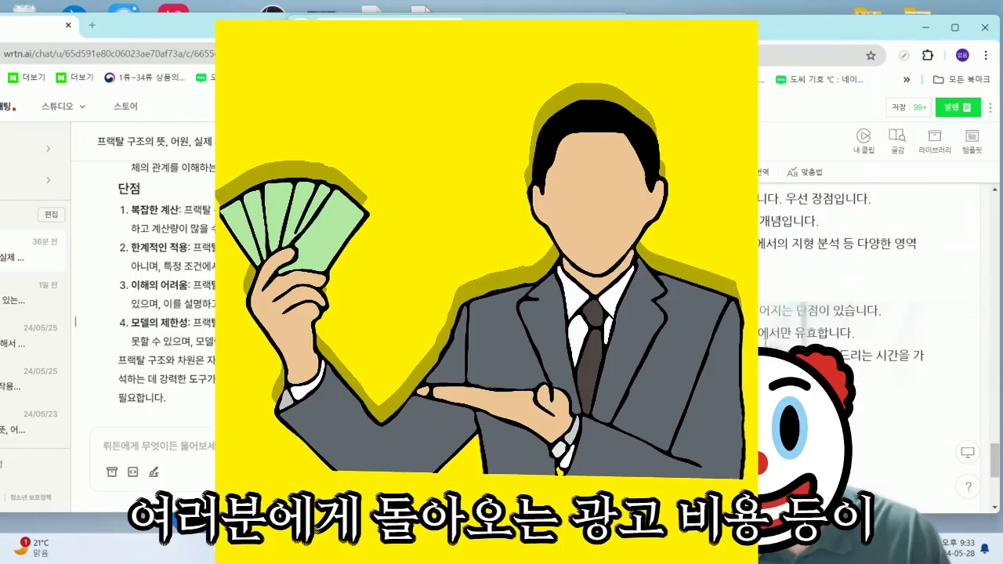
scroll(763, 337, "down", 3)
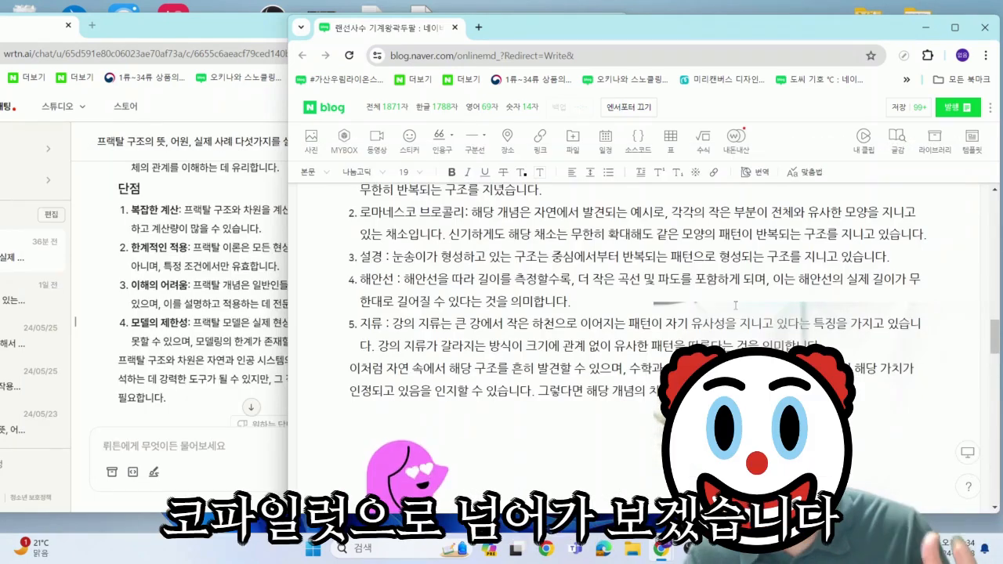
scroll(778, 310, "up", 6)
scroll(778, 310, "up", 1)
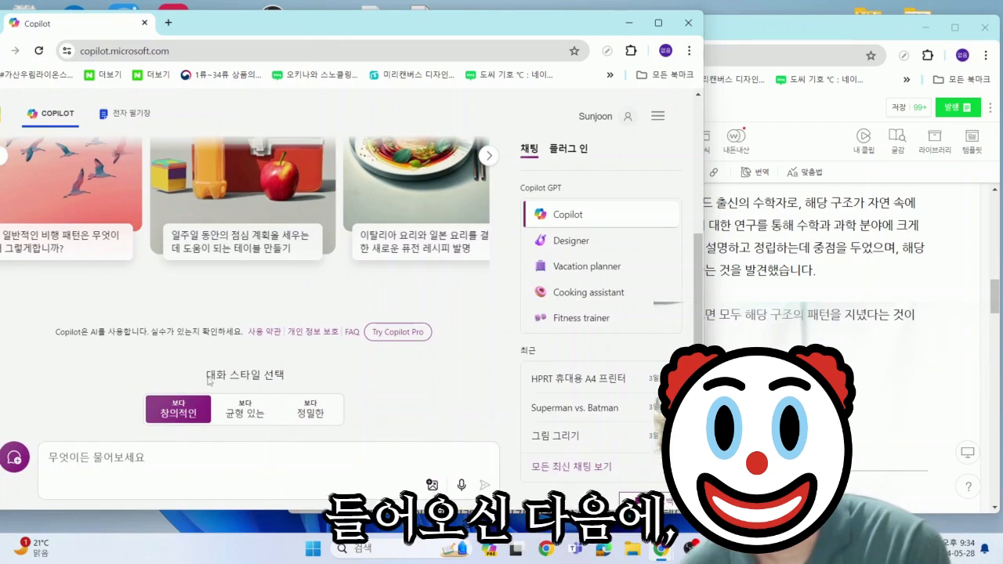
Set Copilot's conversation style to 정밀한 and request an image with "프랙탈 구조에 대해서 그려줘".
left_click(310, 408)
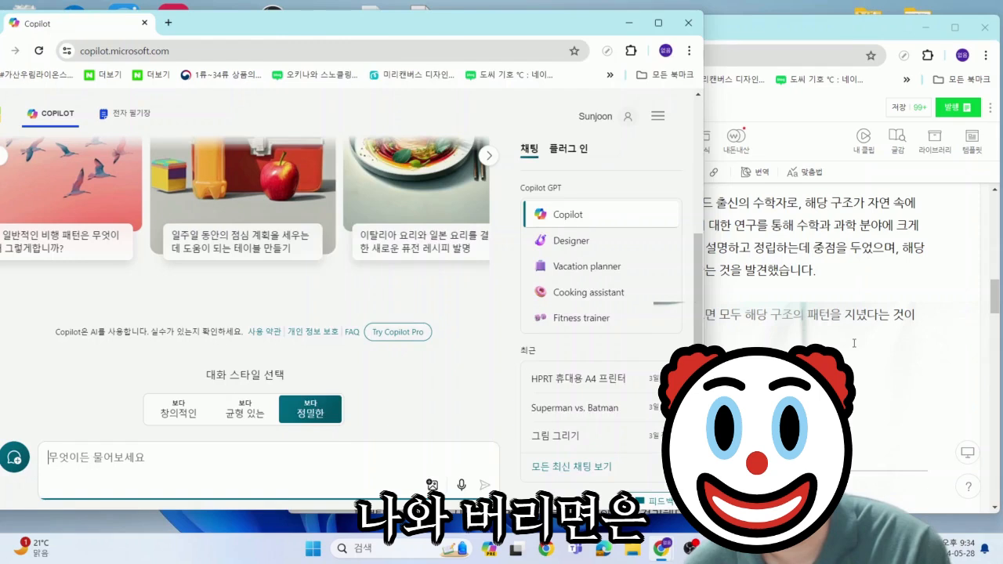
left_click(854, 342)
mouse_move(994, 296)
left_mouse_down()
mouse_move(996, 231)
mouse_move(995, 314)
left_mouse_up()
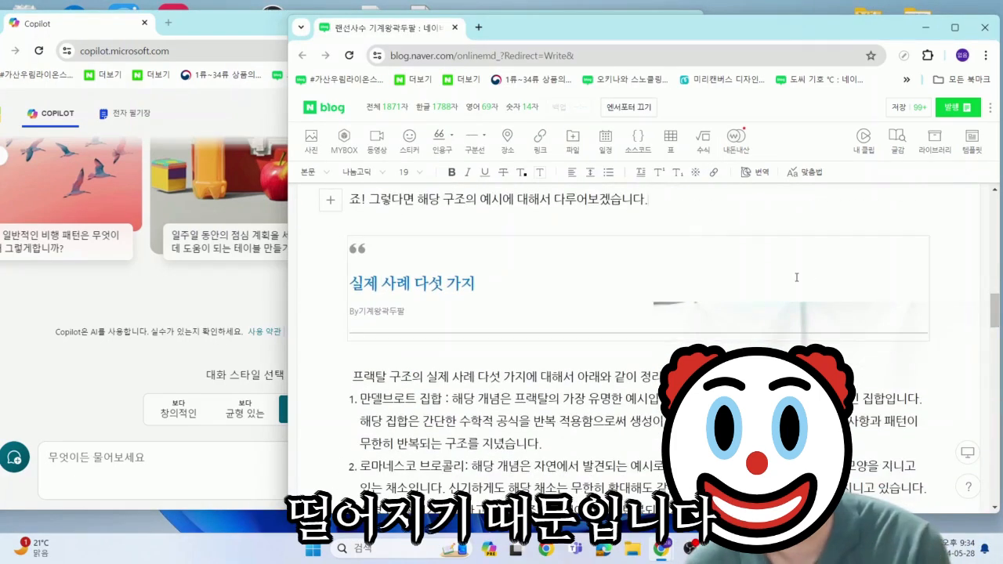
left_click(60, 507)
type("프랙ㅌ탈 ㄱ")
type("구조에 대해서 그려줘")
key("Return")
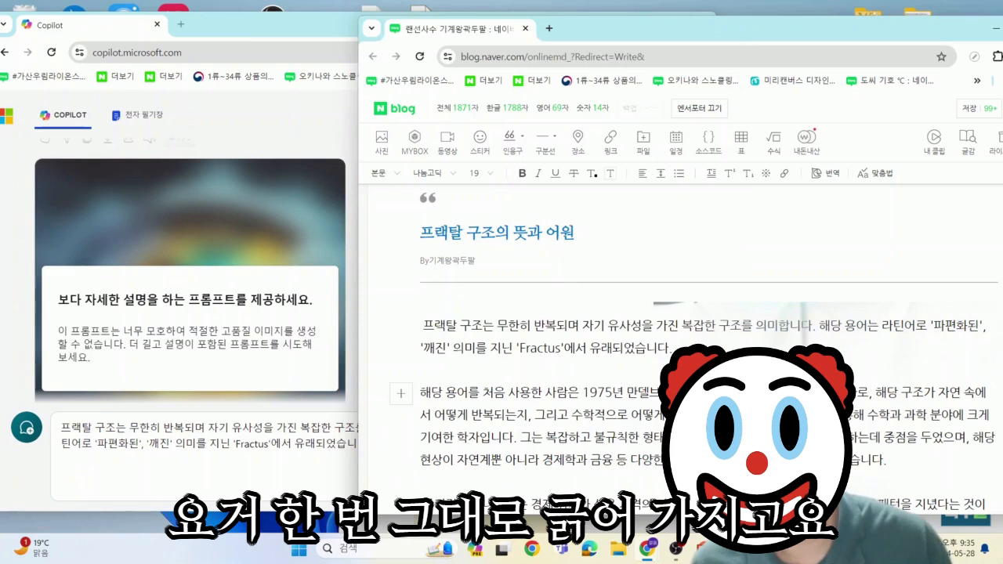
Give Copilot the post's opening definition of the fractal structure followed by "해당 개념을 그려줘" to generate images.
left_click_drag(673, 348, 483, 326)
left_click(170, 458)
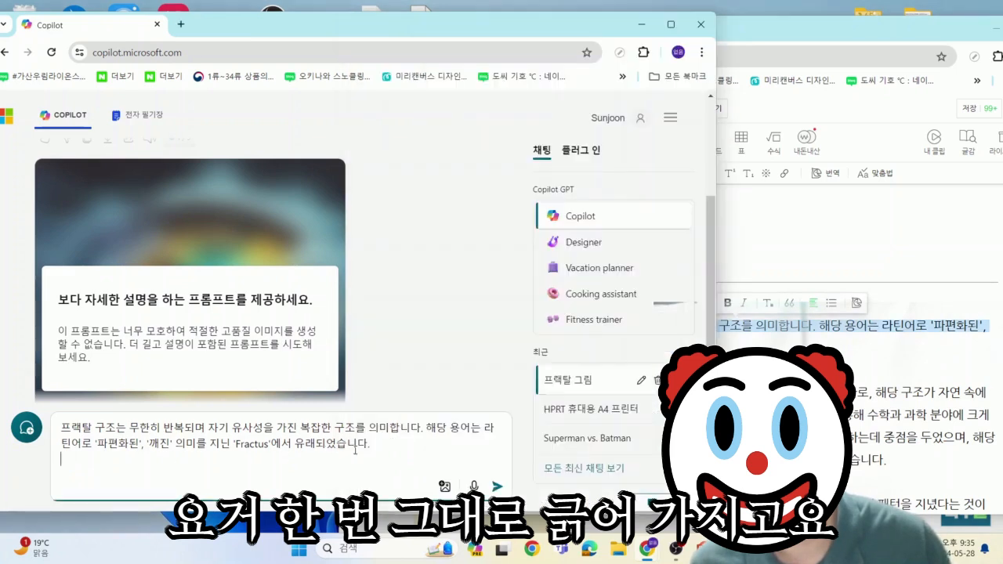
type("해당 개념을 그려줘")
key("Return")
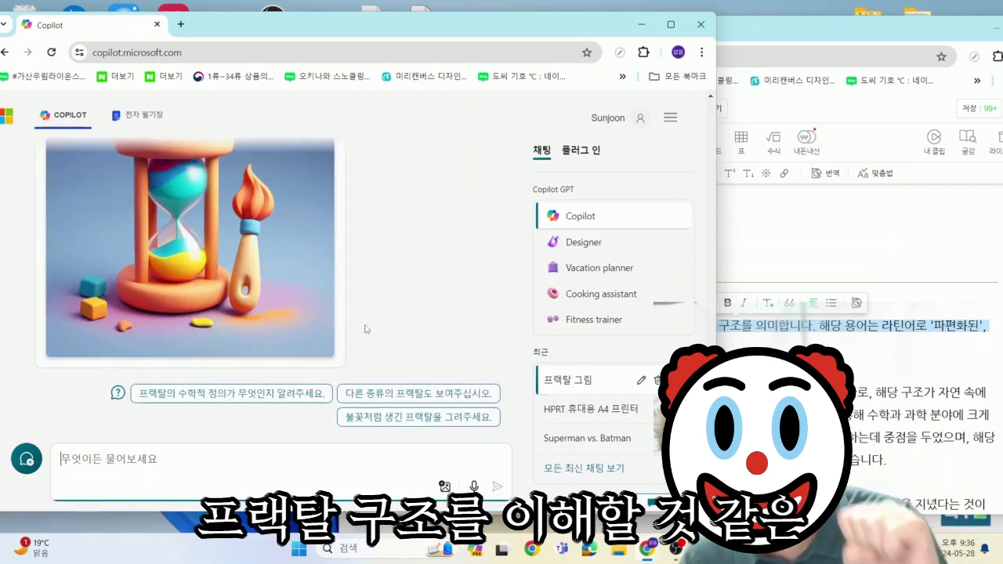
scroll(364, 329, "up", 3)
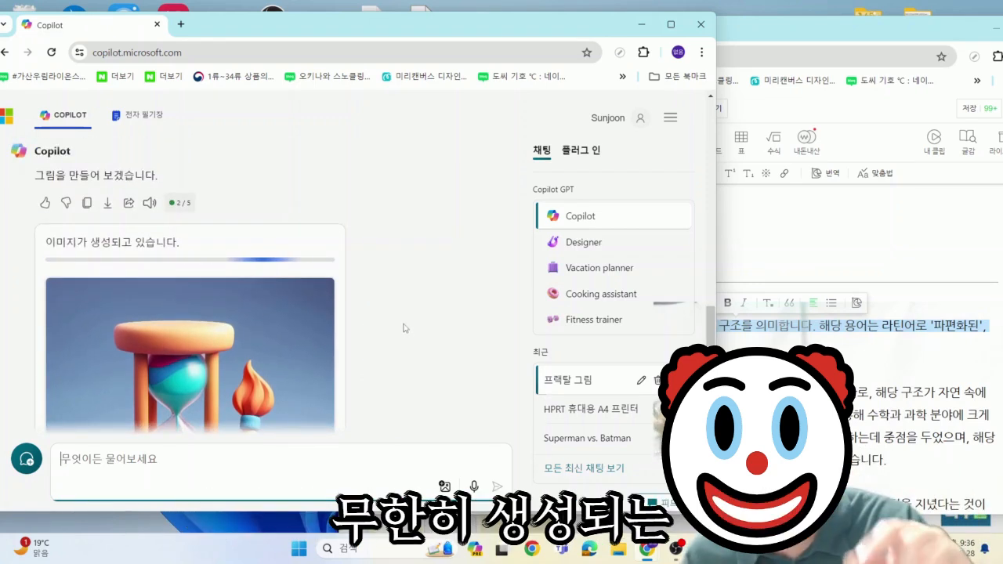
scroll(411, 332, "down", 1)
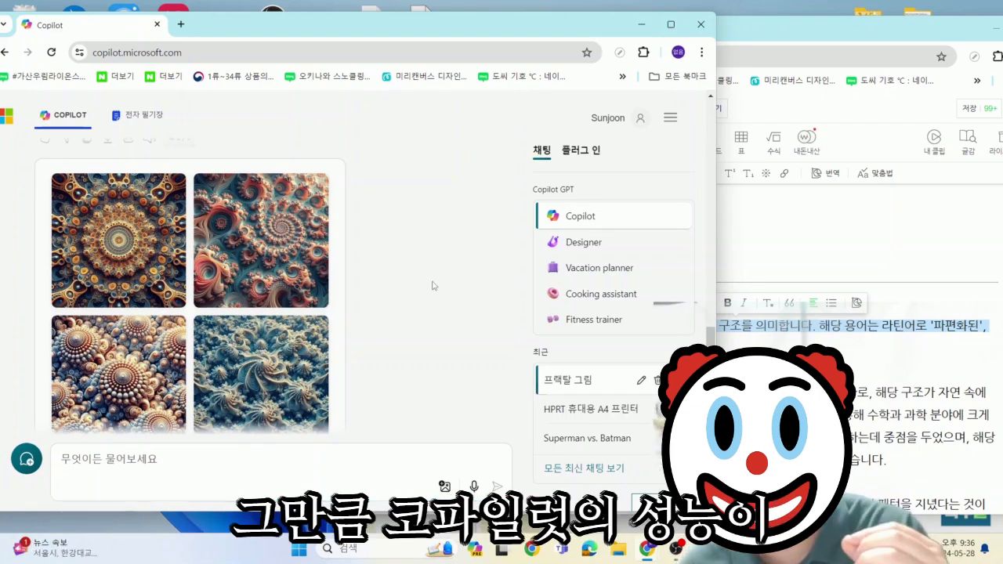
Switch to PowerPoint and change the title of slide 112 to "프랙탈 = 유사성을 가진 복잡한 구조".
left_click(842, 70)
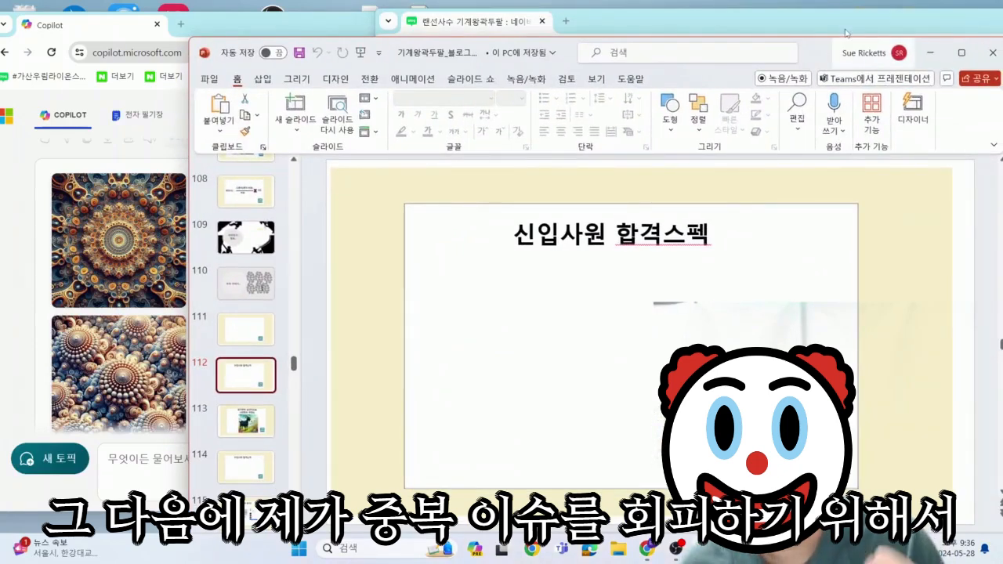
left_click_drag(818, 53, 812, 42)
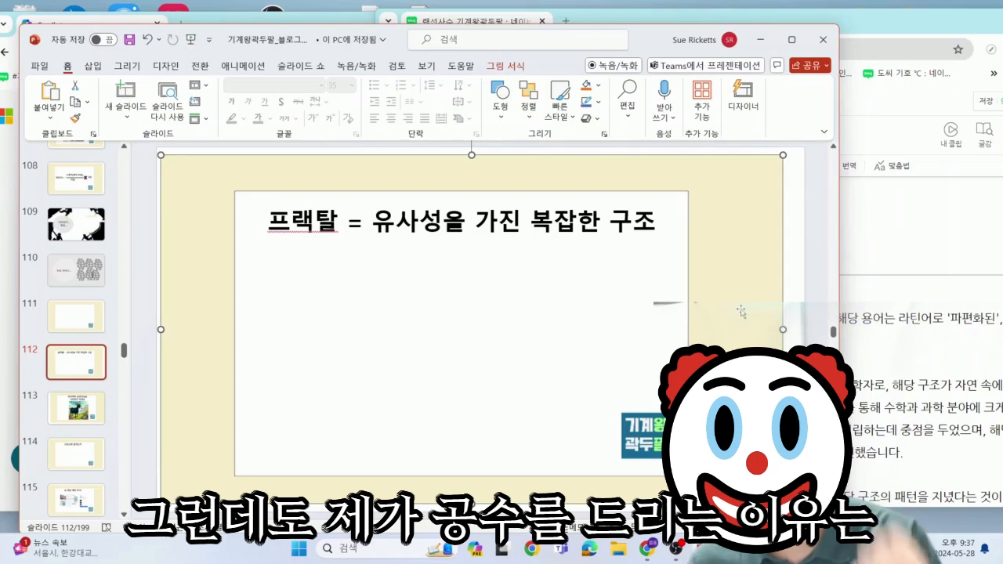
left_click(902, 350)
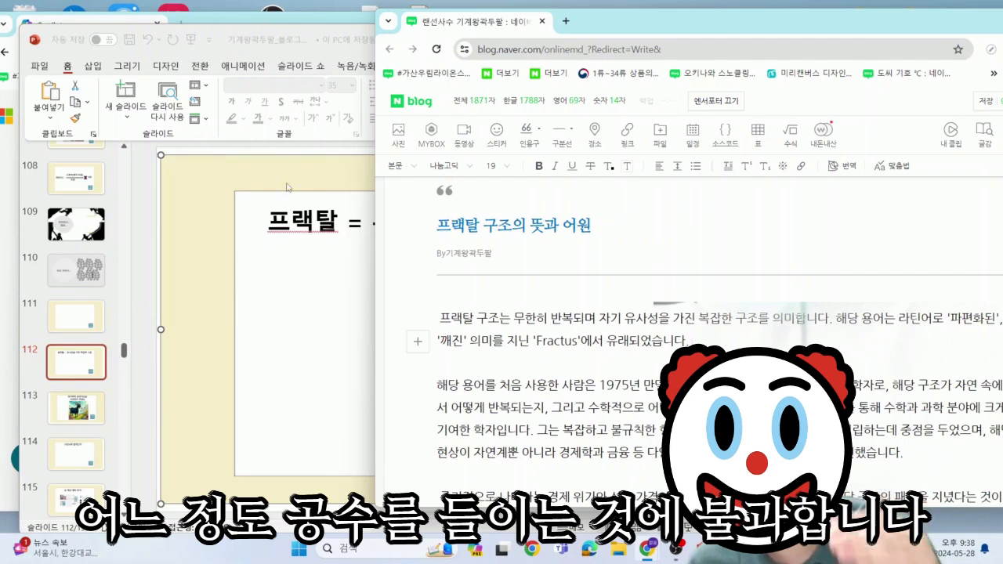
left_click(248, 167)
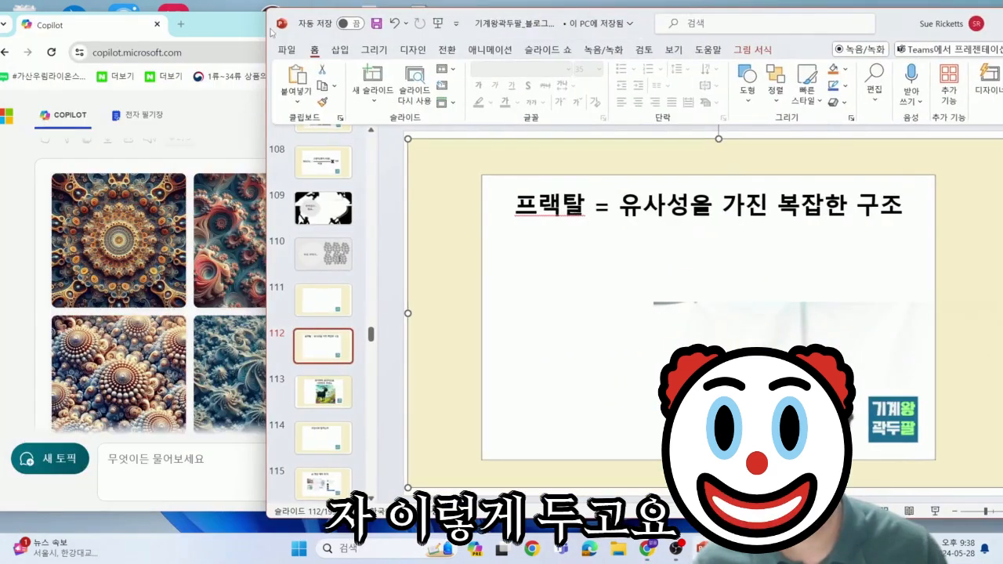
Open Copilot's first generated fractal image, capture it as a screenshot and paste it onto PowerPoint slide 112 below the title.
left_click(83, 249)
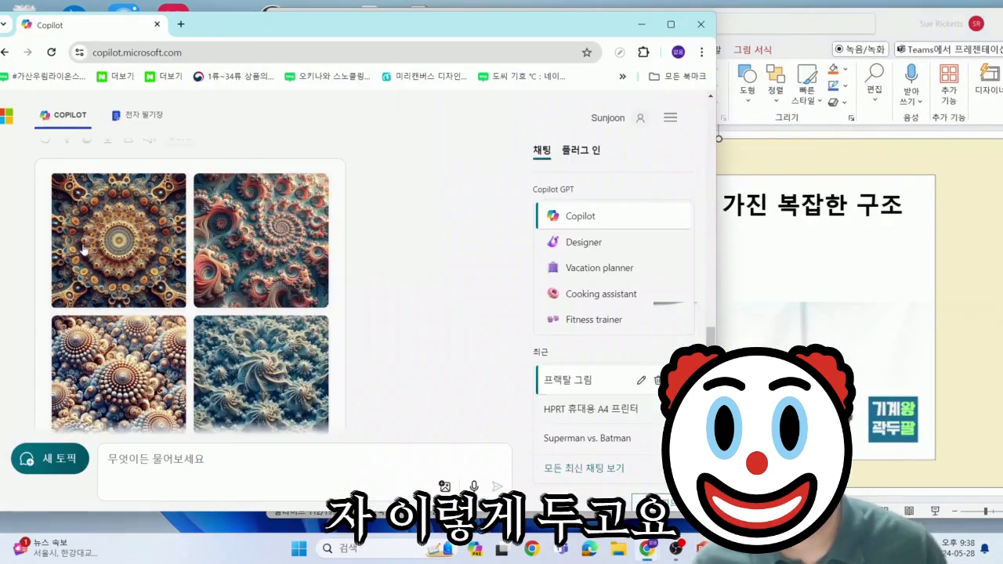
left_click(84, 249)
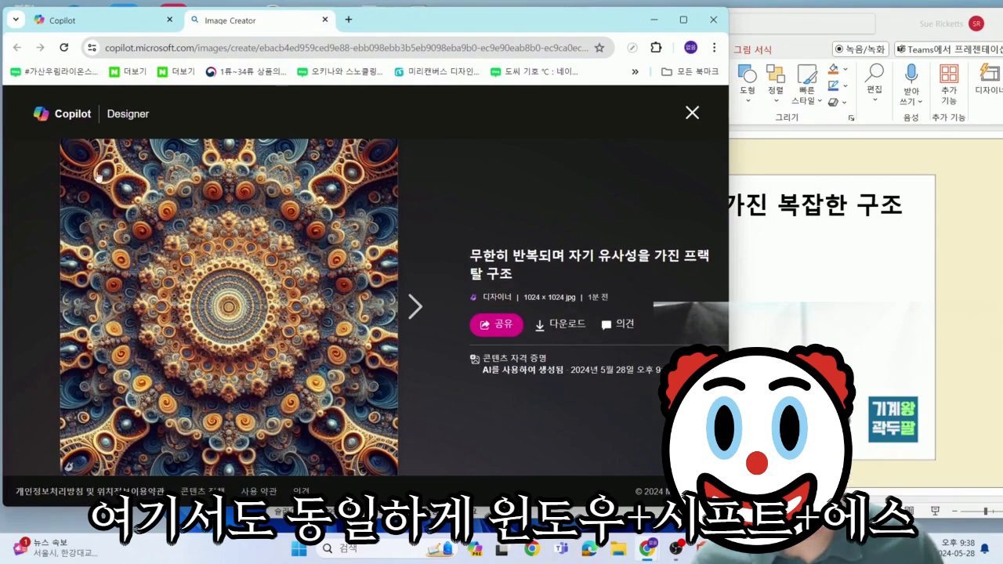
key("super+shift+s")
mouse_move(72, 151)
left_mouse_down()
mouse_move(389, 422)
mouse_move(392, 473)
left_mouse_up()
left_click(788, 291)
key("ctrl+v")
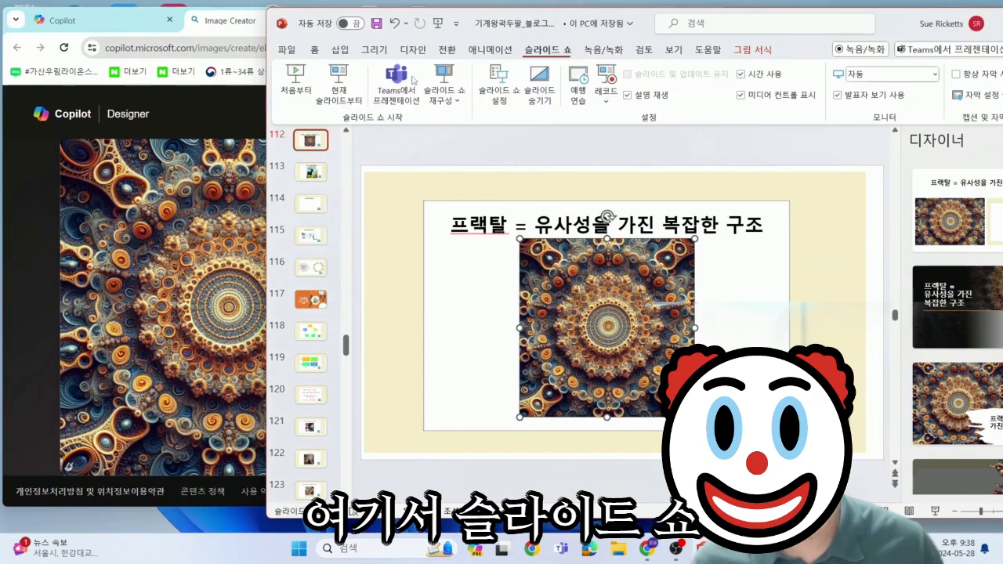
Capture the slide's white content area from the full-screen show and paste it into the blog post after the definition paragraph.
left_click(339, 82)
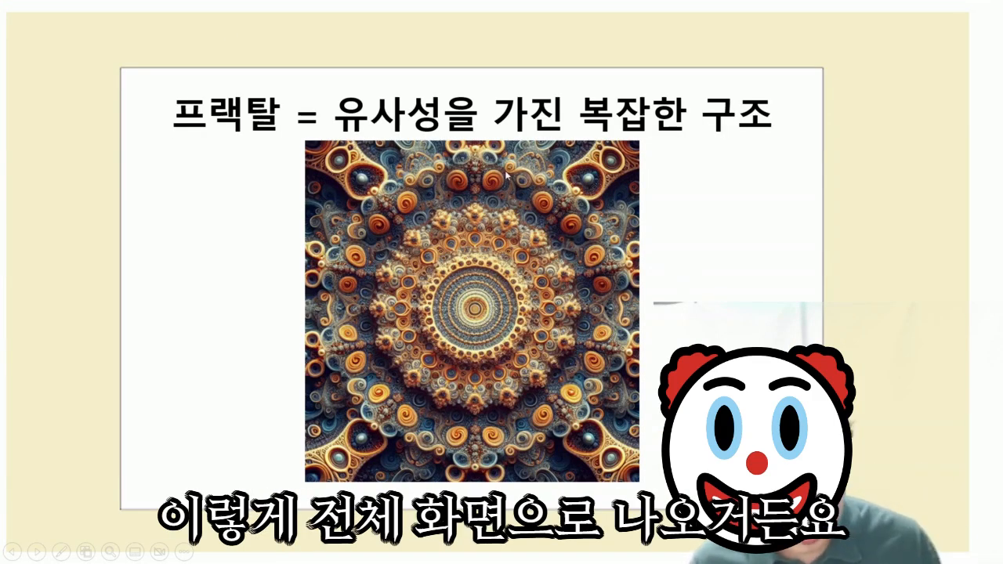
key("super+shift+s")
left_click_drag(96, 46, 857, 527)
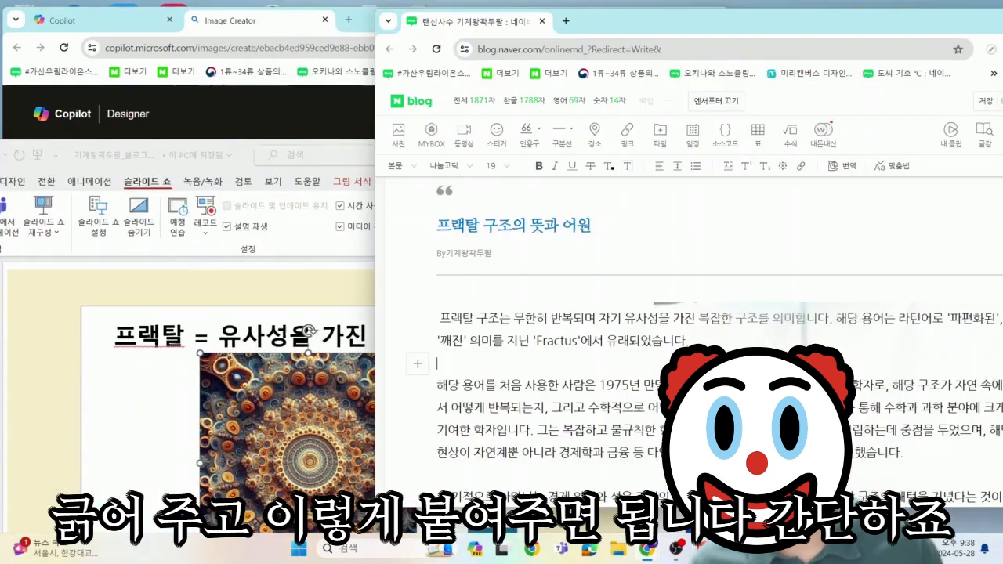
key("ctrl+v")
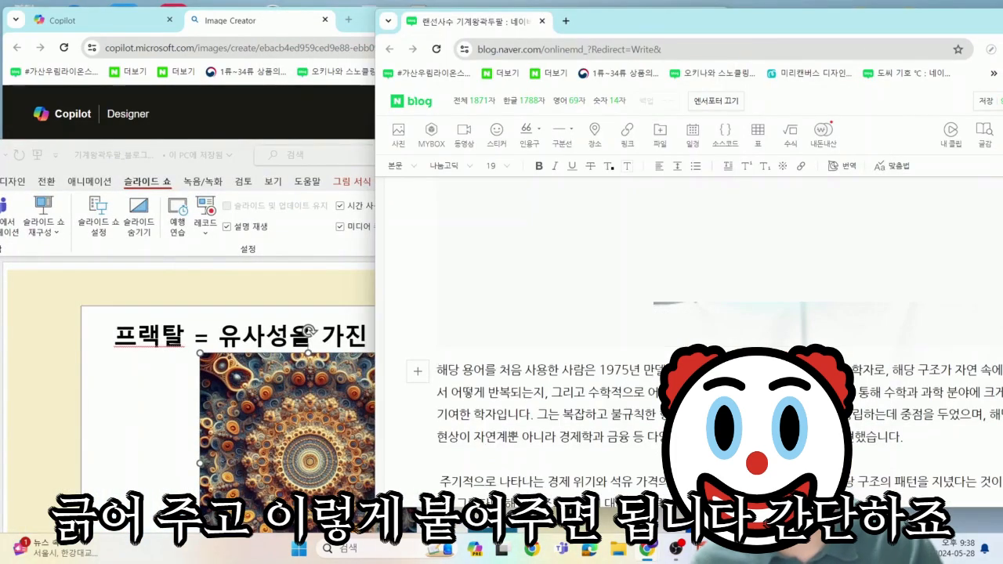
scroll(689, 352, "up", 5)
scroll(698, 337, "down", 5)
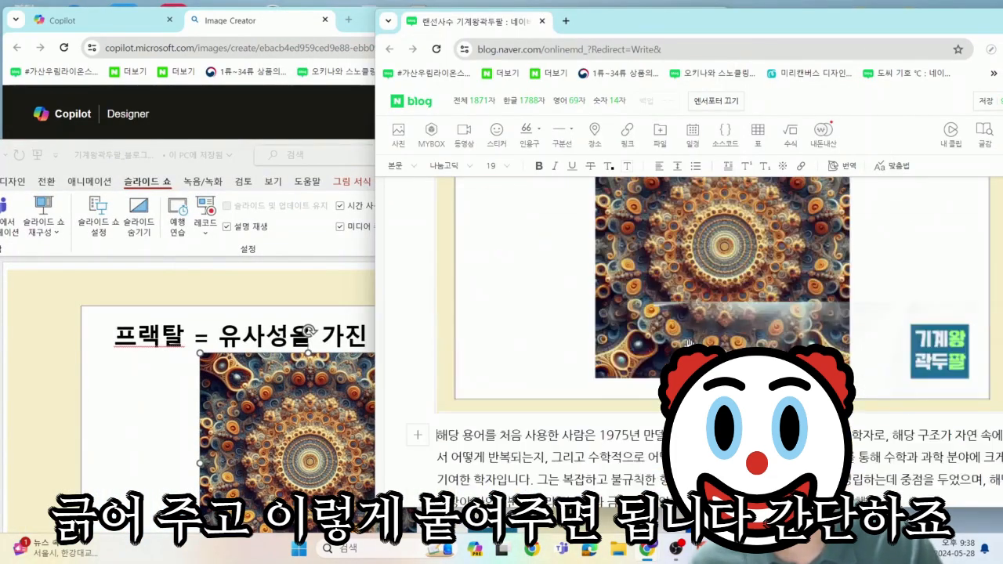
scroll(698, 337, "up", 3)
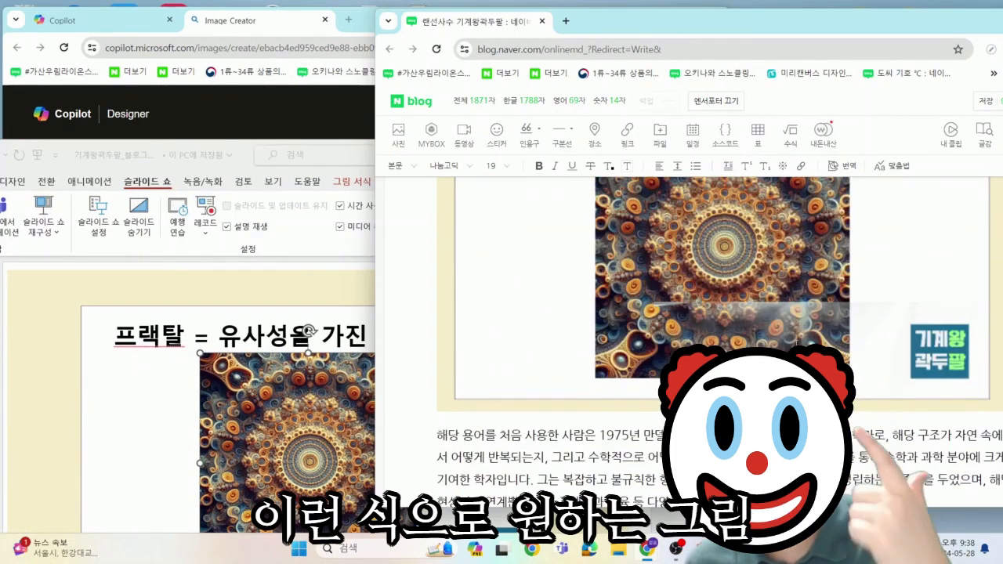
Based on the post's paragraph about economic crises and oil prices, ask Copilot "석유 가격이 요동치는 그래프를 그려줘".
scroll(791, 329, "down", 2)
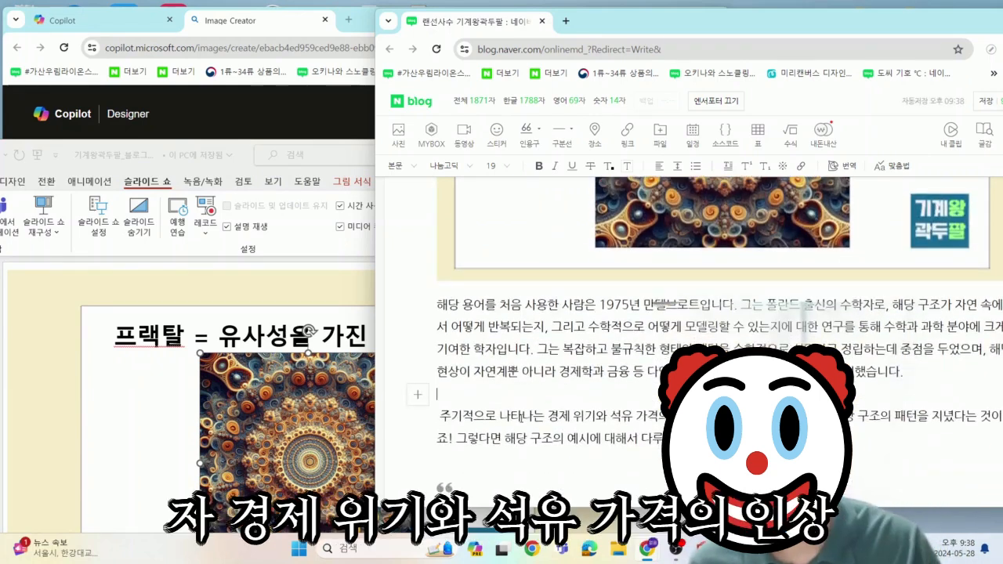
left_click_drag(547, 416, 633, 416)
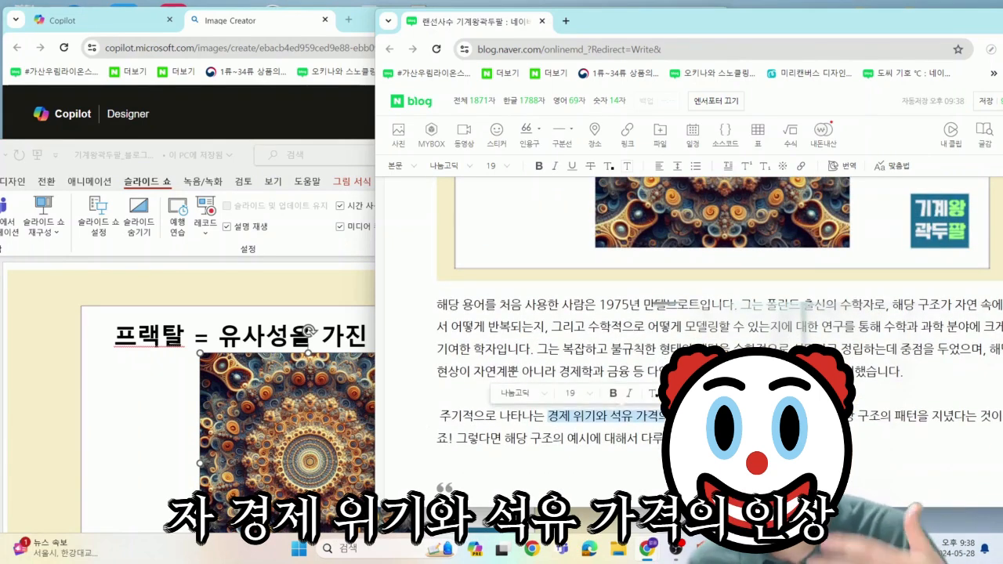
key("alt+Tab")
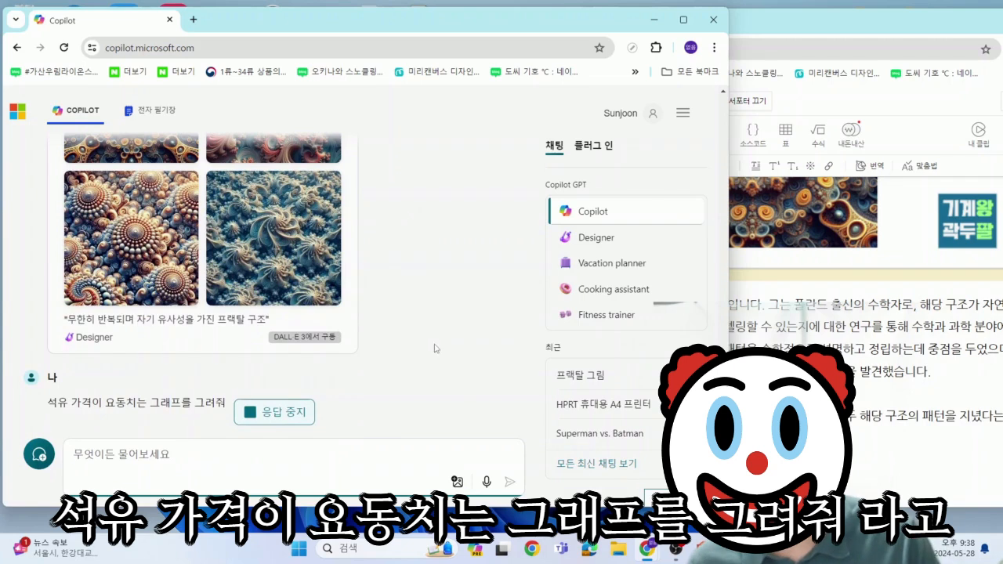
left_click(967, 446)
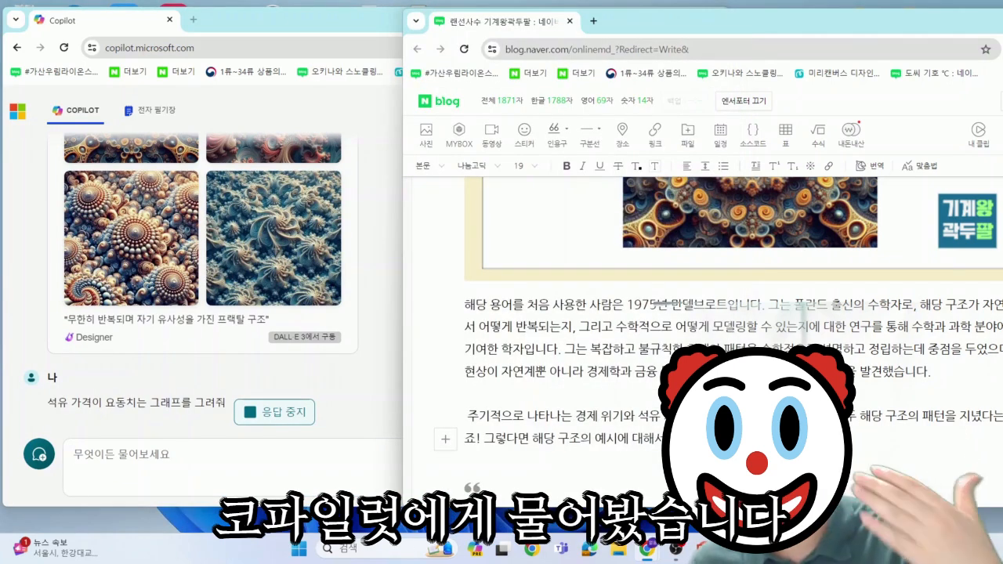
Open Copilot's generated oil-price graphs and capture the dark blue graph image as a screenshot.
left_click(464, 394)
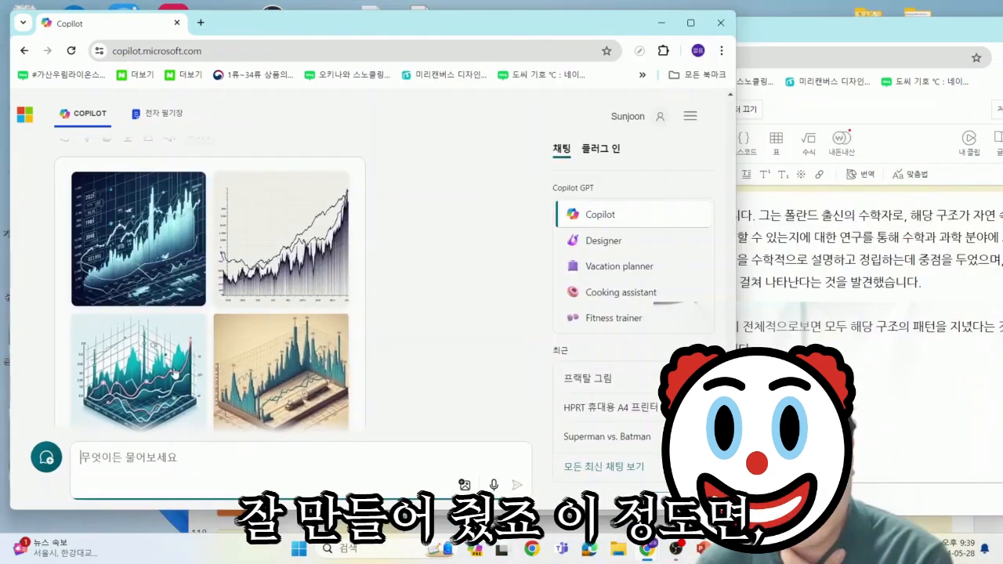
left_click(224, 365)
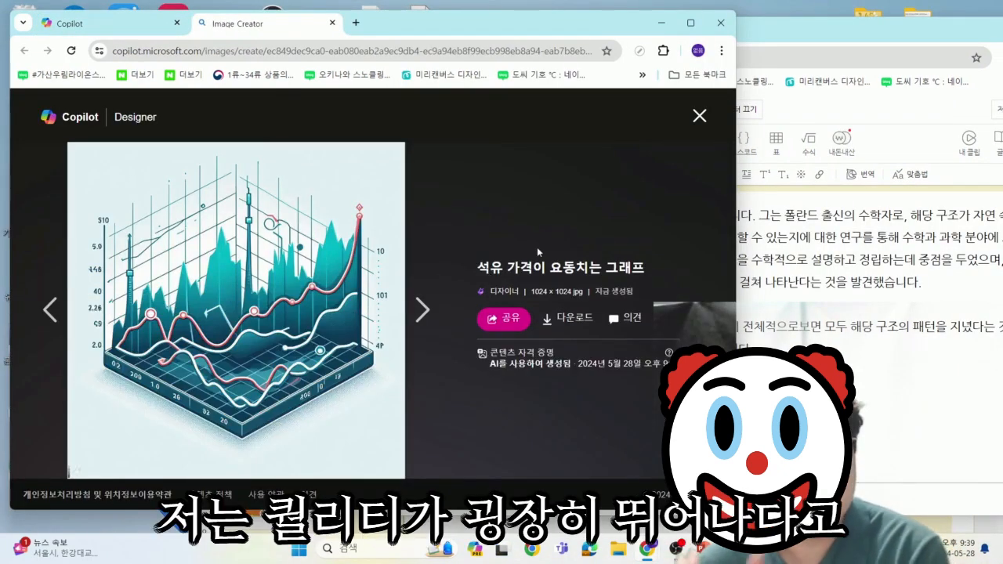
left_click(333, 25)
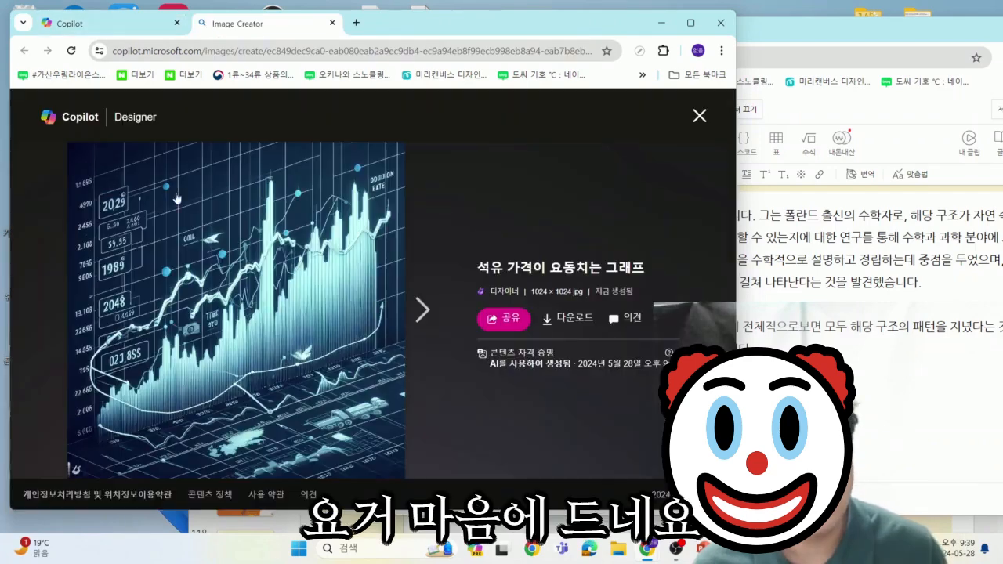
key("super+shift+s")
left_click_drag(71, 163, 395, 467)
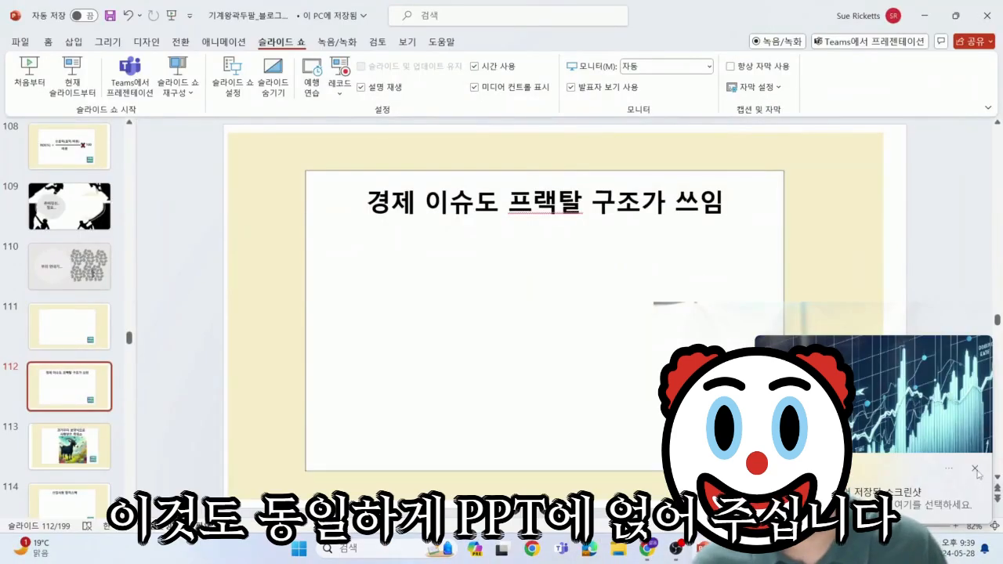
Paste the captured graph onto PowerPoint slide 112 below the title "경제 이슈도 프랙탈 구조가 쓰임".
left_click(975, 469)
left_click(519, 249)
key("ctrl+v")
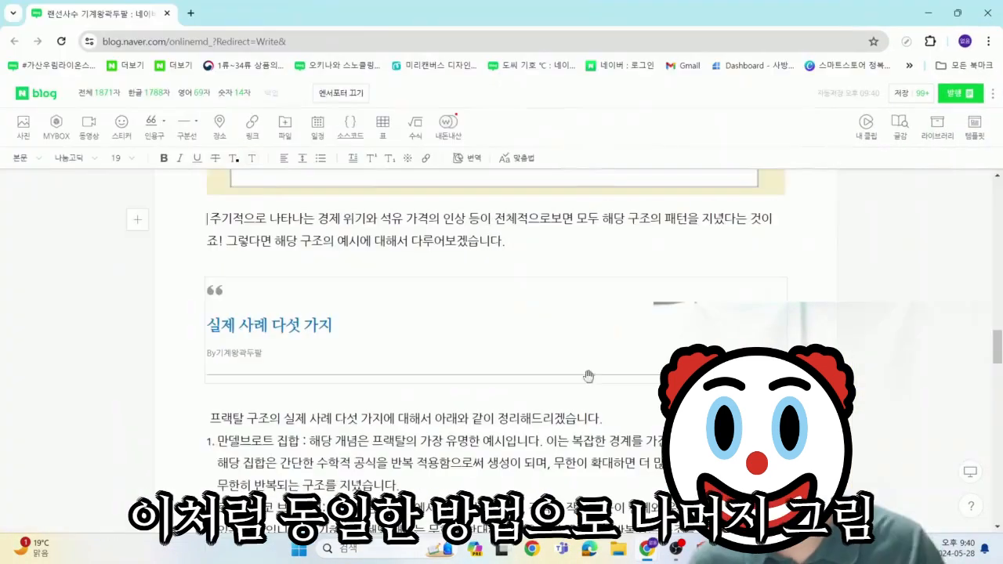
Go through the blog post's remaining sections and select the term 로마네스코 브로콜리 in the 실제 사례 다섯 가지 list.
scroll(644, 377, "down", 5)
scroll(644, 377, "down", 10)
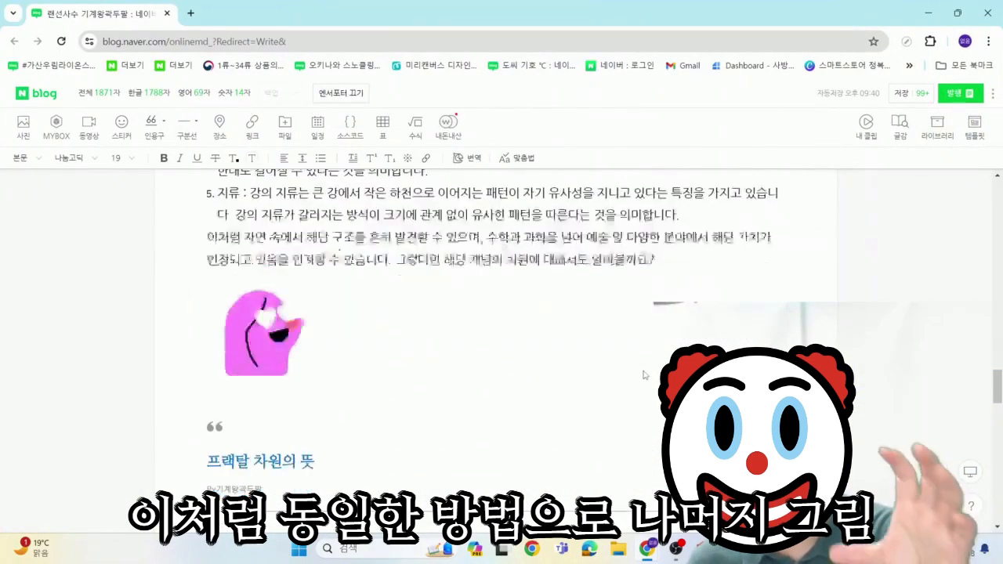
scroll(644, 377, "down", 5)
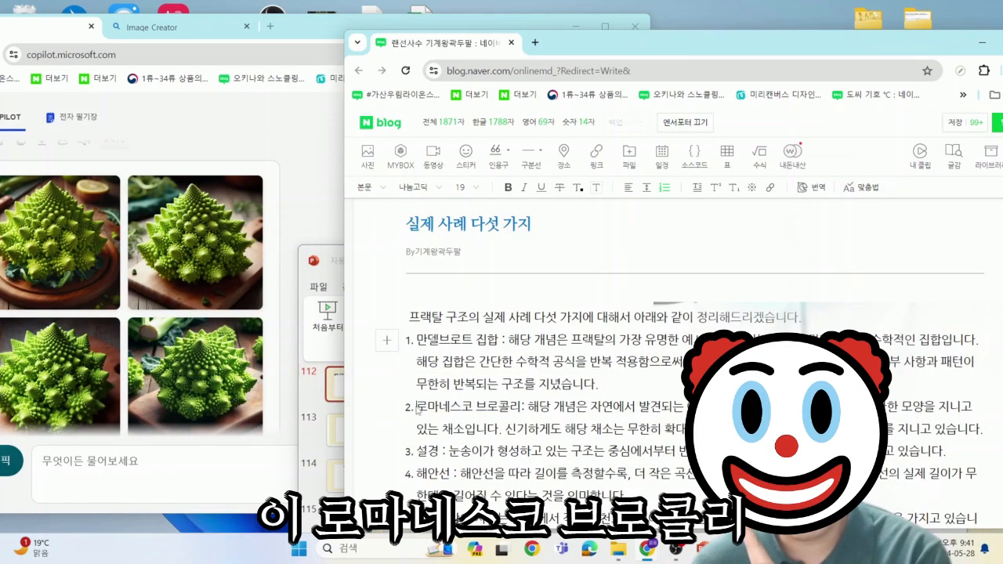
left_click_drag(417, 407, 491, 409)
left_click(680, 423)
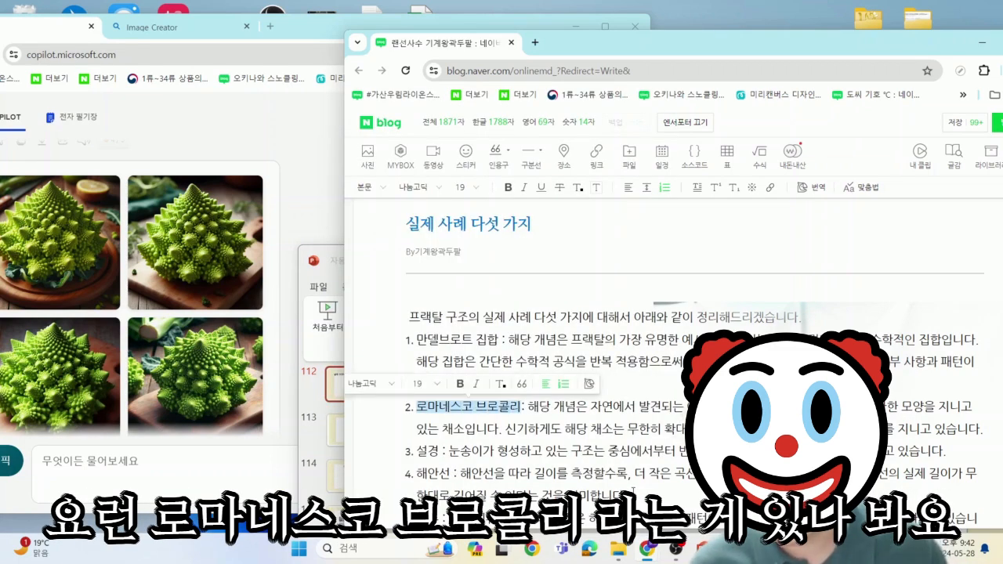
left_click(483, 429)
left_click_drag(415, 406, 511, 409)
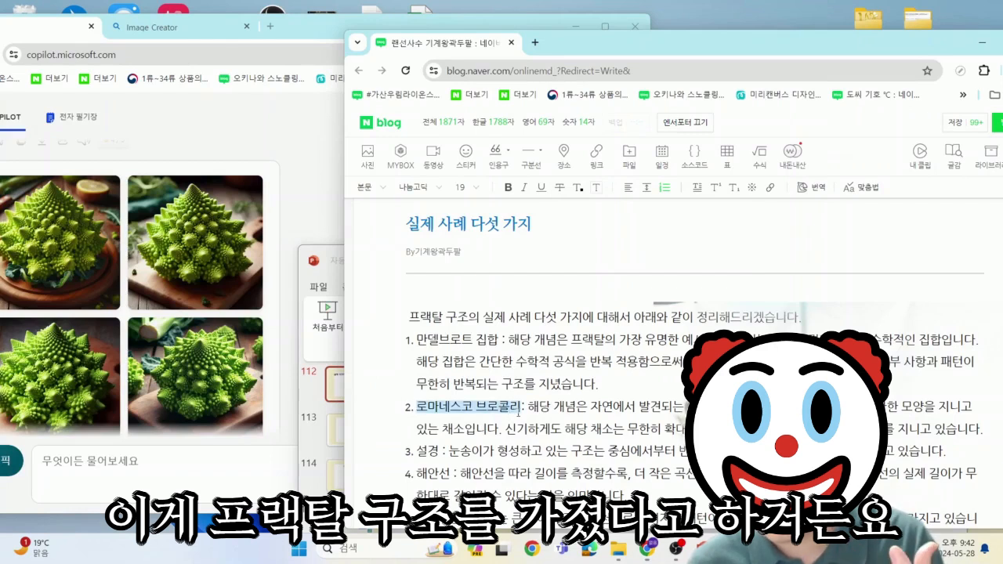
Search Naver images for 로마네스코 브로콜리 in a separate browser window and browse the real photos.
right_click(646, 548)
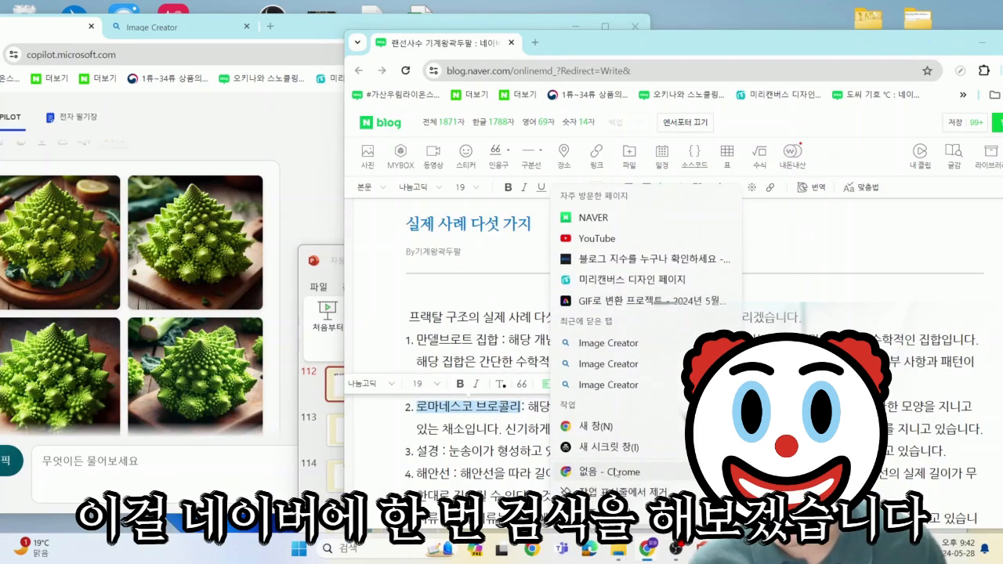
left_click(614, 473)
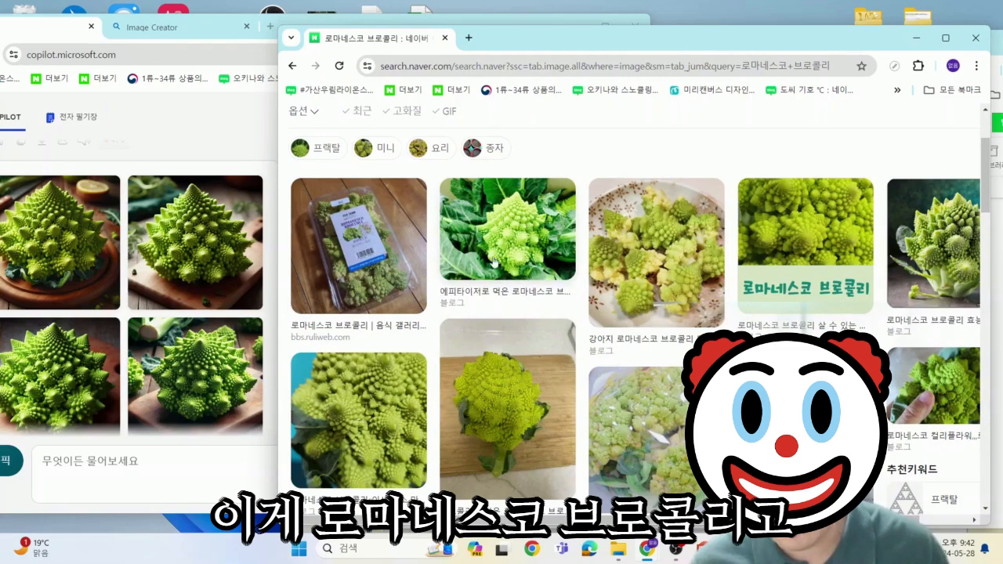
scroll(610, 310, "down", 3)
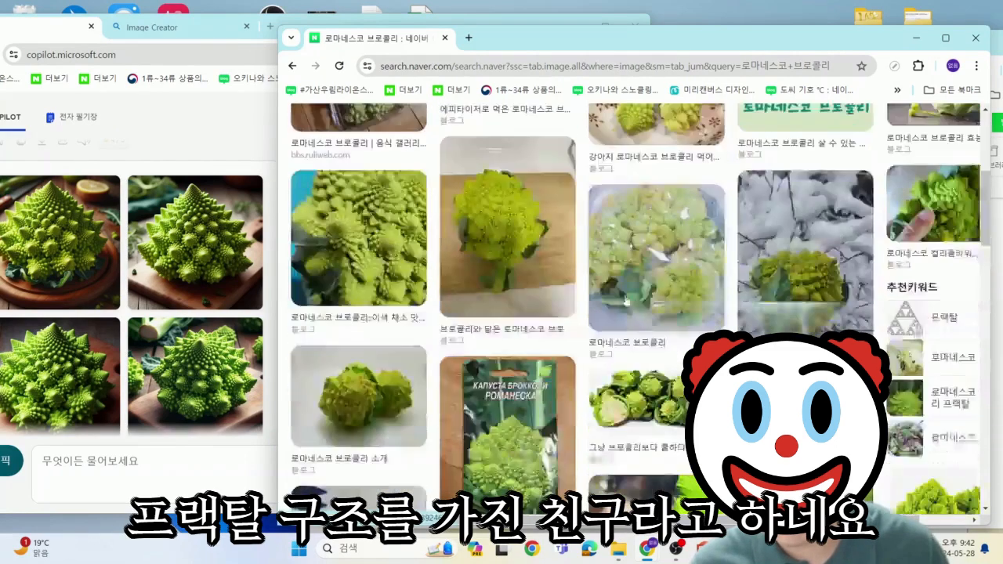
scroll(610, 310, "up", 2)
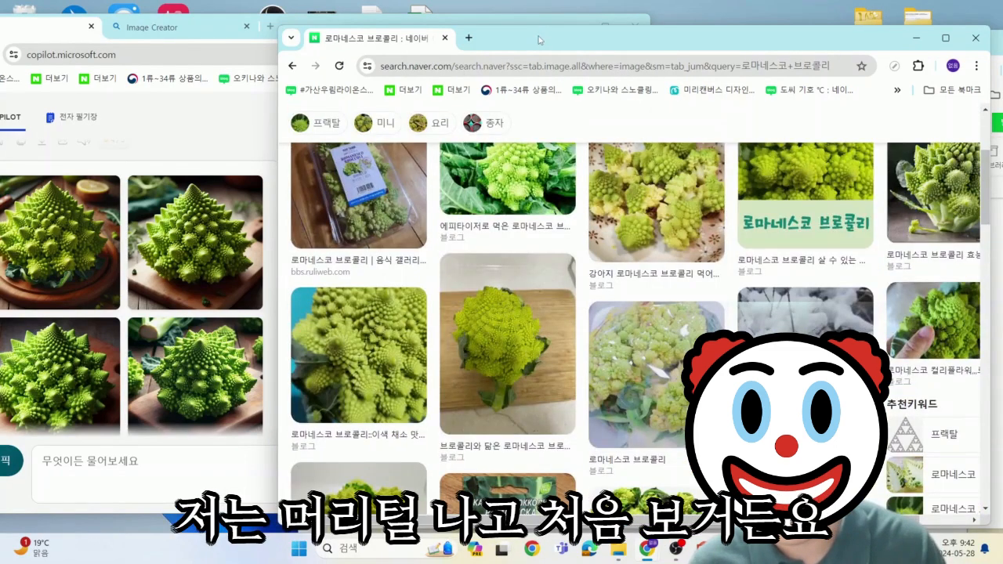
Compare Copilot's pictures for "로마네스코 브로콜리를 그려줘" with the Naver photos, opening the first generated image at full size.
left_click_drag(539, 37, 581, 25)
left_click_drag(303, 36, 395, 37)
scroll(358, 271, "up", 1)
scroll(358, 271, "up", 2)
scroll(110, 267, "up", 1)
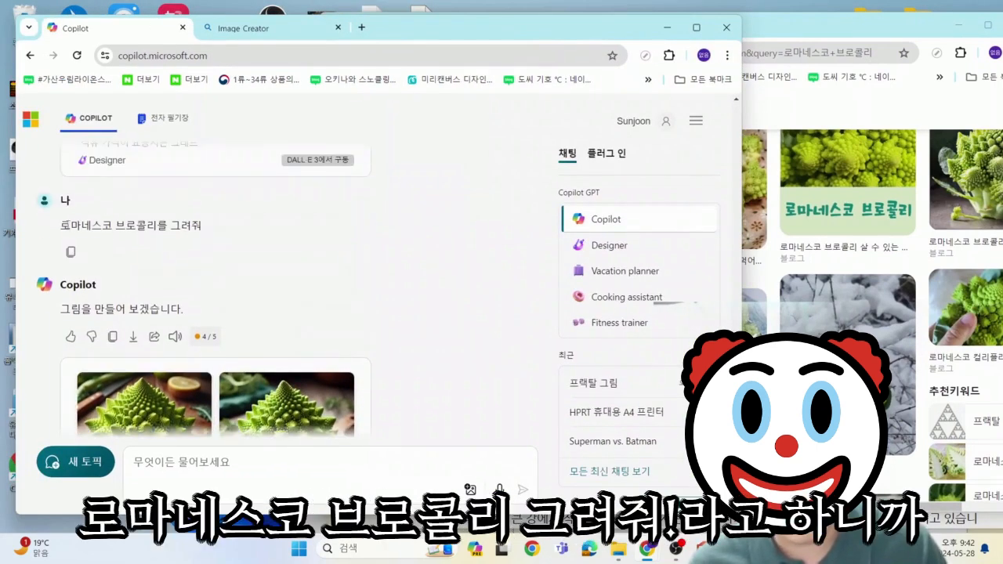
left_click_drag(112, 225, 235, 231)
scroll(405, 312, "down", 3)
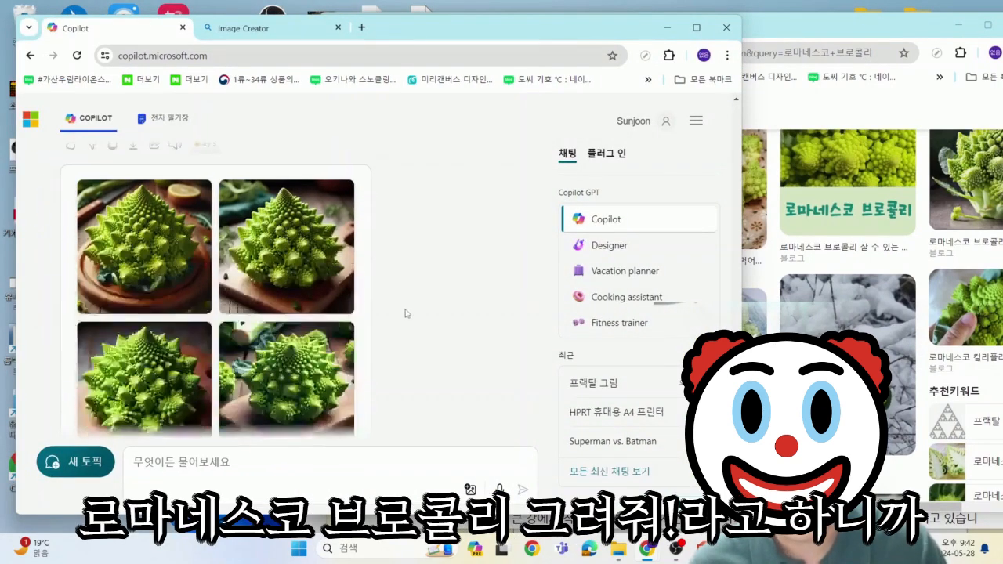
left_click(752, 250)
scroll(732, 270, "up", 5)
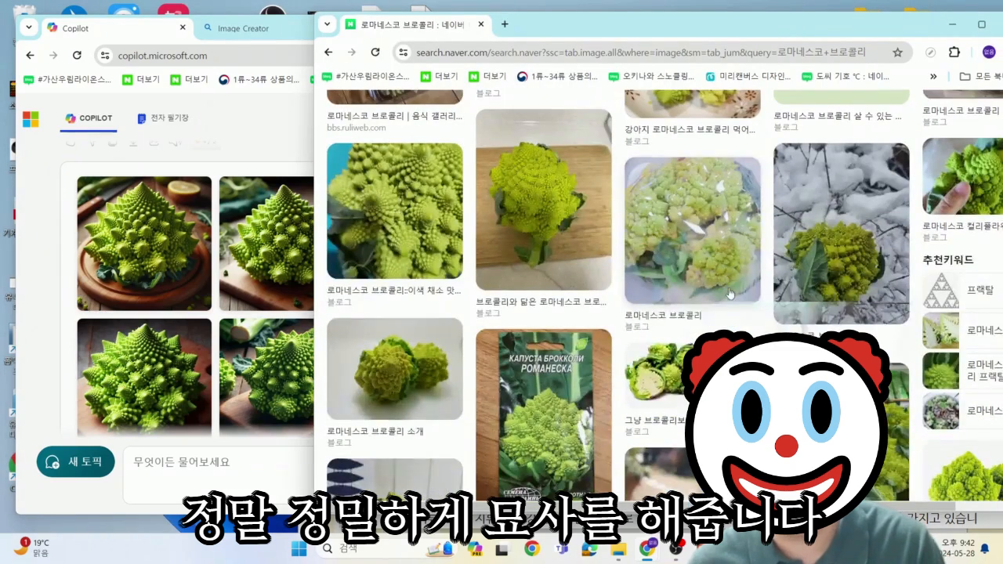
left_click(142, 246)
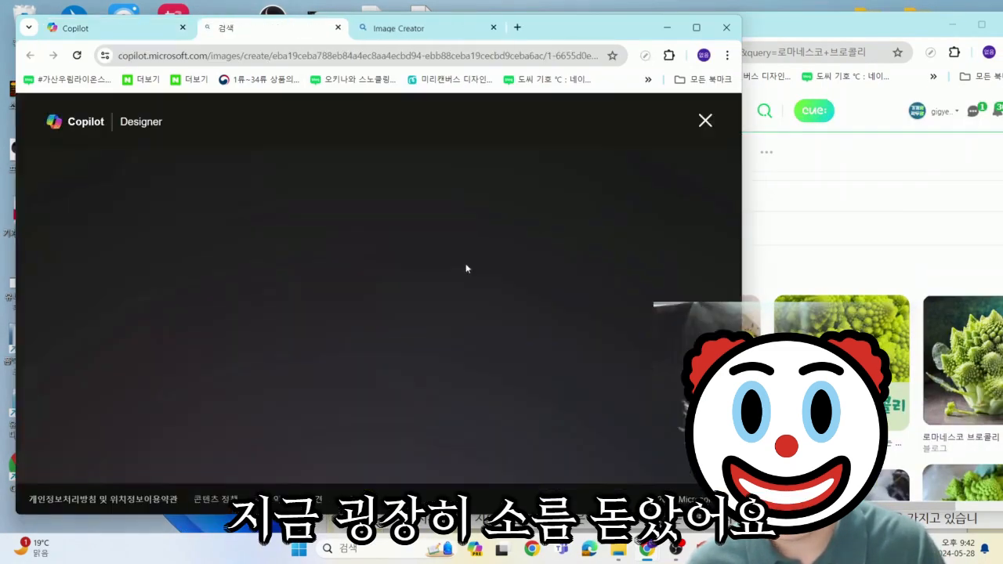
left_click(890, 238)
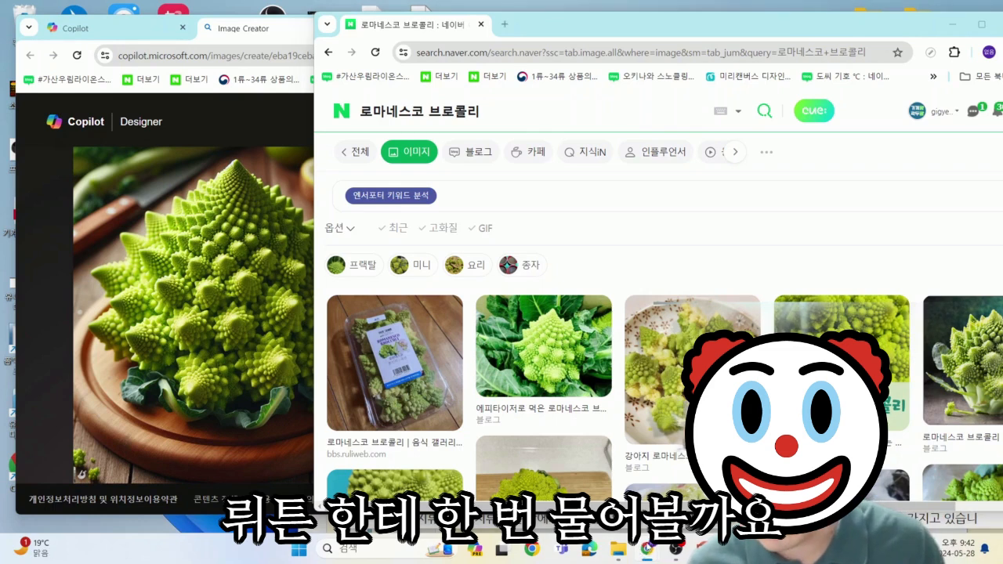
Ask wrtn "로마네스코 브로콜리를 그려줘" and compare its enlarged picture with the Copilot image and the Naver photos.
right_click(649, 547)
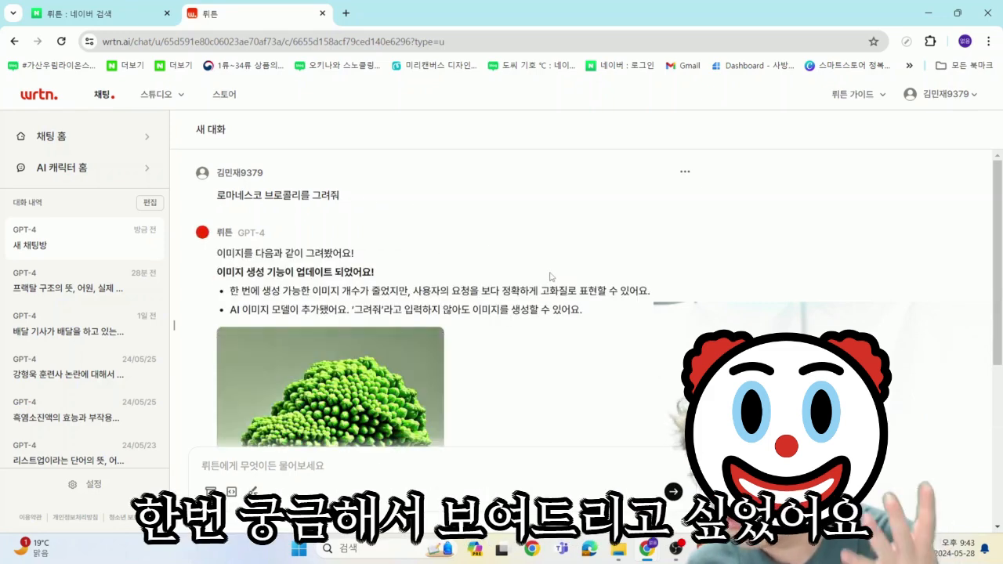
scroll(541, 280, "down", 2)
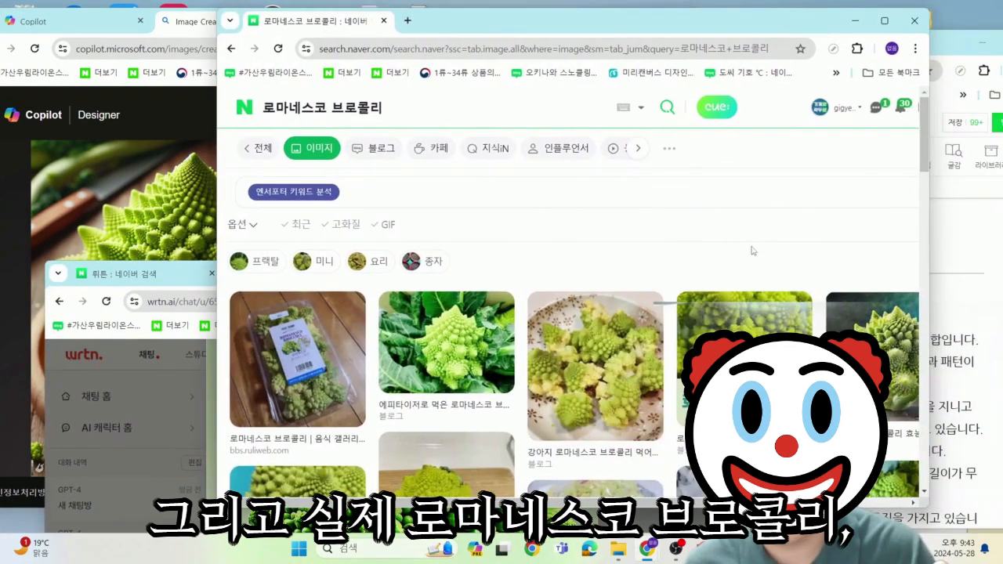
scroll(752, 248, "down", 1)
left_click_drag(550, 30, 593, 27)
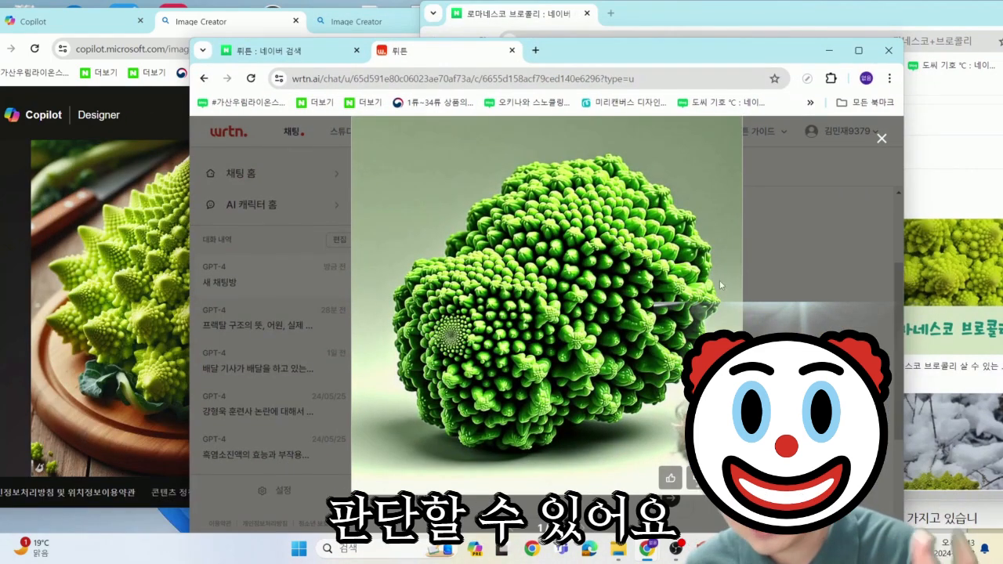
left_click(829, 50)
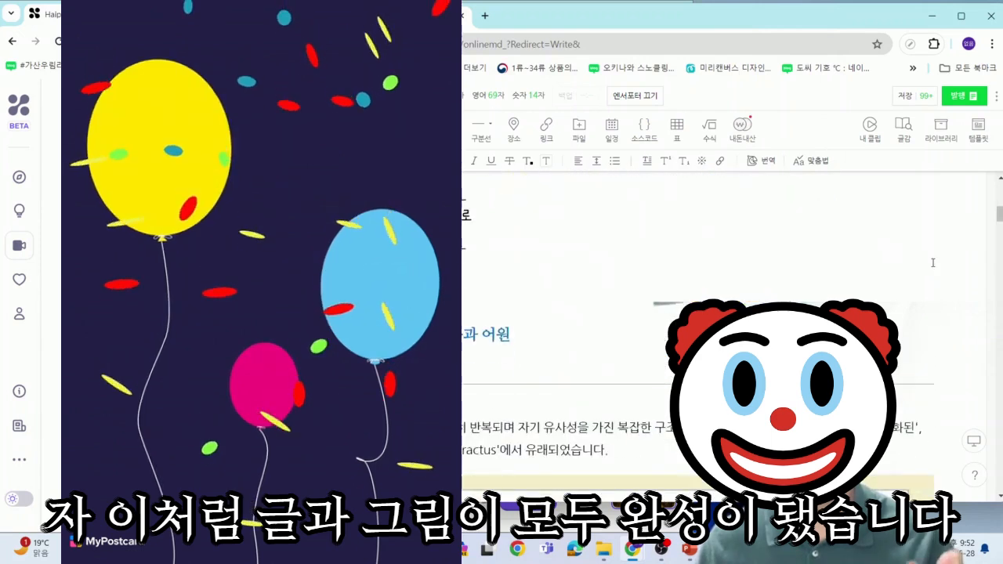
Look over the finished blog post's text and pictures around the thumbnail and the first quotation heading.
scroll(932, 262, "down", 4)
scroll(976, 262, "up", 4)
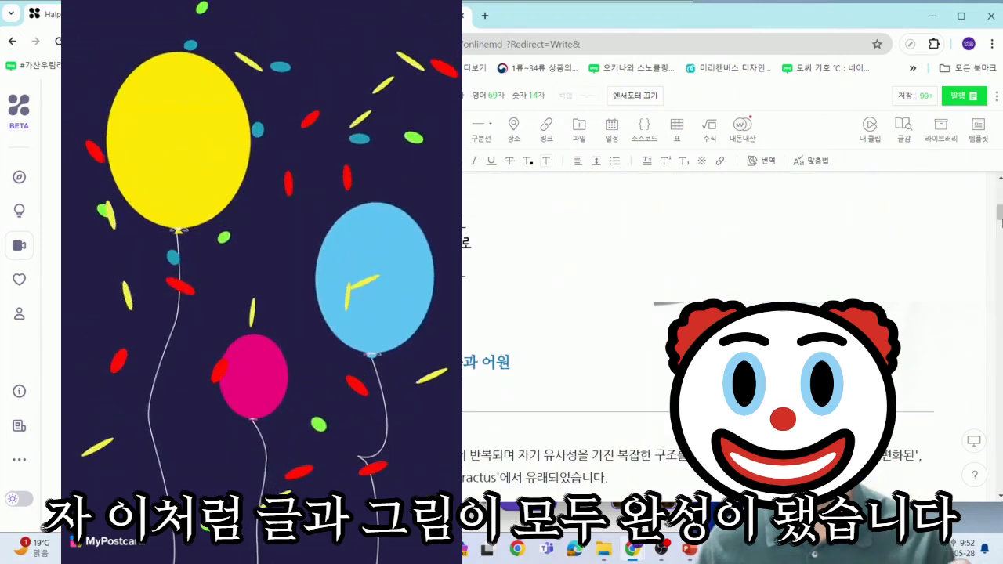
scroll(999, 249, "down", 4)
scroll(999, 249, "down", 5)
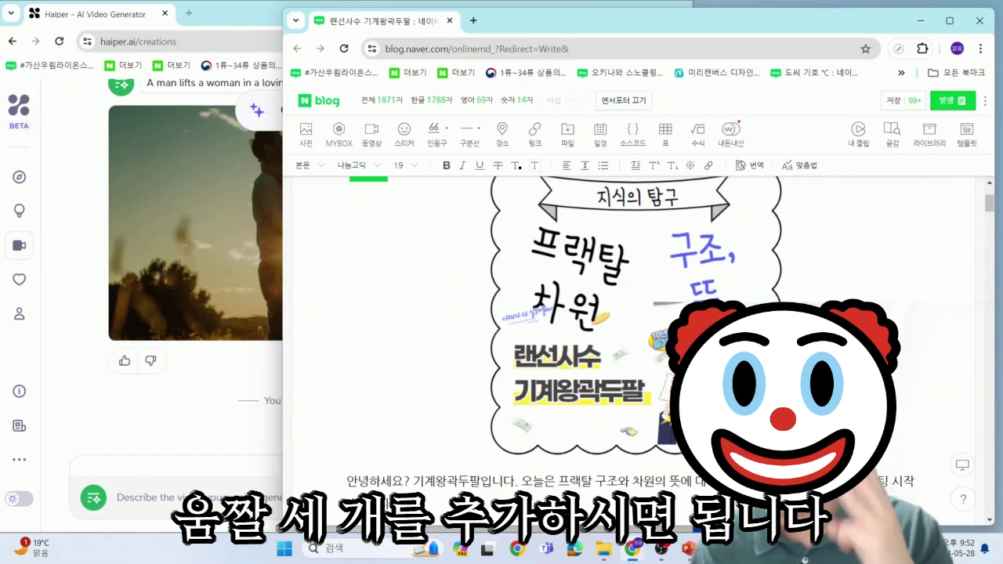
scroll(627, 352, "down", 1)
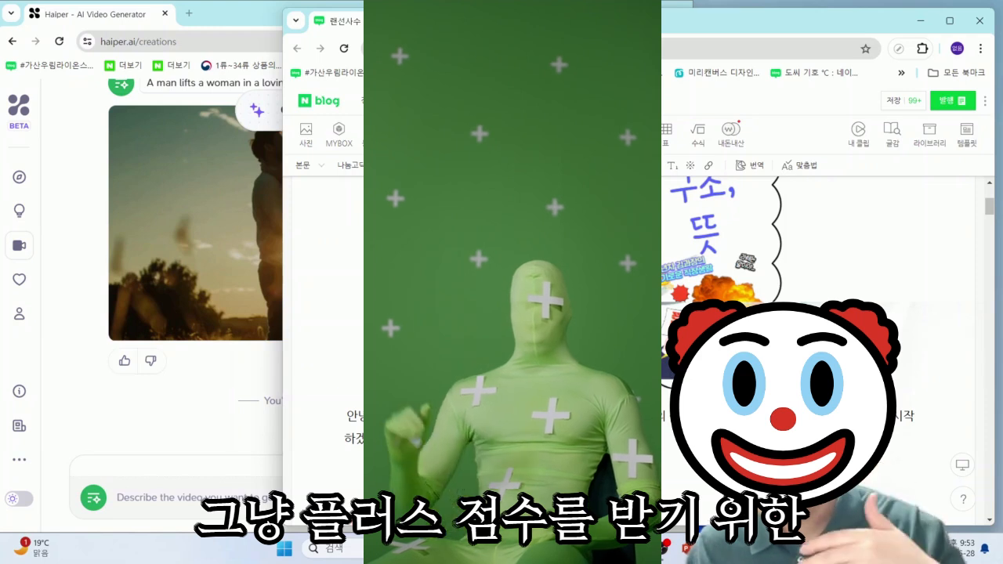
Switch to oCam and move its recording frame onto the Naver blog post, keeping the oCam window beside it.
left_click(665, 548)
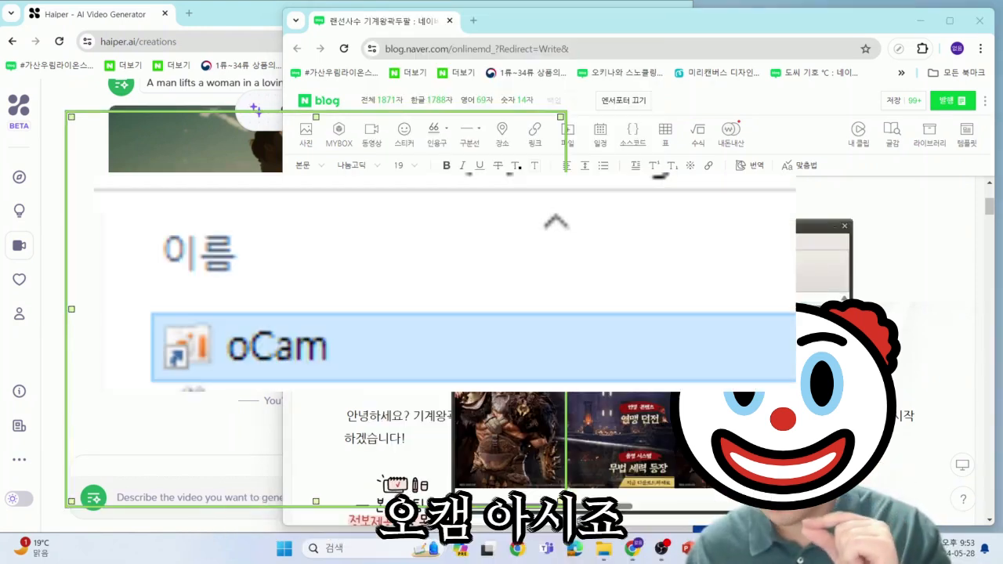
left_click_drag(702, 225, 194, 251)
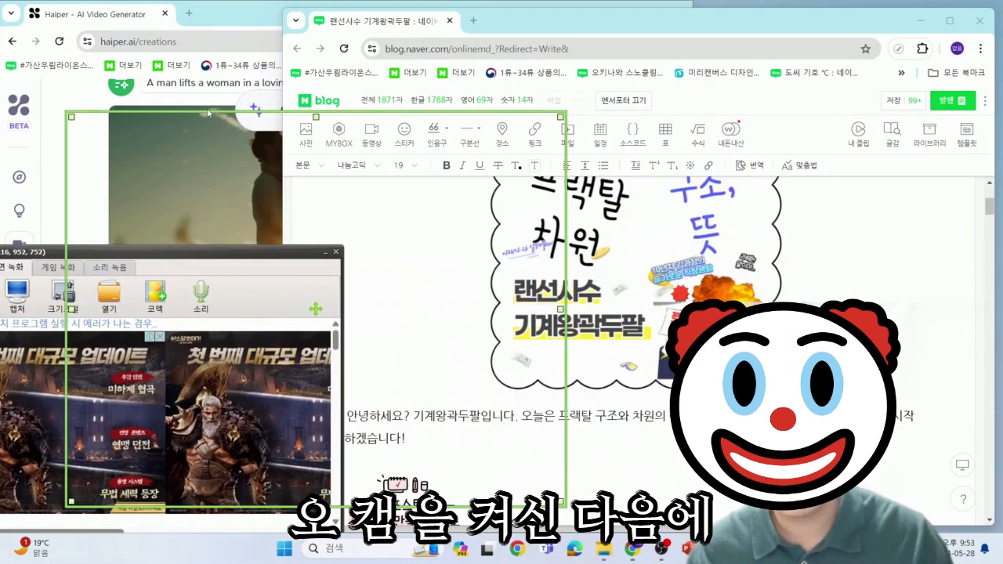
left_click_drag(208, 112, 493, 88)
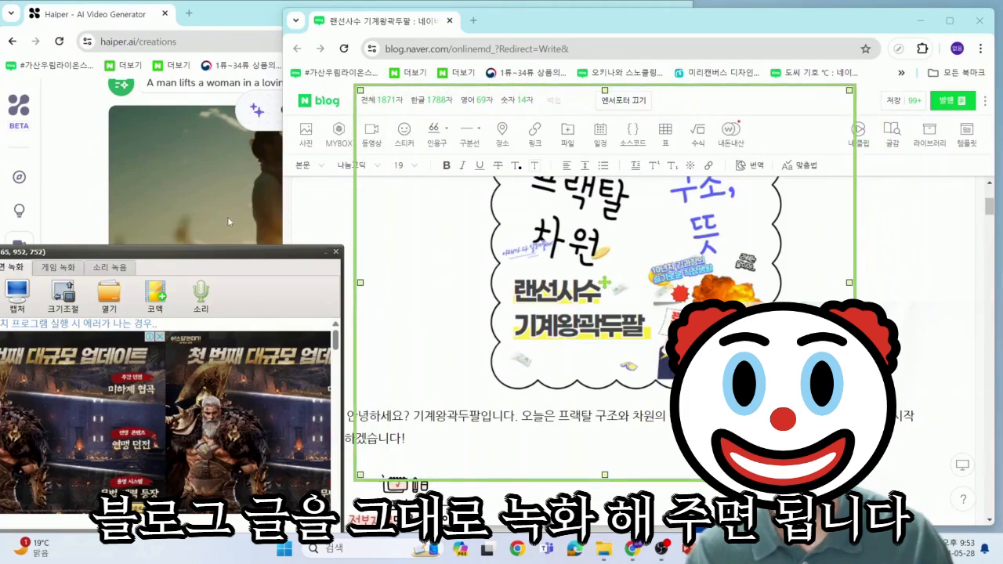
left_click_drag(241, 255, 282, 164)
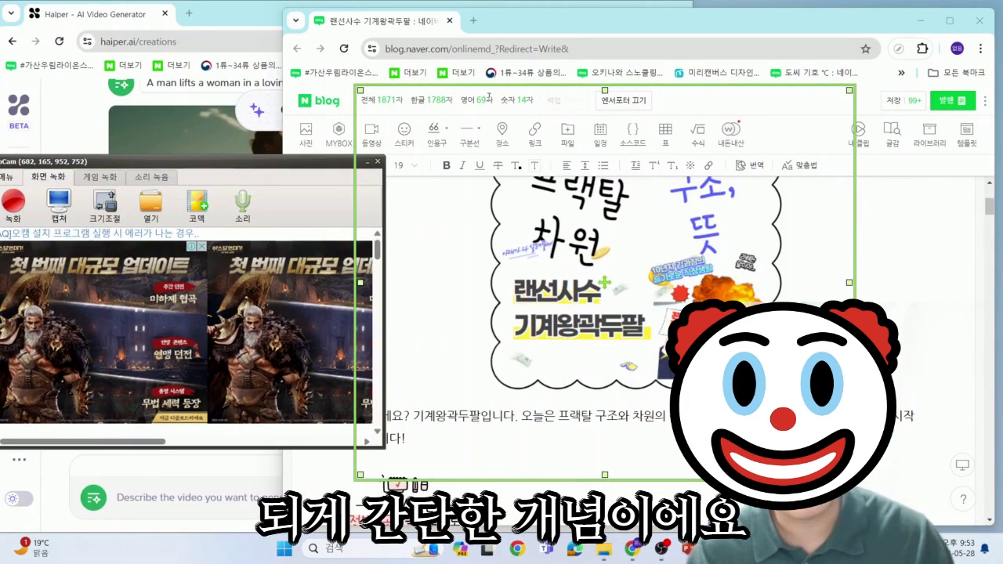
Resize oCam's recording frame to cover only the post's content area across its full width, with the oCam window clear of it.
left_click_drag(201, 167, 130, 166)
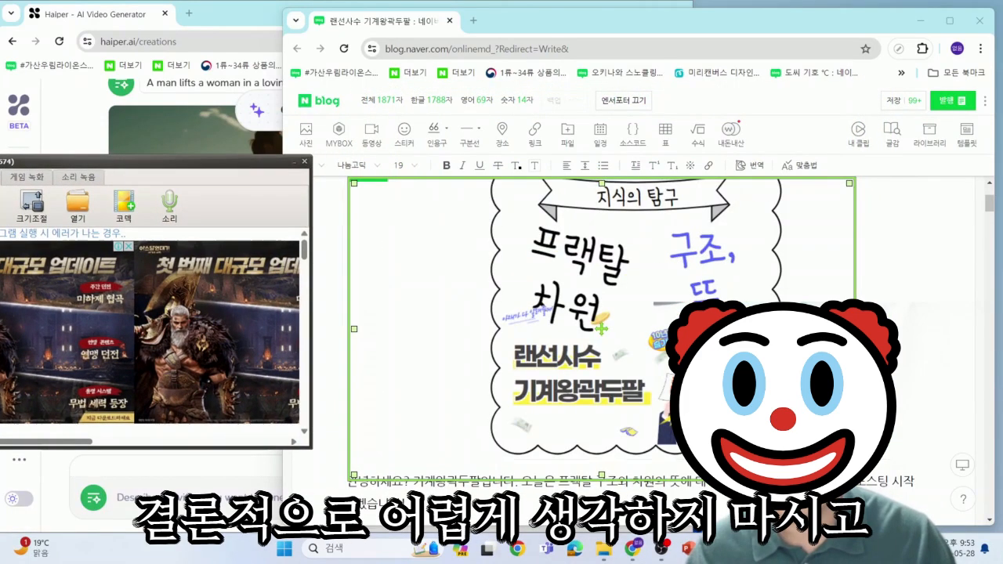
left_click_drag(852, 329, 937, 341)
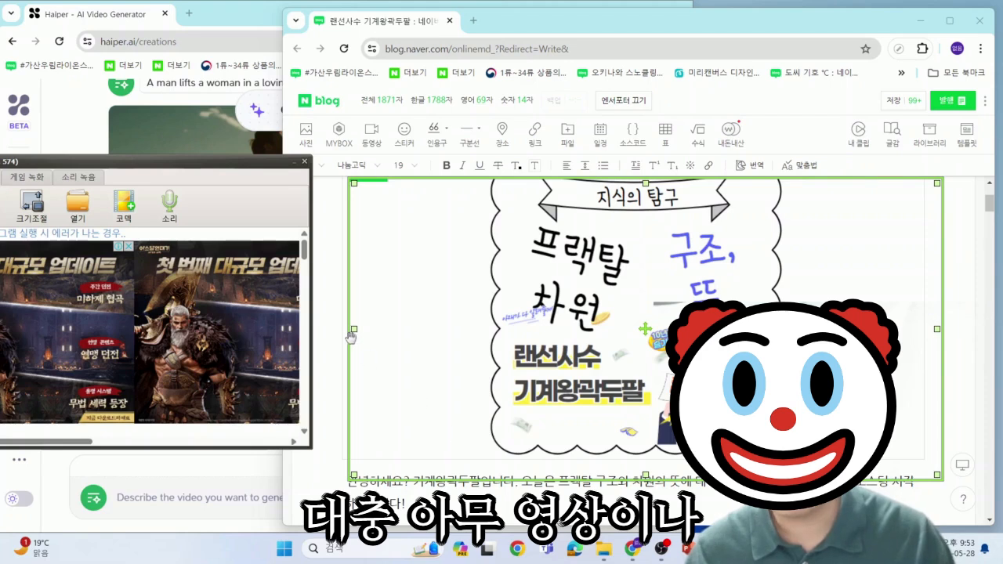
left_click_drag(354, 329, 346, 329)
left_click_drag(134, 165, 248, 58)
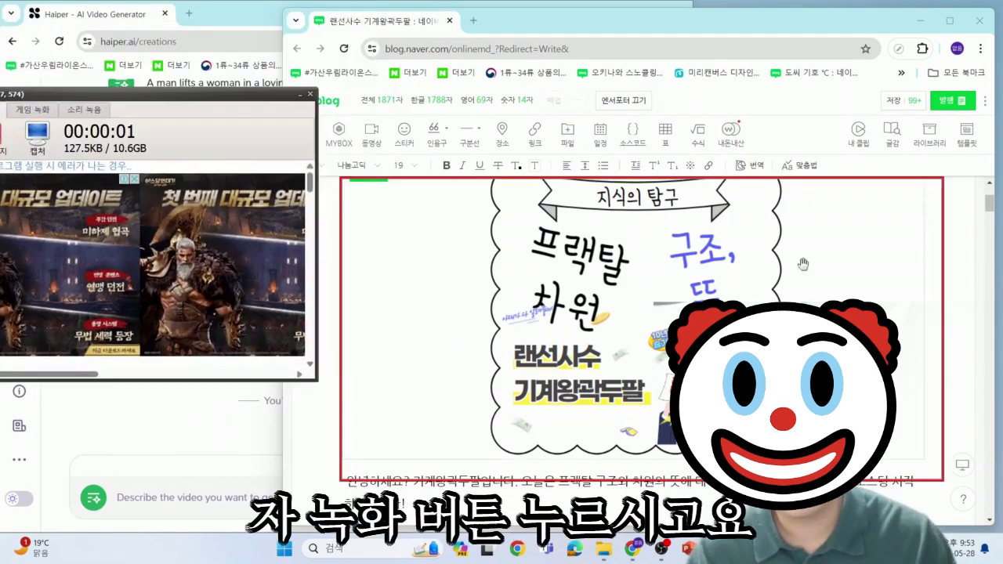
Record the blog post while moving steadily down to its end, stop the oCam recording and open the output folder.
scroll(803, 264, "down", 1)
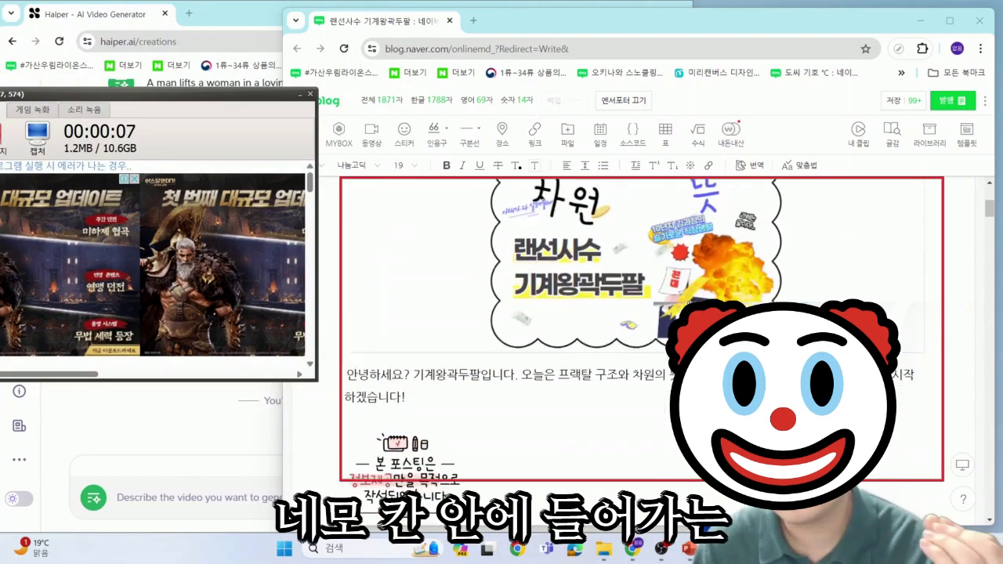
scroll(640, 329, "down", 6)
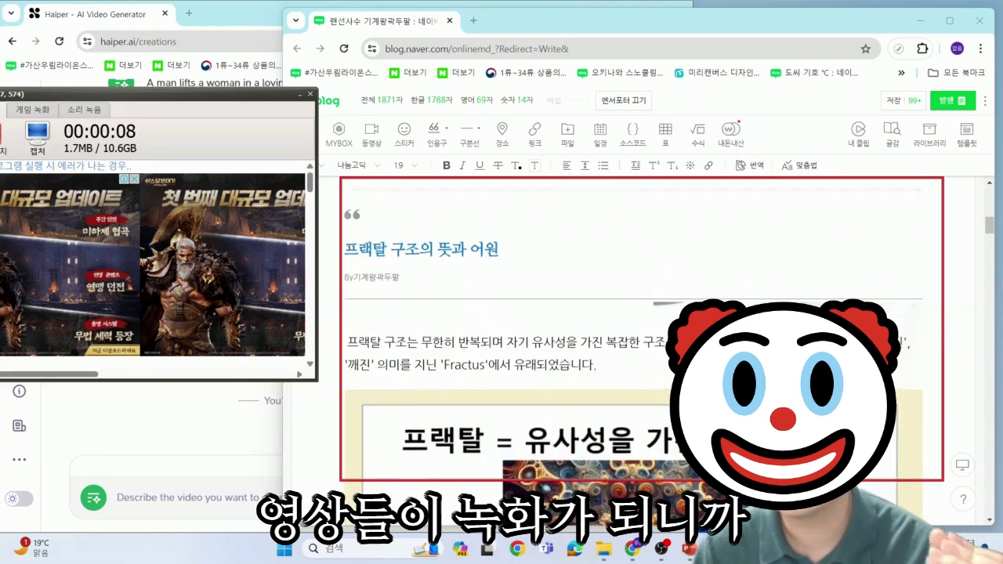
scroll(641, 329, "down", 20)
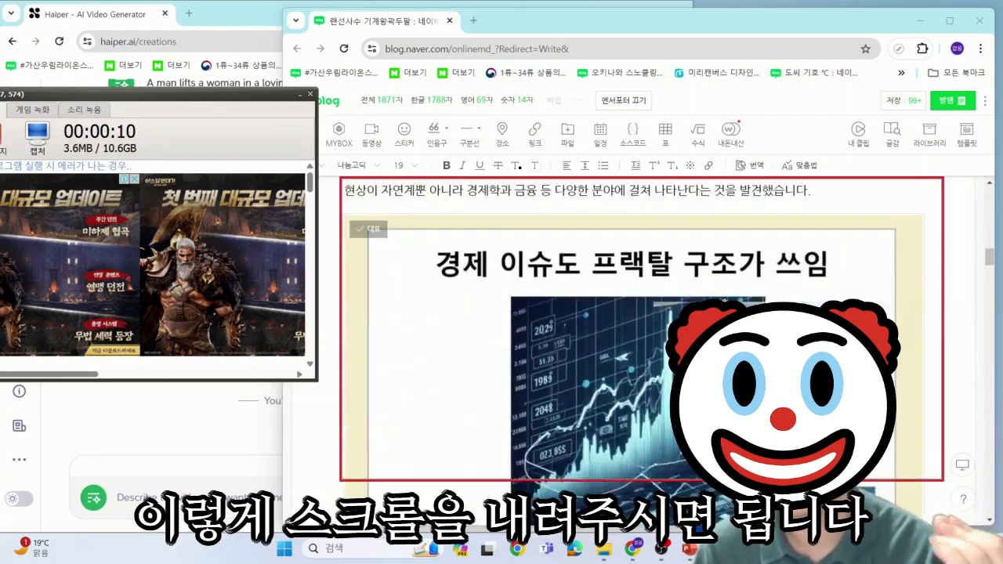
scroll(641, 329, "down", 15)
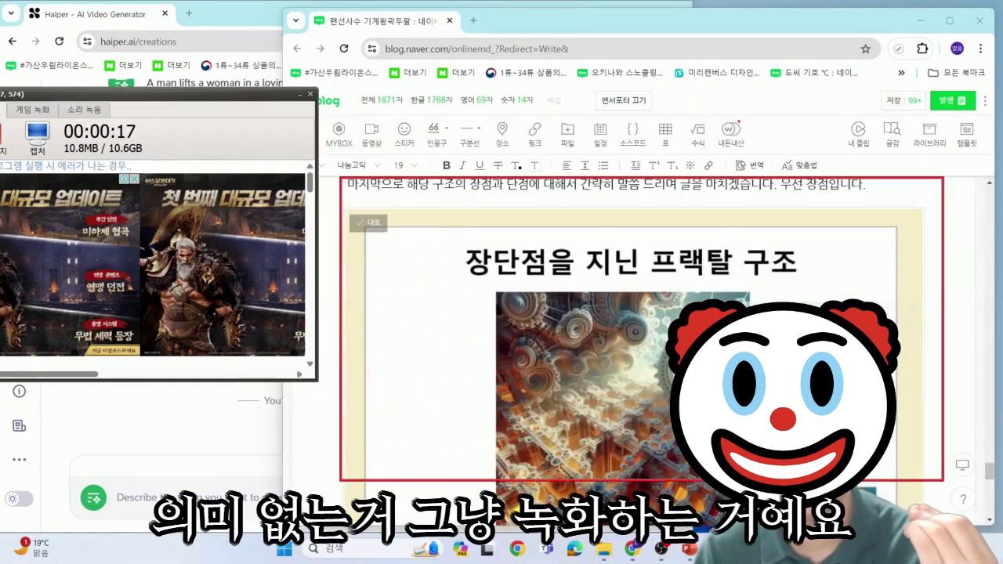
scroll(641, 329, "down", 10)
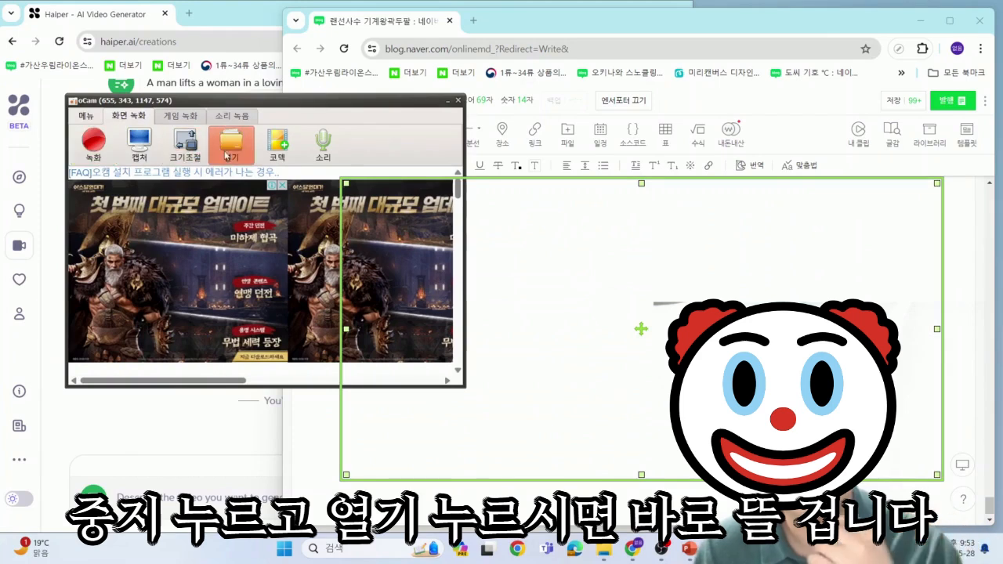
left_click(226, 155)
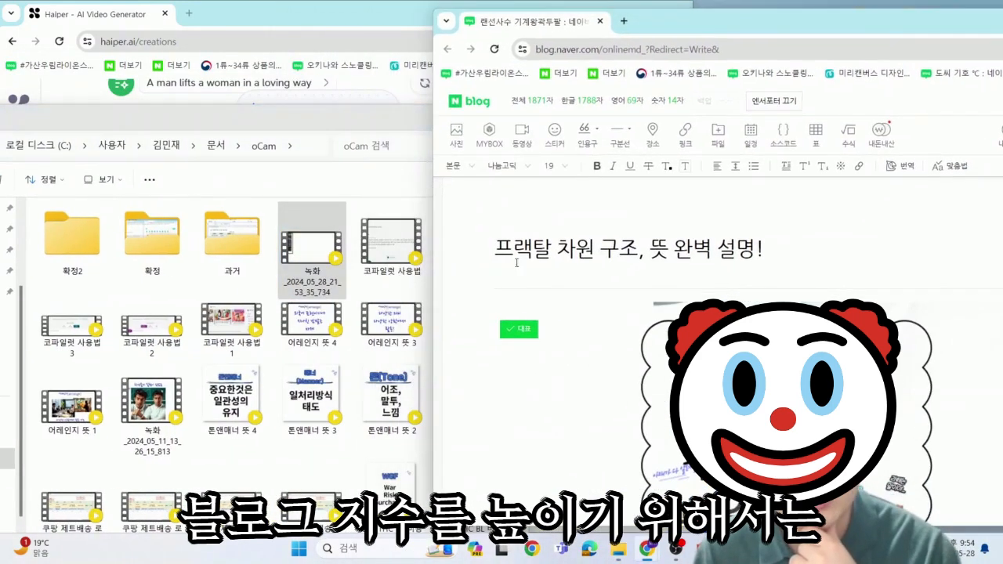
Examine the keyword in the post title and how posts for 톤앤매너 rank in the Naver search results.
left_click_drag(503, 250, 619, 251)
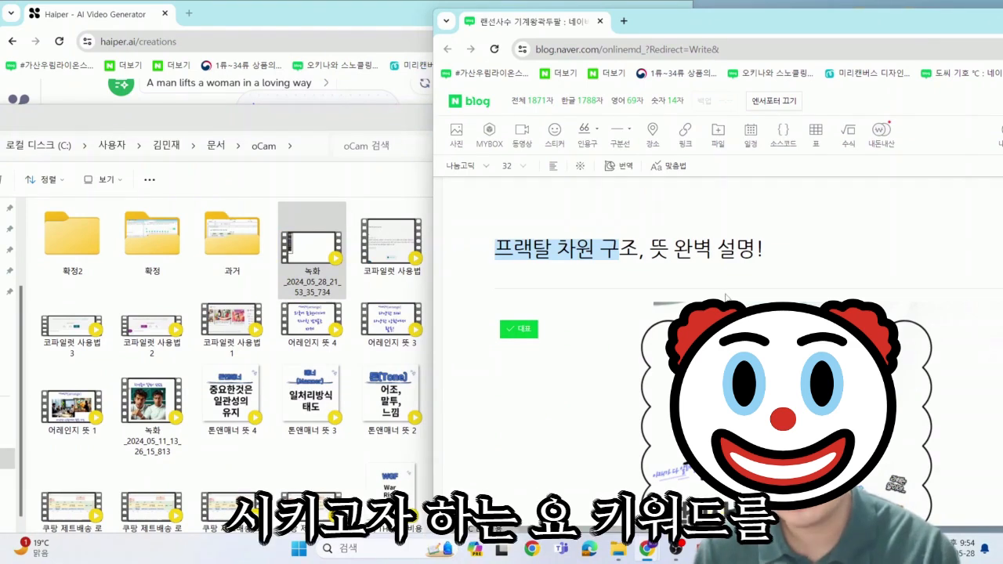
left_click(321, 257)
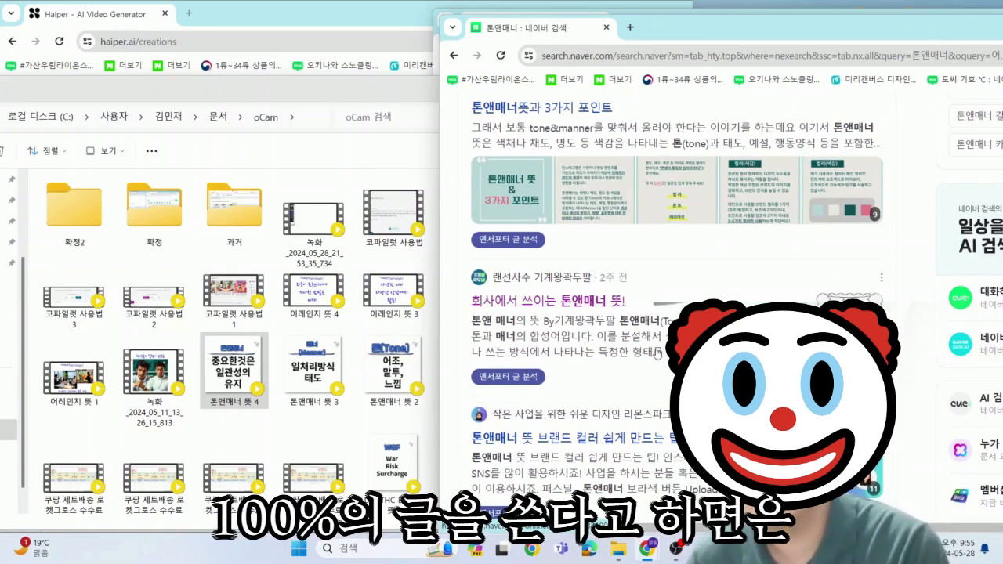
scroll(646, 337, "up", 3)
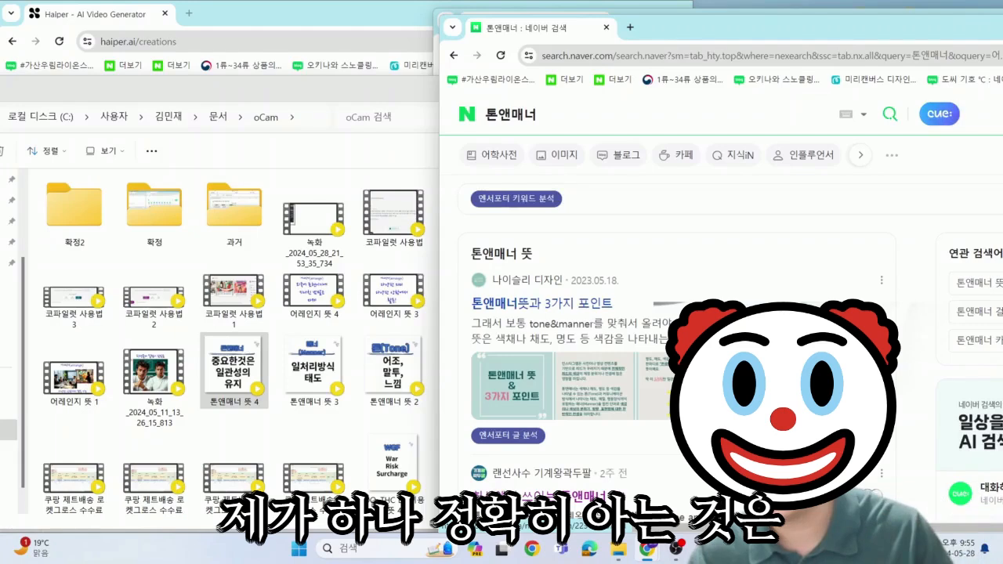
scroll(646, 328, "down", 2)
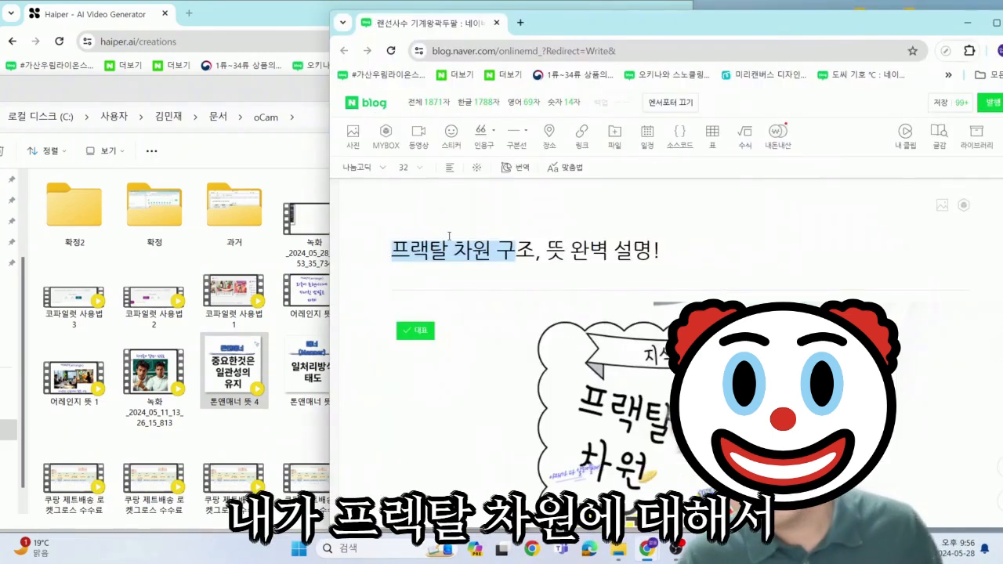
Search the maximized blog post for "프랙탈 차원" and step through the keyword's occurrences.
left_click(492, 253)
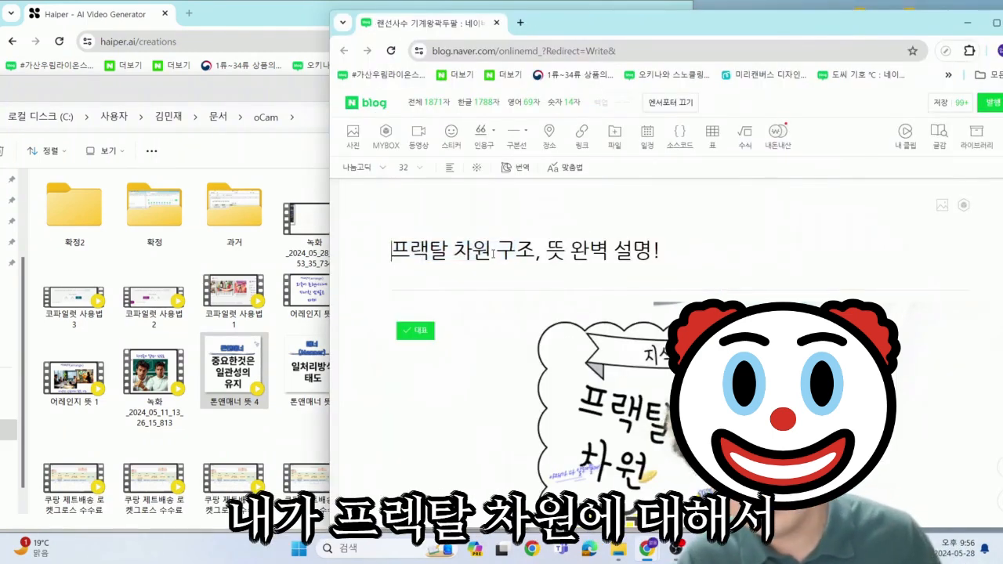
left_click_drag(493, 252, 369, 246)
left_click_drag(704, 29, 672, 1)
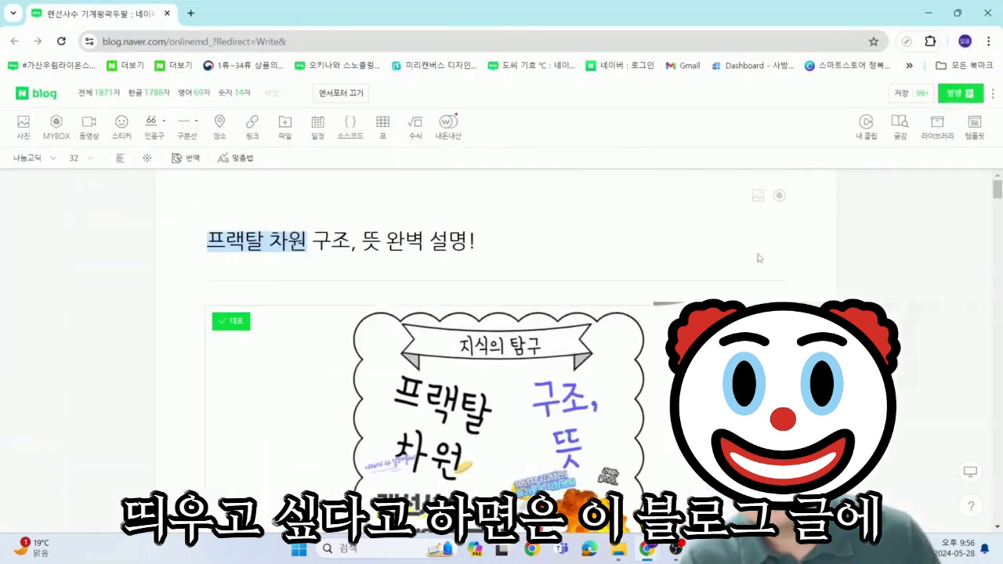
key("ctrl+f")
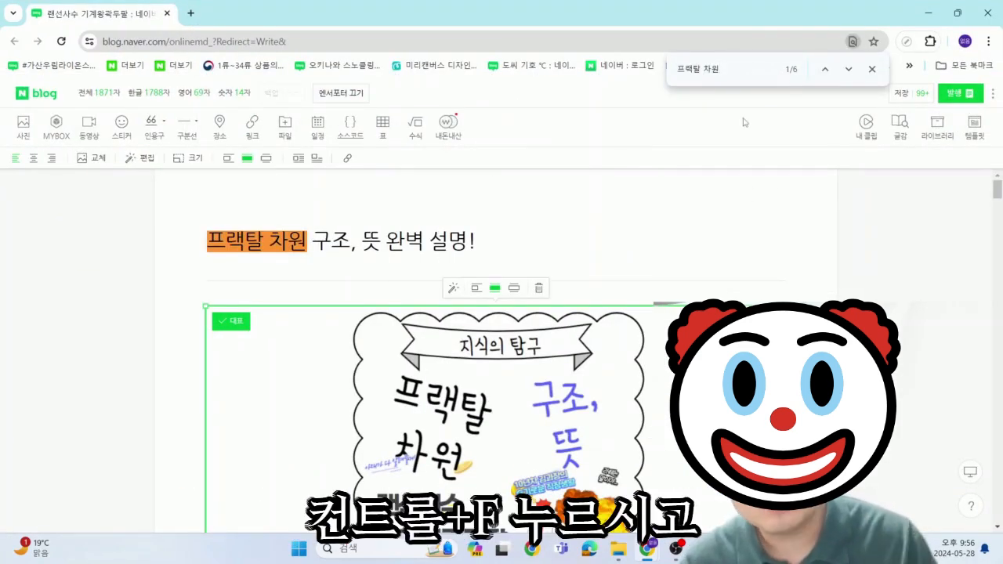
left_click(848, 70)
left_click(849, 70)
left_click(849, 70)
left_click(848, 70)
left_click(849, 70)
left_click(849, 70)
left_click(848, 70)
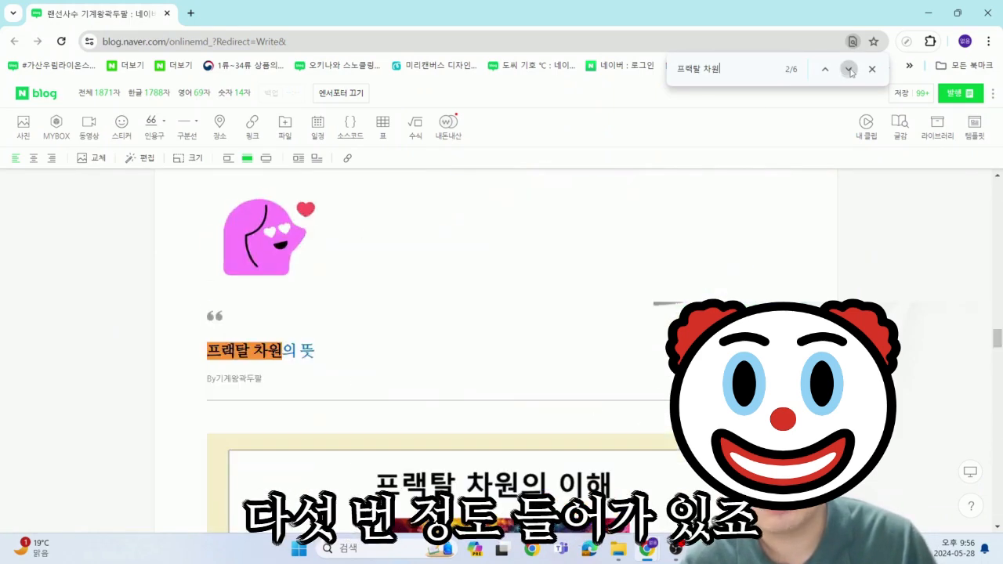
left_click(871, 70)
scroll(494, 313, "up", 10)
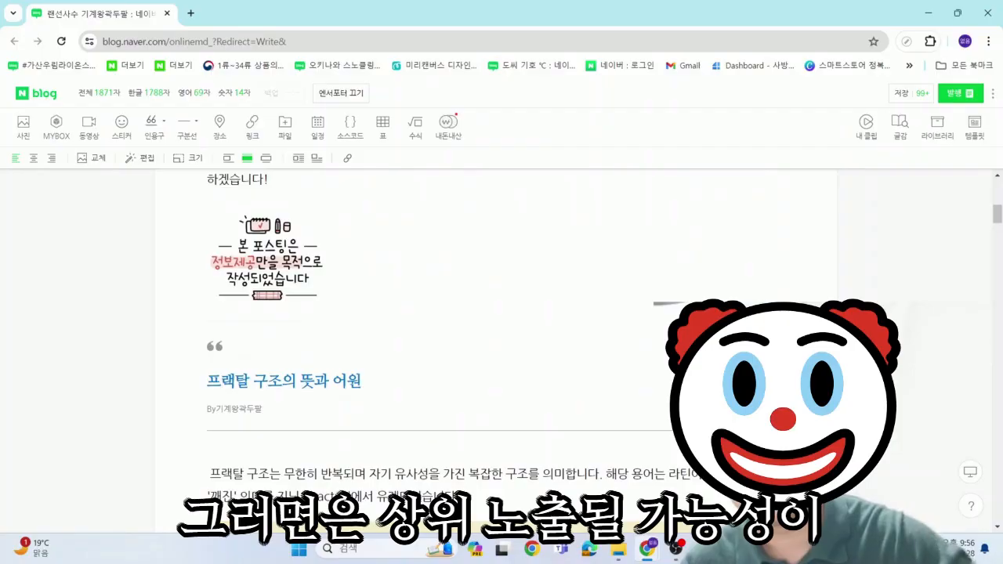
scroll(502, 353, "up", 3)
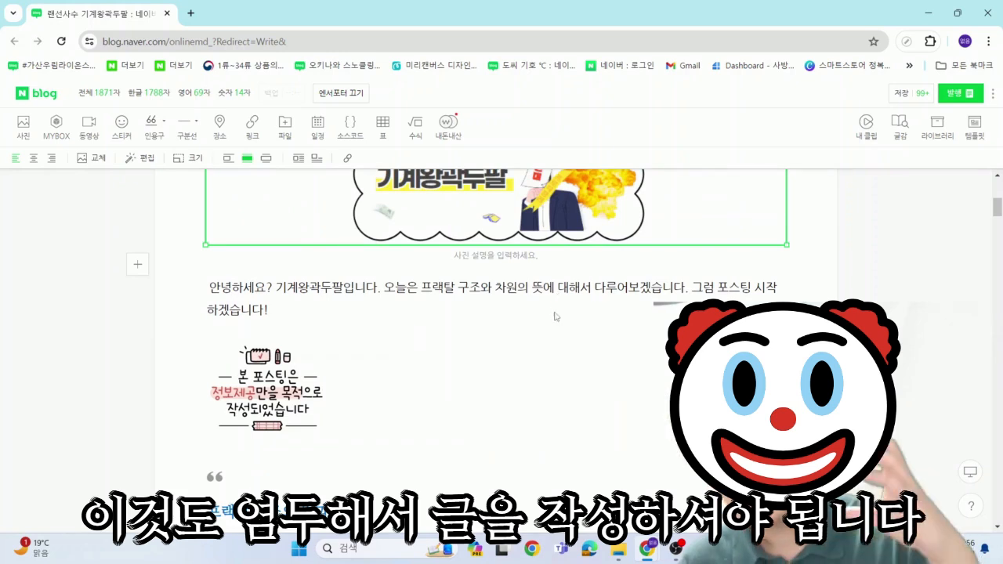
left_click(555, 311)
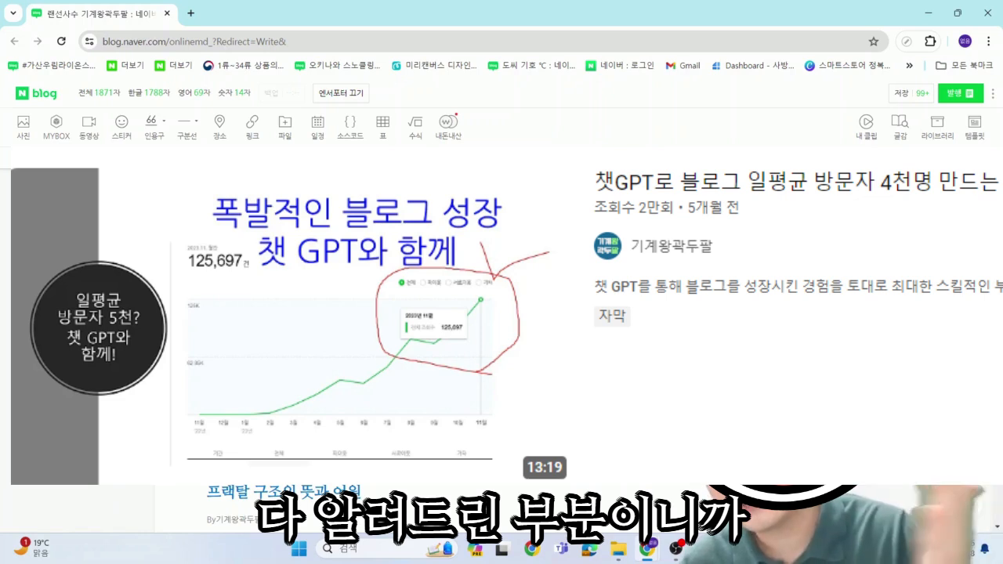
scroll(664, 317, "up", 2)
scroll(665, 317, "down", 15)
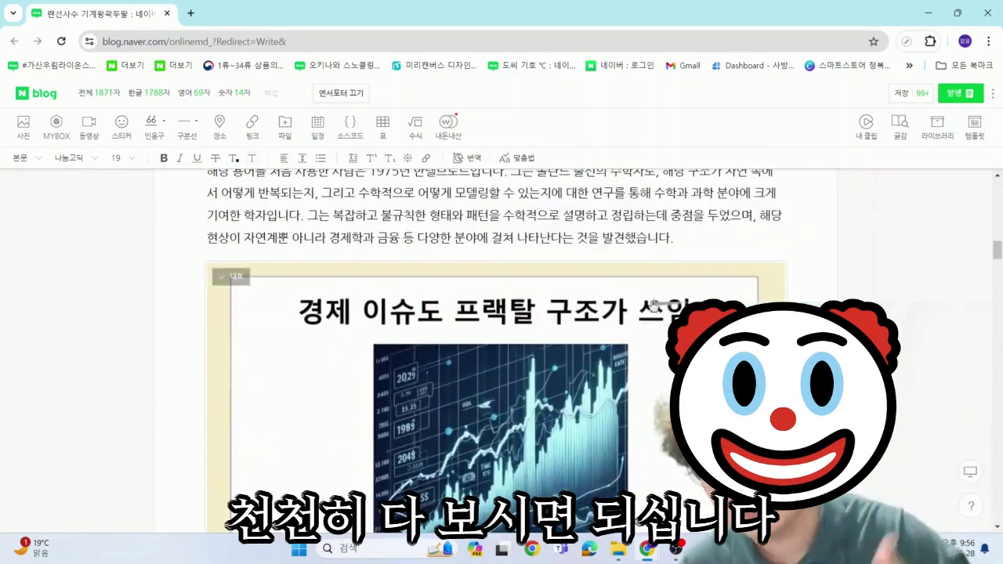
scroll(655, 311, "down", 4)
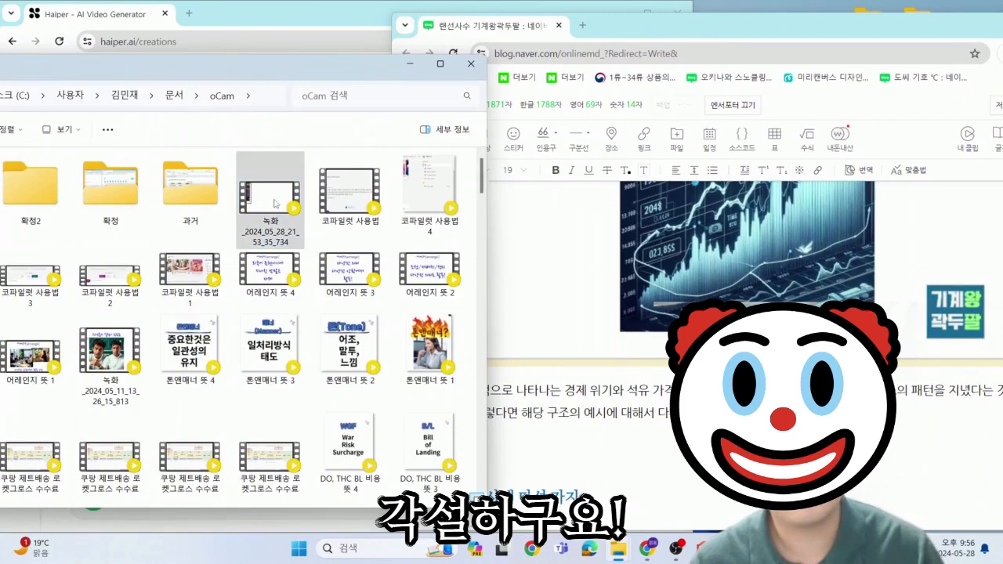
Rename the new oCam recording in the output folder as "프랙탈 구조 차원 뜻 1".
right_click(269, 206)
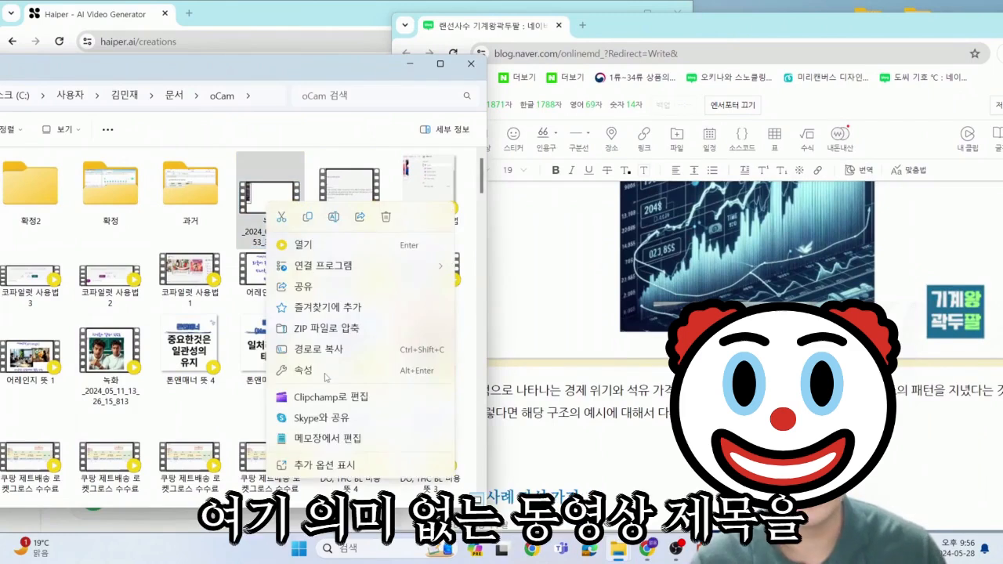
left_click(333, 216)
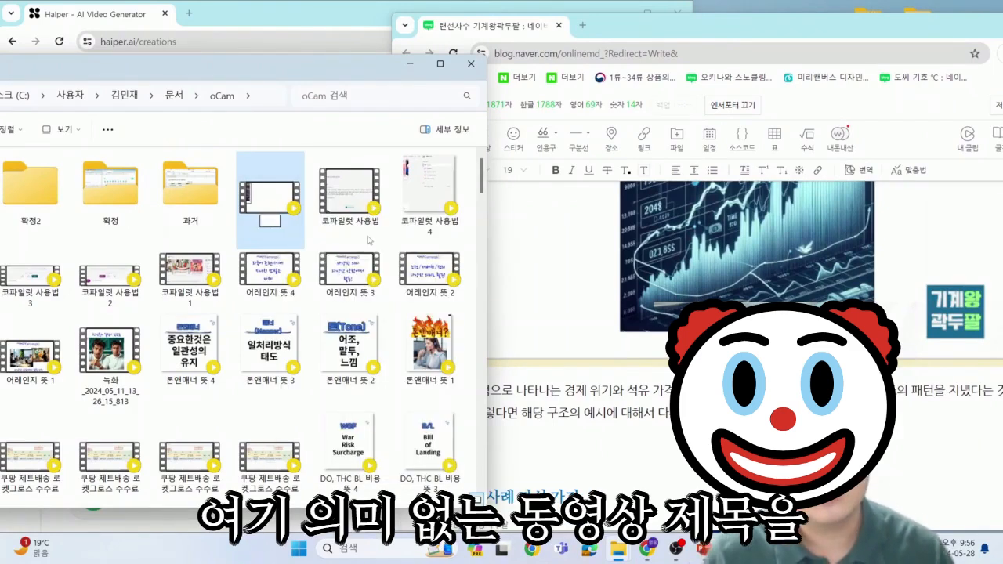
type("프렉")
type("탈 구조 ㅊ")
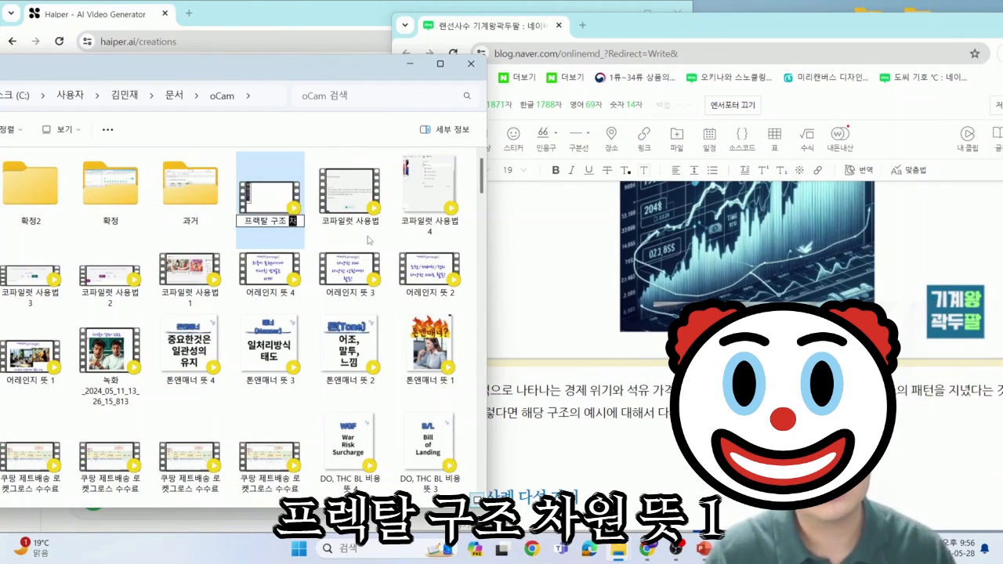
type("ㅏ원 ㄸㅡㅅ 1")
key("Return")
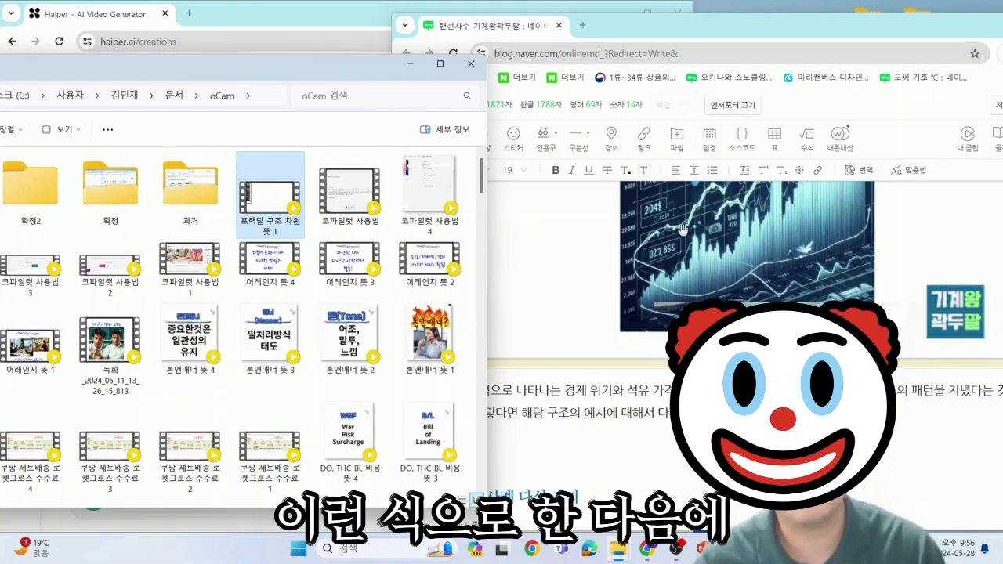
Insert the renamed oCam clip into the blog post below the 프랙탈 구조의 뜻과 어원 heading.
scroll(682, 228, "up", 10)
left_click_drag(721, 29, 669, 16)
scroll(810, 299, "up", 6)
scroll(810, 299, "up", 5)
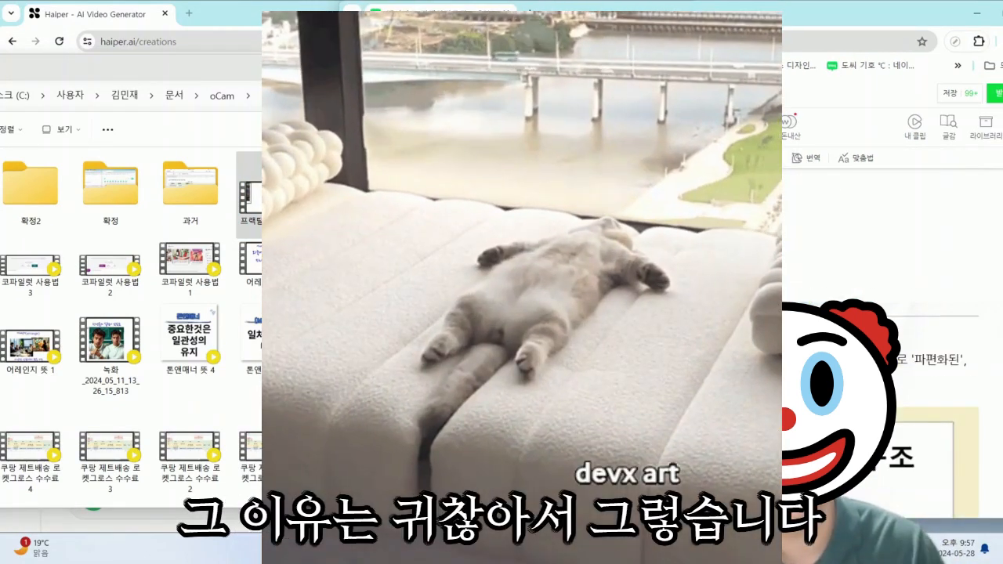
left_click_drag(270, 196, 650, 354)
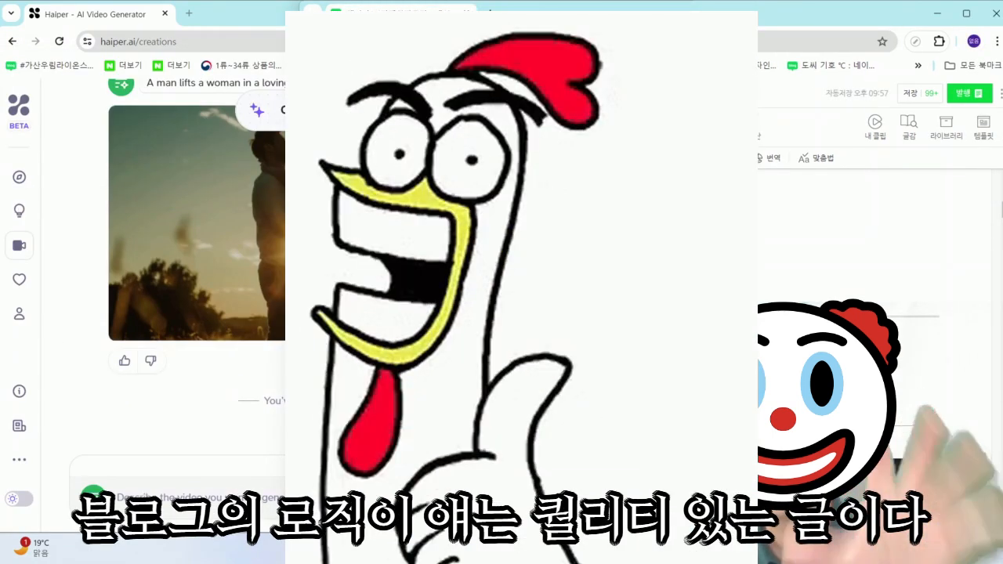
Look over the post's opening sections, then switch to Haiper's creations page and its video description prompt.
scroll(650, 344, "up", 10)
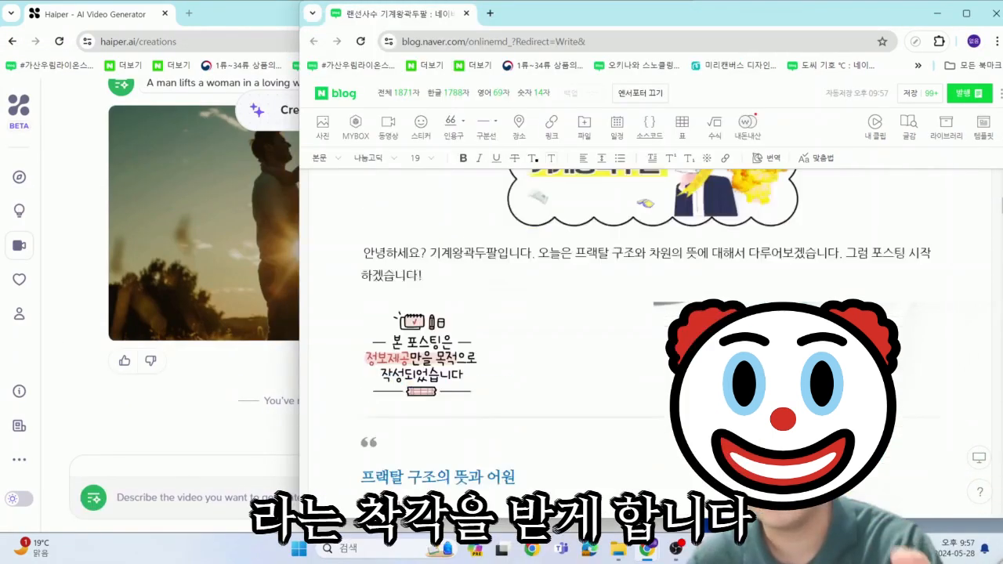
scroll(650, 345, "down", 11)
scroll(650, 344, "down", 15)
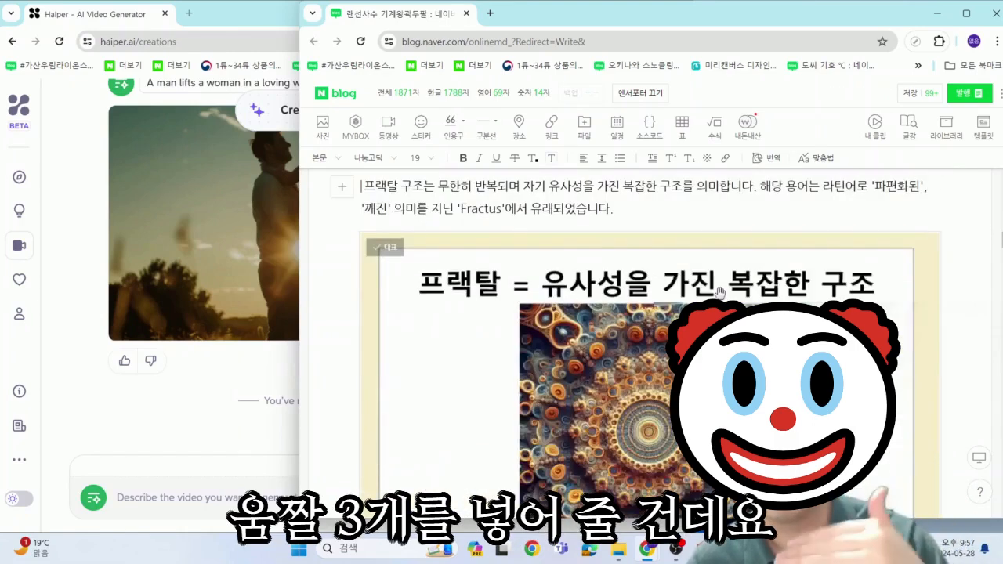
left_click_drag(586, 20, 612, 21)
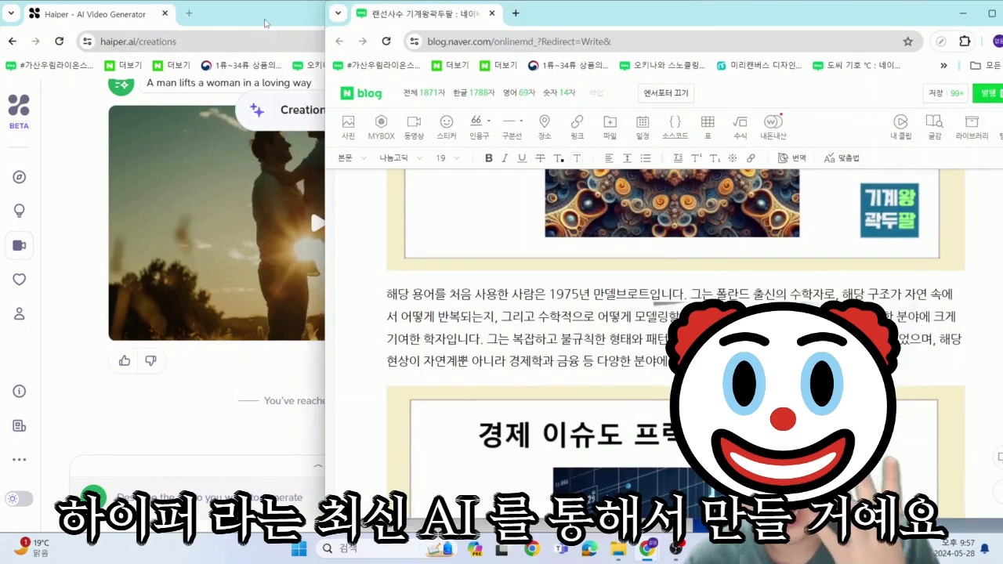
left_click(264, 25)
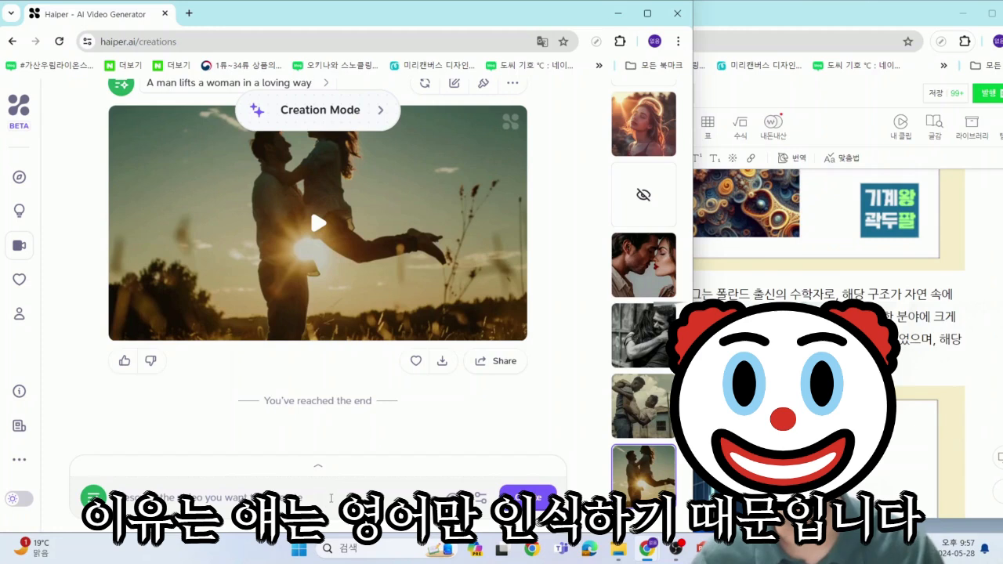
left_click(331, 498)
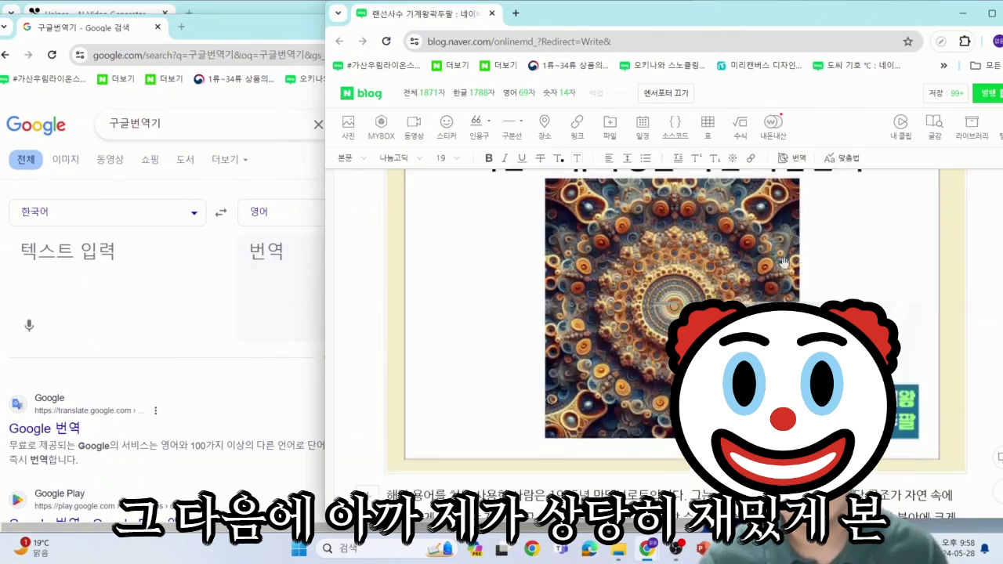
Copy 로마네스코 브로콜리 from the post's second example into Google's translator and extend it to "로마네스코 브로콜리가 선반 위에 있어" for an English translation.
scroll(648, 316, "down", 15)
scroll(648, 316, "down", 3)
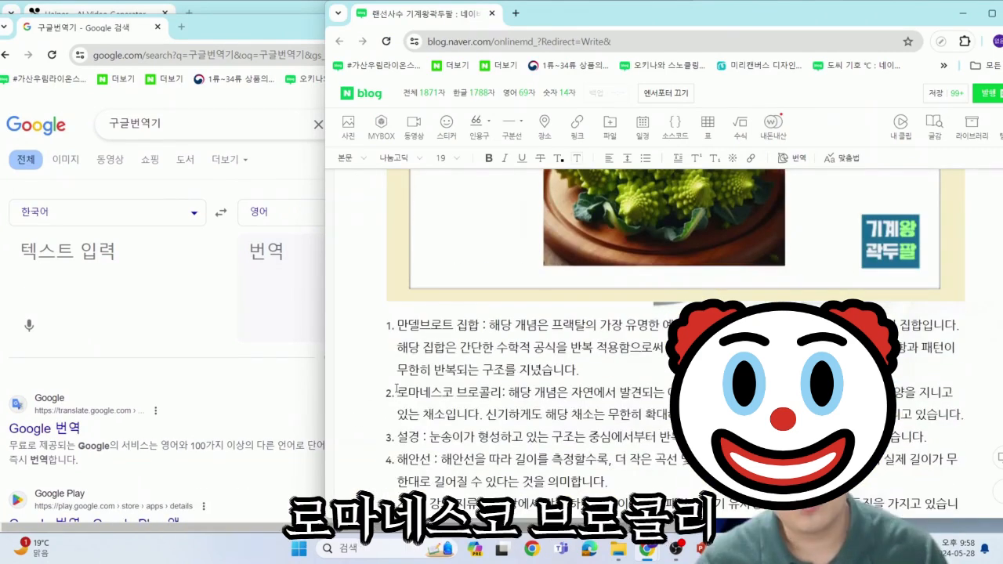
left_click_drag(398, 392, 484, 393)
key("ctrl+c")
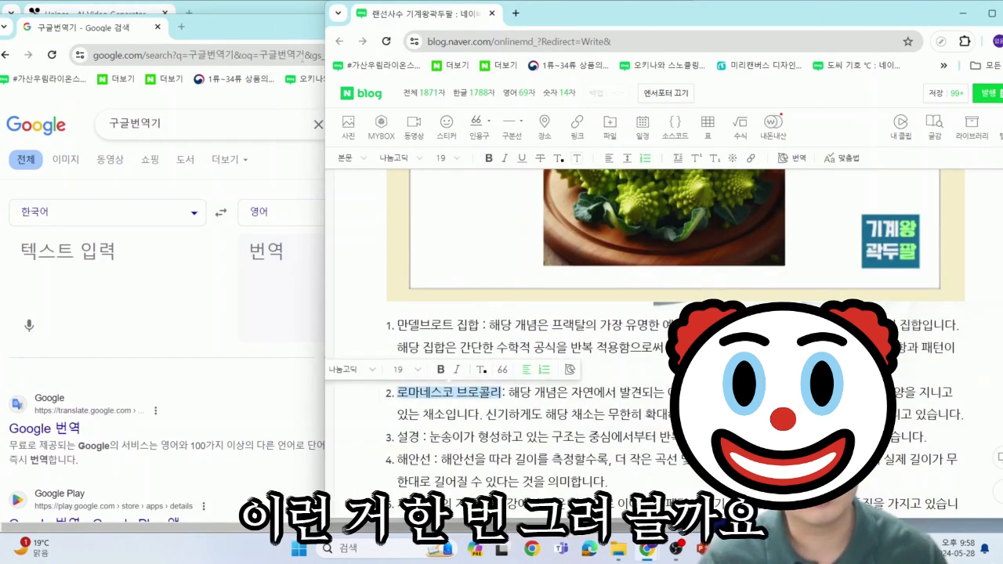
left_click(174, 266)
key("ctrl+v")
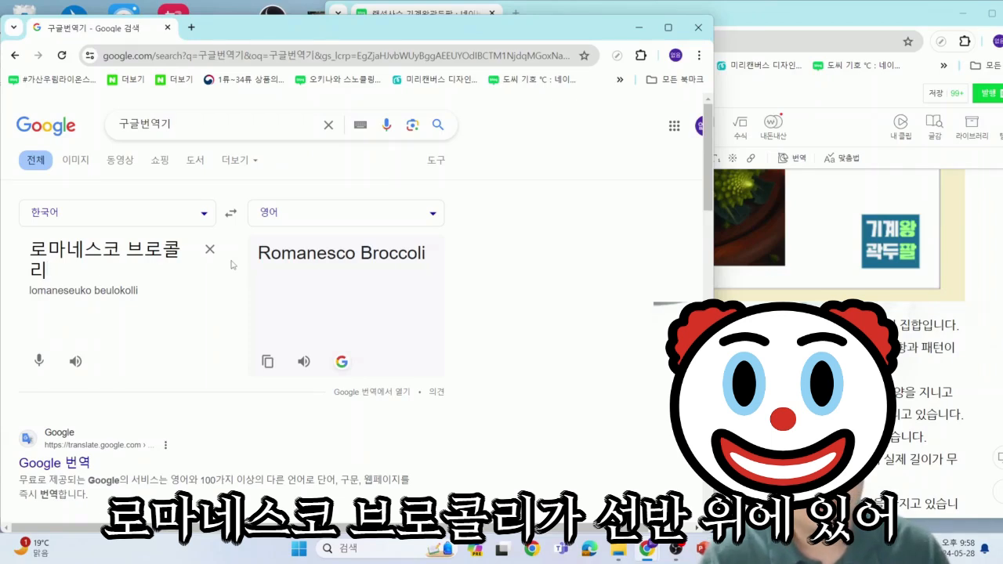
type("가 선반 위에 있어")
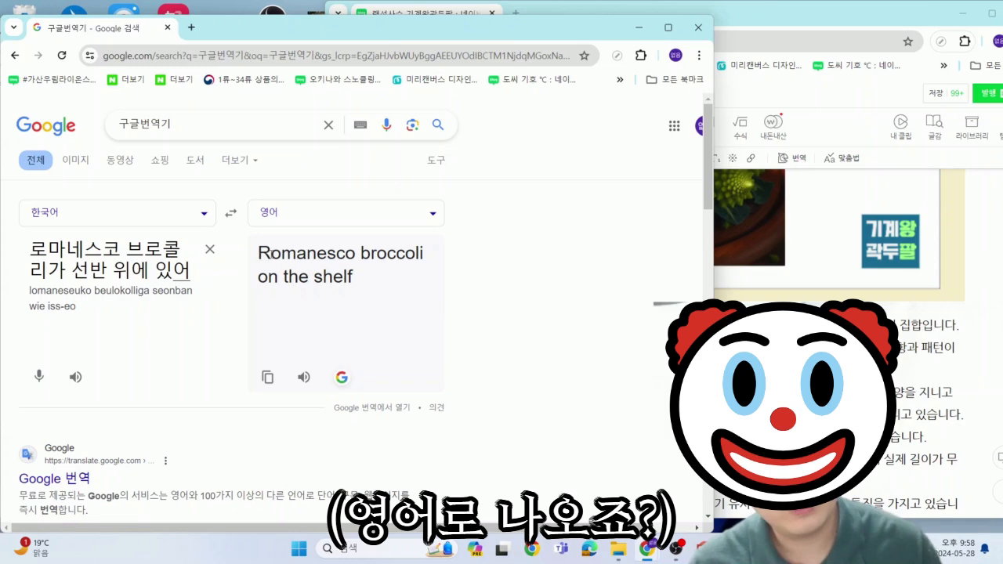
Copy the translation "Romanesco broccoli on the shelf" into Haiper's video description prompt.
left_click_drag(258, 253, 356, 277)
left_click_drag(289, 31, 466, 39)
left_click(170, 403)
left_click(162, 436)
key("ctrl+v")
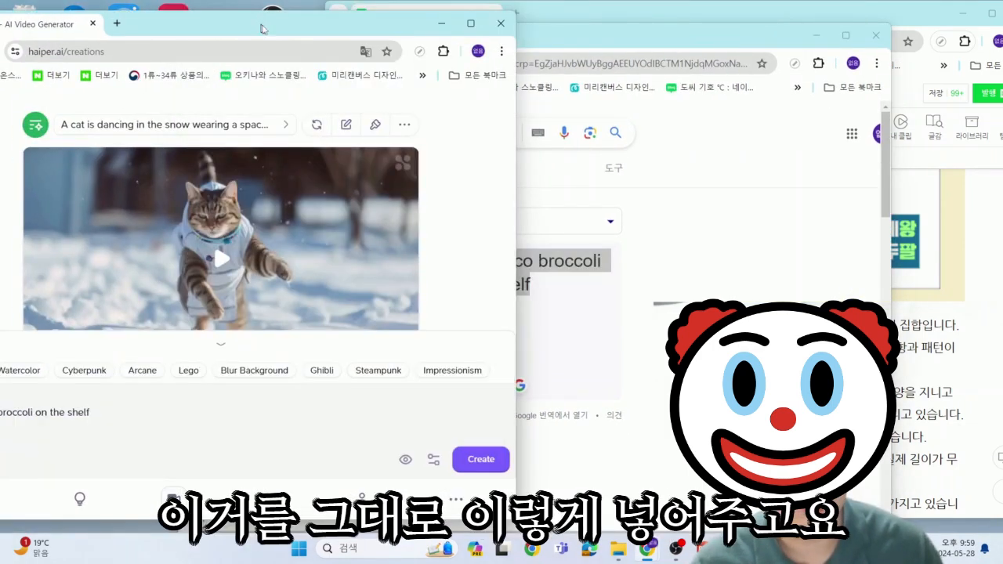
Generate the Romanesco broccoli video and translate "눈송이가 형성하고 있는 구조는 중심에서부터 반복되는 패턴으로 형성되는 구조" into English in the translator.
left_click_drag(261, 26, 364, 35)
left_click(573, 457)
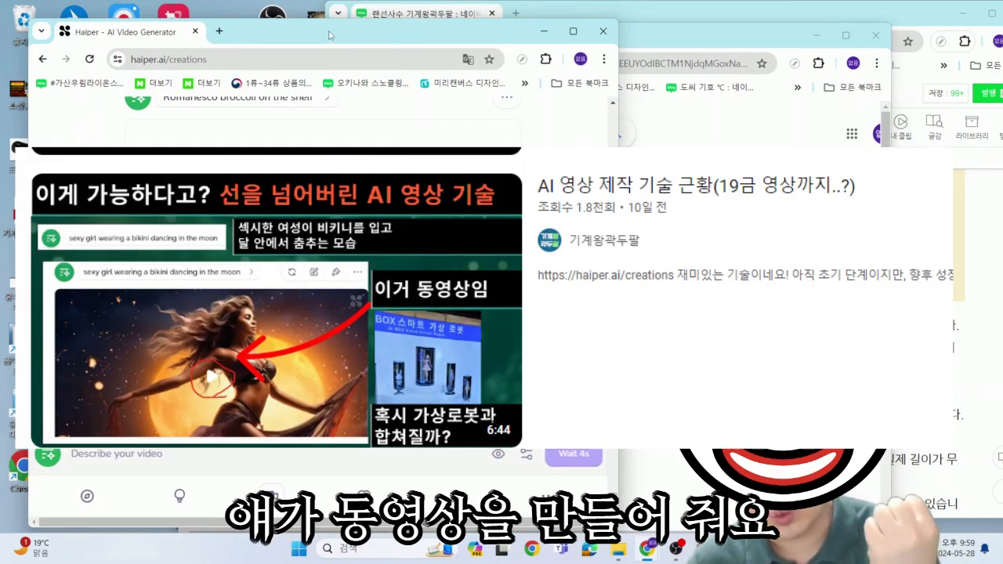
left_click_drag(333, 35, 296, 25)
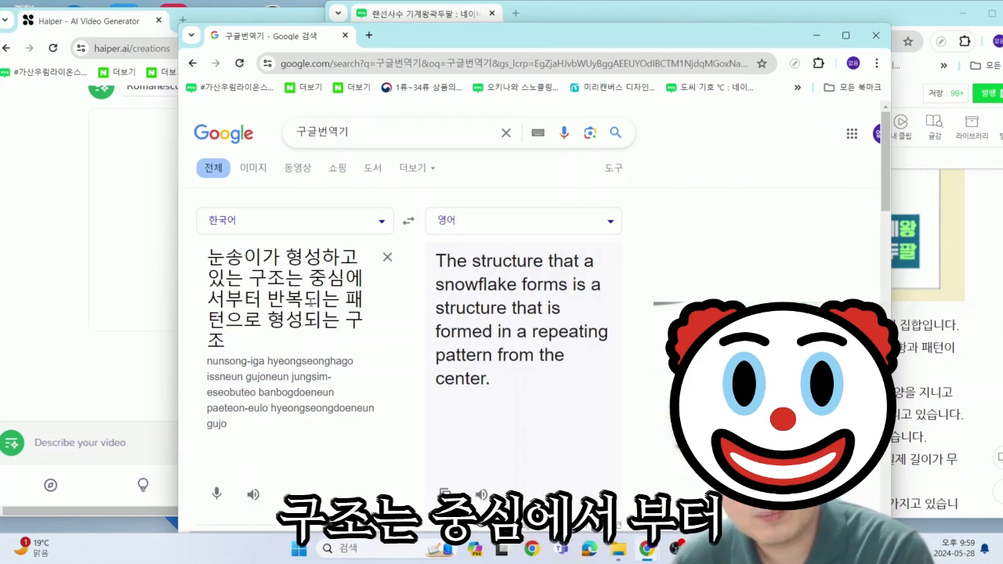
Copy the translation "The structure that a snowflake forms is a structure that is formed in a repeating pattern from the center." into Haiper's video description prompt.
left_click_drag(571, 45, 435, 33)
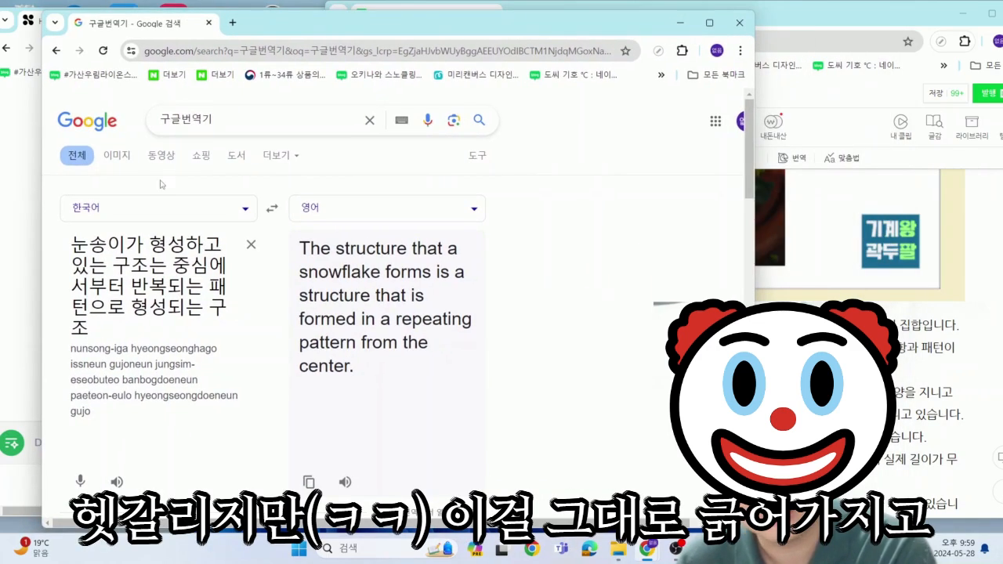
left_click_drag(409, 380, 270, 257)
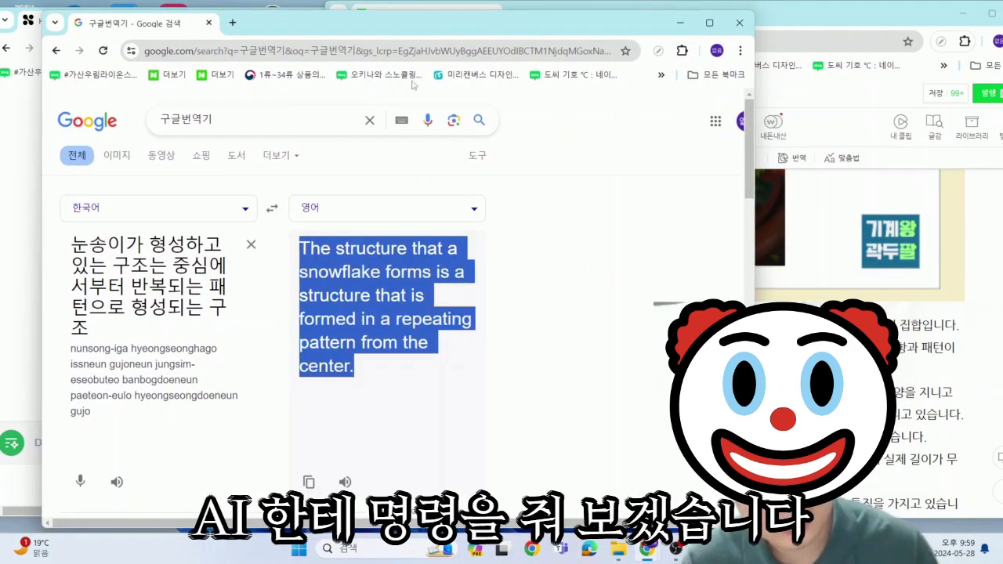
left_click_drag(304, 26, 479, 39)
left_click(157, 441)
left_click_drag(637, 45, 493, 40)
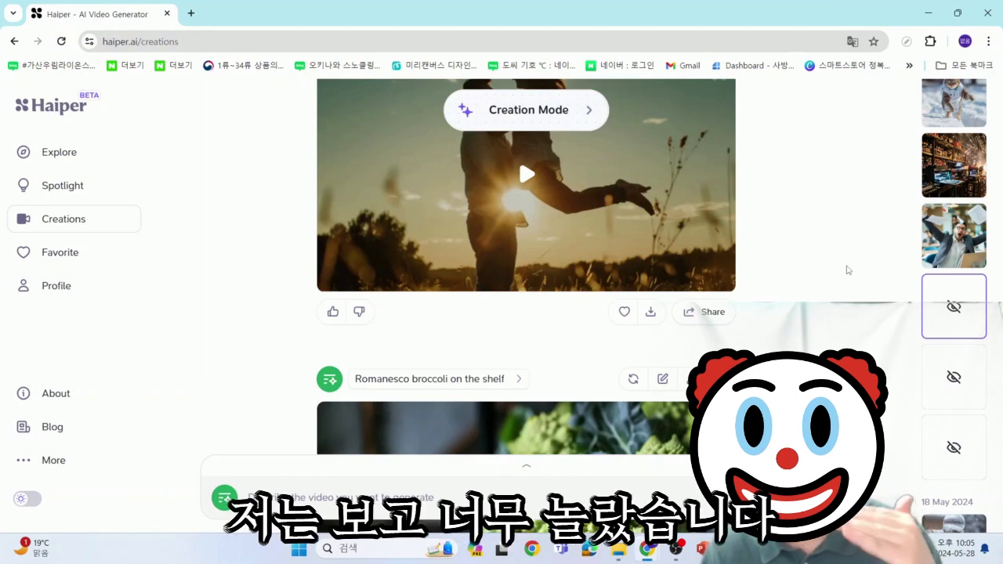
Examine the generated videos on Haiper's creations page, from the Romanesco broccoli to the river tributaries, and play the snowflake clip.
scroll(386, 261, "down", 2)
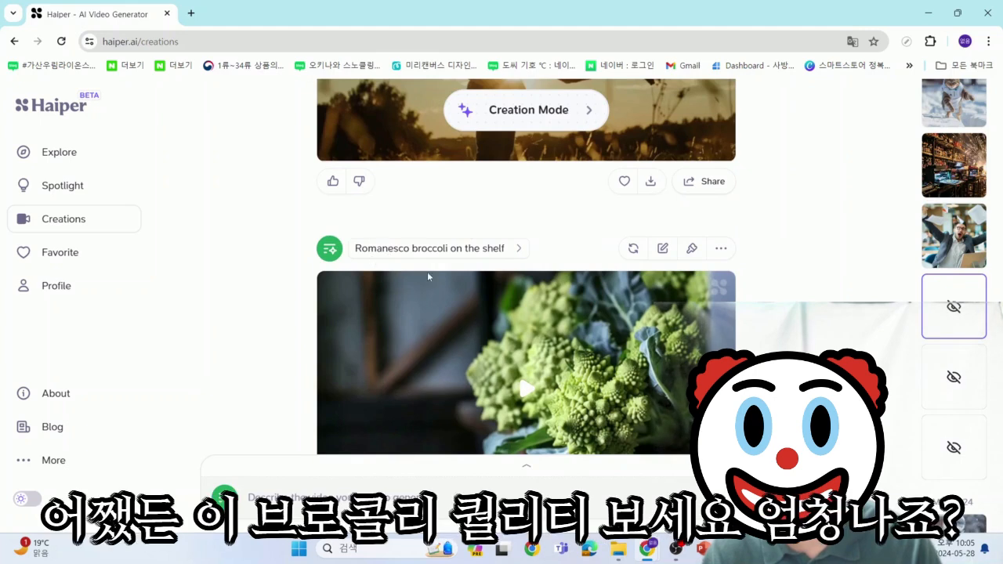
scroll(814, 258, "down", 1)
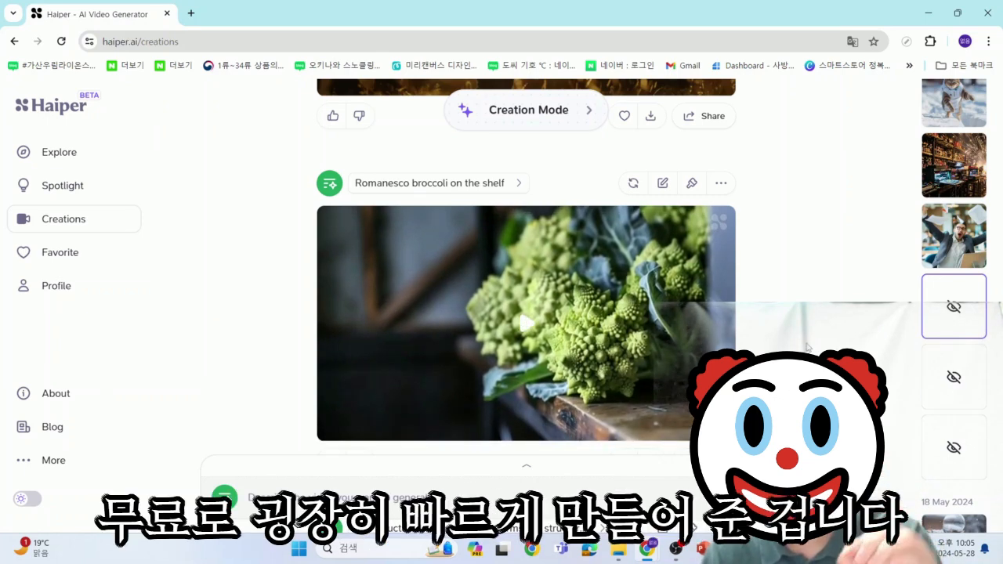
scroll(527, 313, "down", 5)
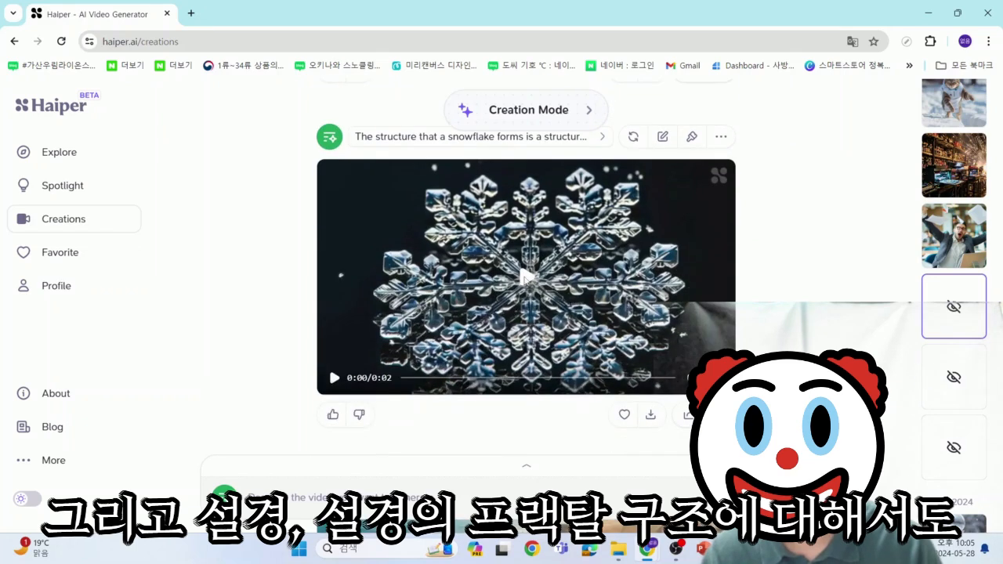
left_click(527, 276)
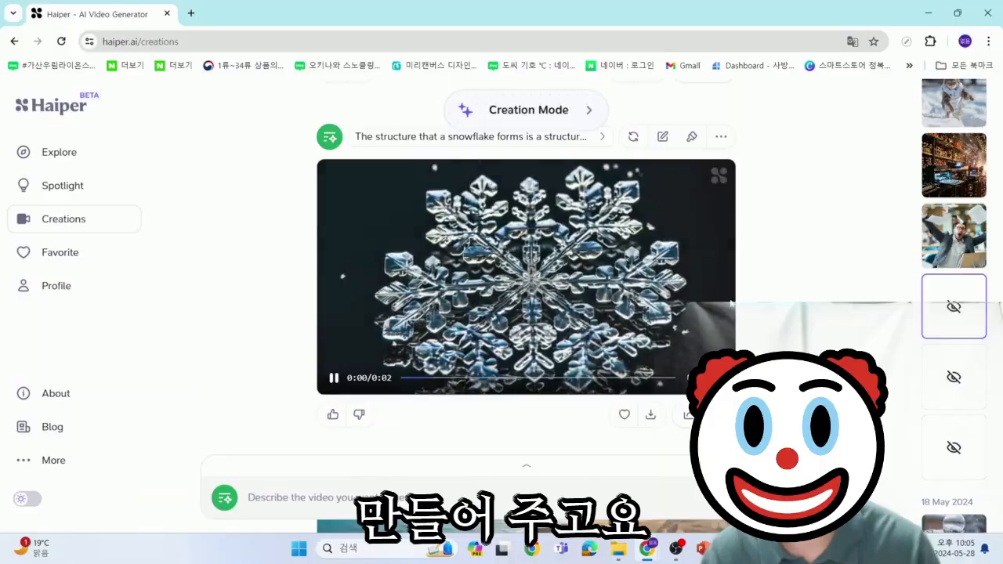
scroll(717, 326, "down", 3)
scroll(716, 326, "down", 1)
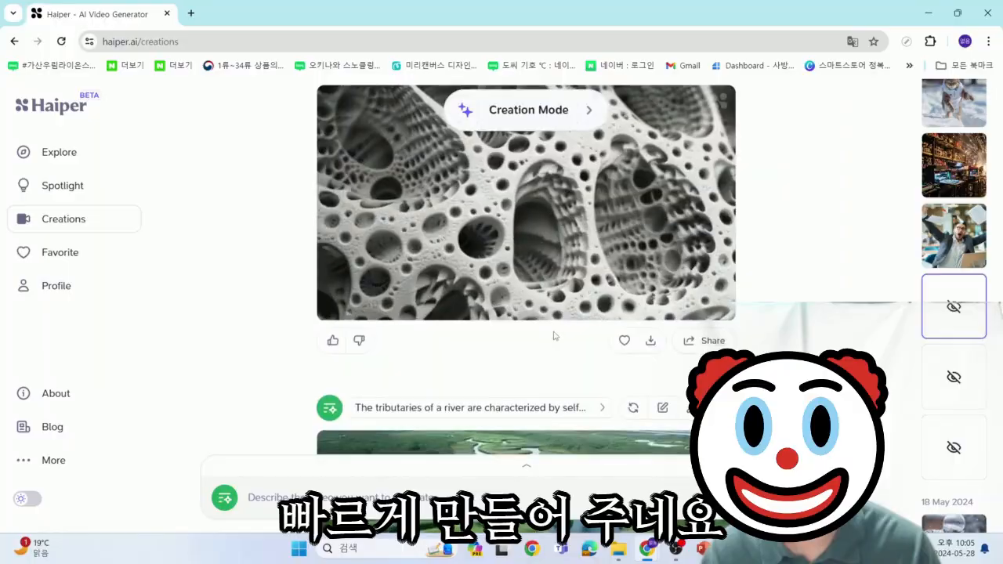
scroll(537, 333, "down", 3)
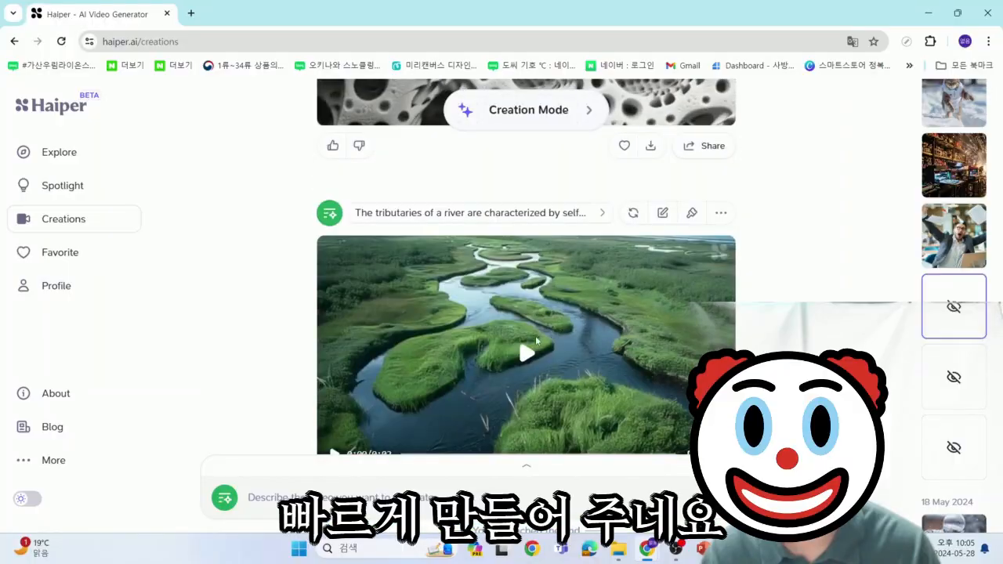
scroll(582, 359, "down", 3)
scroll(582, 357, "up", 10)
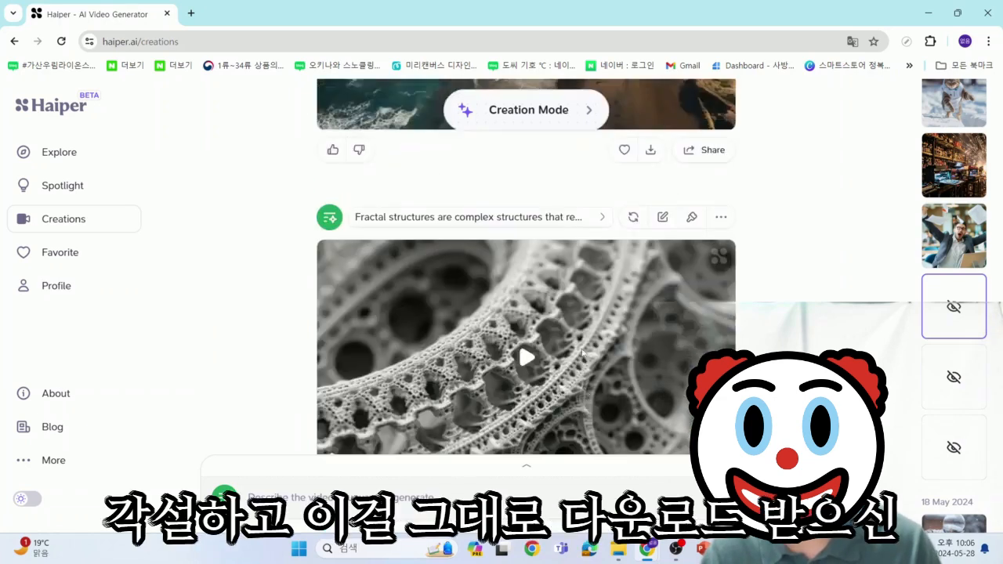
scroll(582, 351, "up", 10)
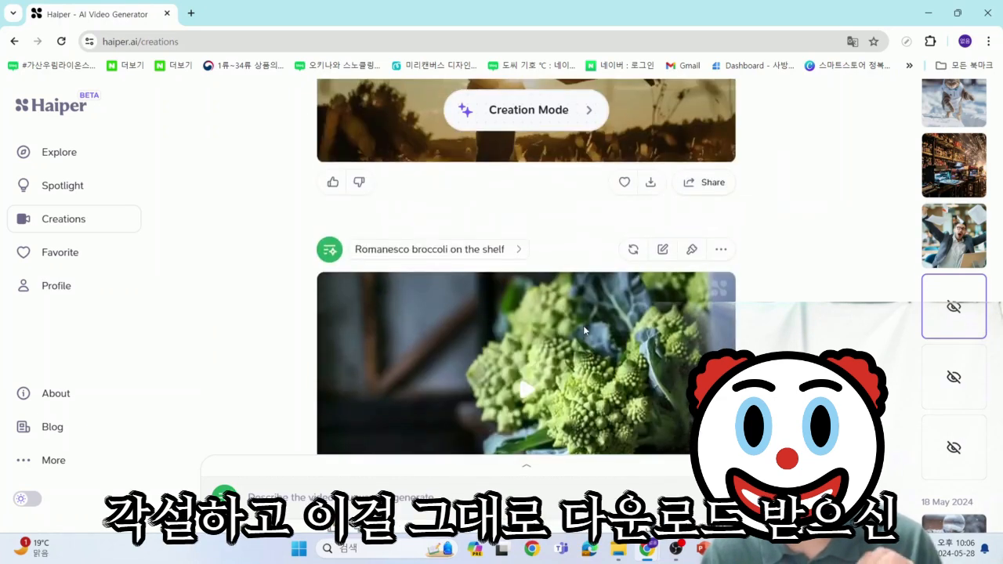
Download the generated Romanesco broccoli, snowflake, coastline and fractal structure videos from the creations page.
scroll(591, 343, "down", 2)
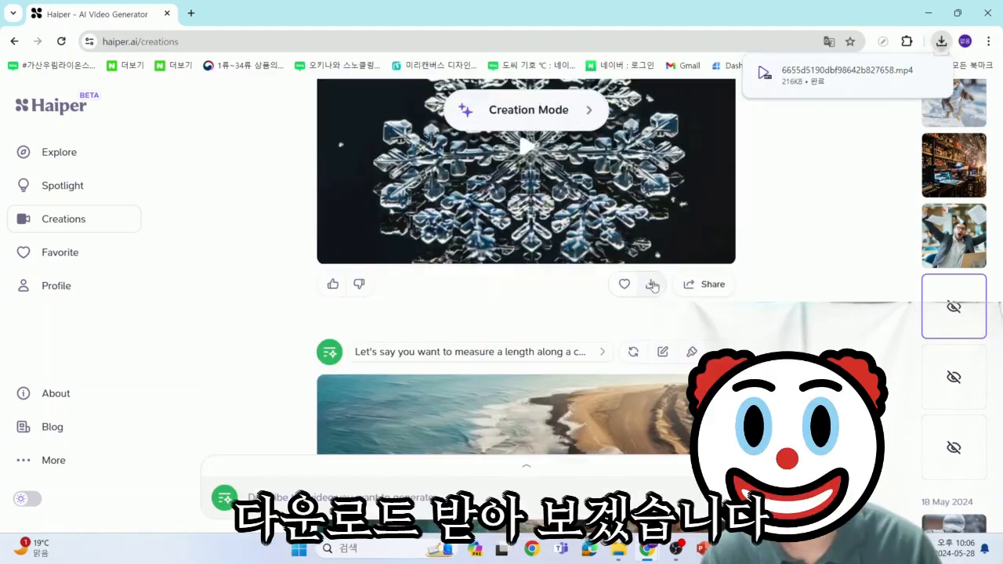
left_click(650, 286)
scroll(747, 298, "down", 6)
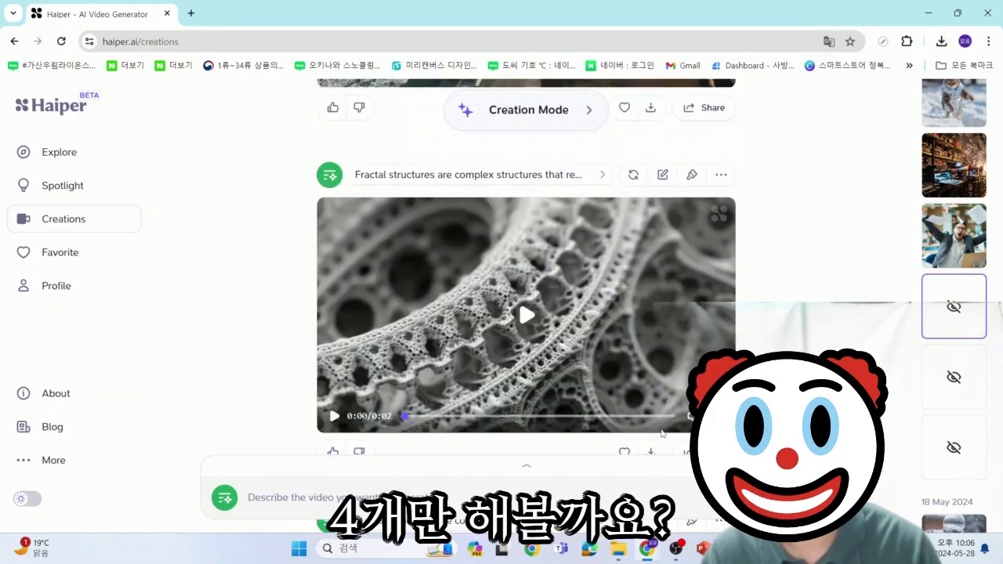
scroll(653, 454, "down", 2)
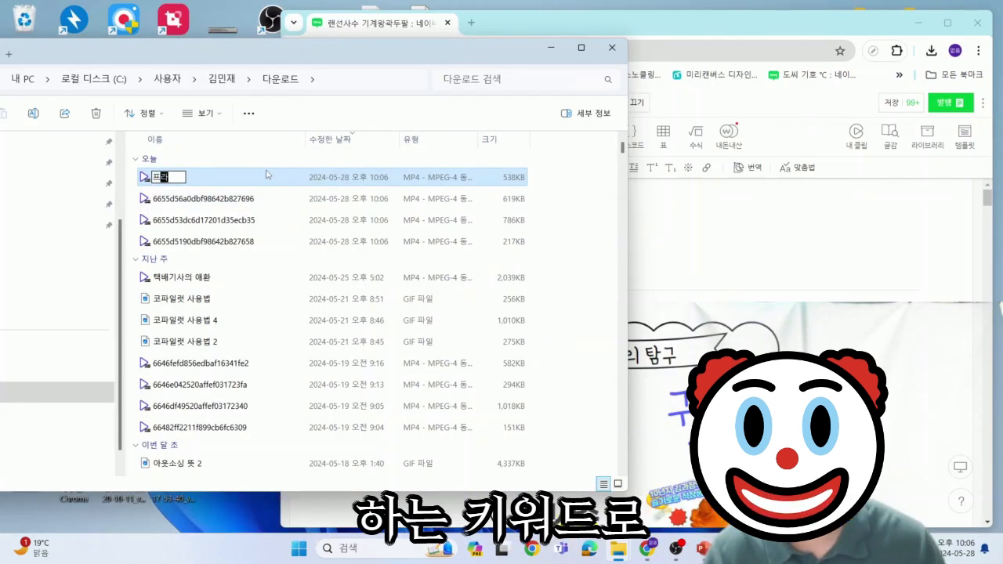
Rename the four downloaded clips in the downloads folder as 프랙탈 구조 차원 뜻 2 through 프랙탈 구조 차원 뜻 5.
type("래")
key("backslash")
key("BackSpace")
key("BackSpace")
type("플")
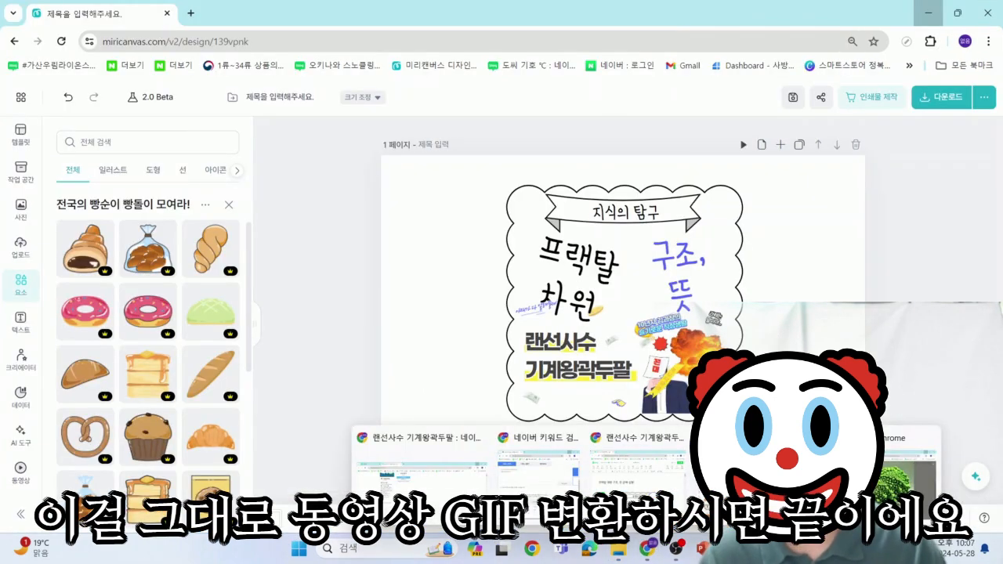
Switch to the Google results for "동영상 gif 변환" and open Convertio's MP4 to GIF converter.
left_click(735, 478)
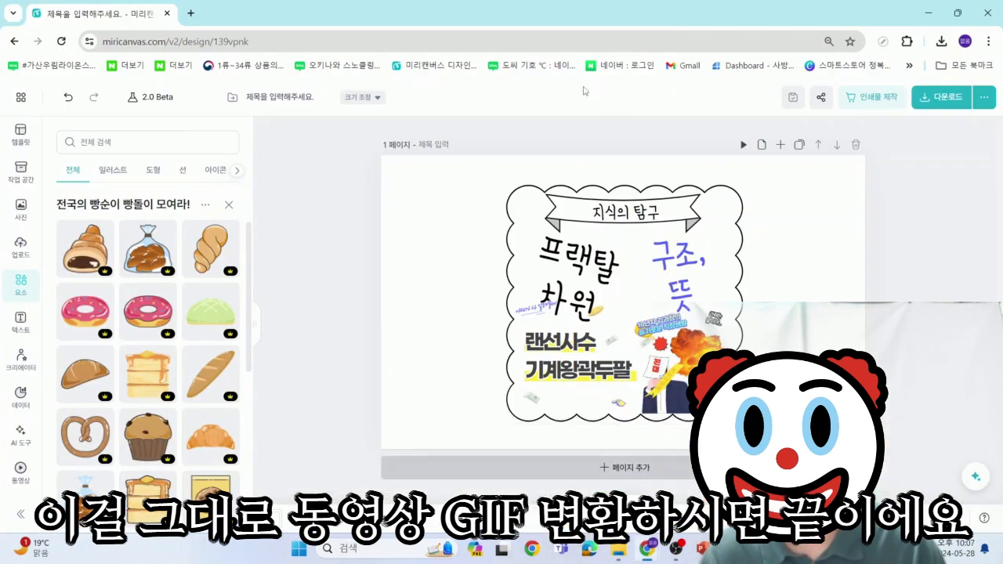
left_click_drag(264, 7, 601, 28)
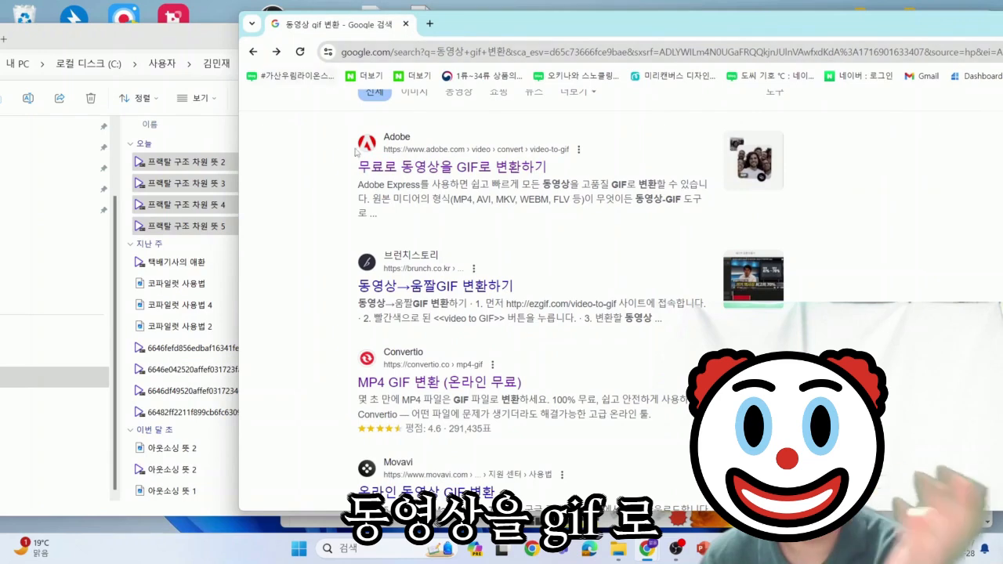
scroll(899, 303, "up", 1)
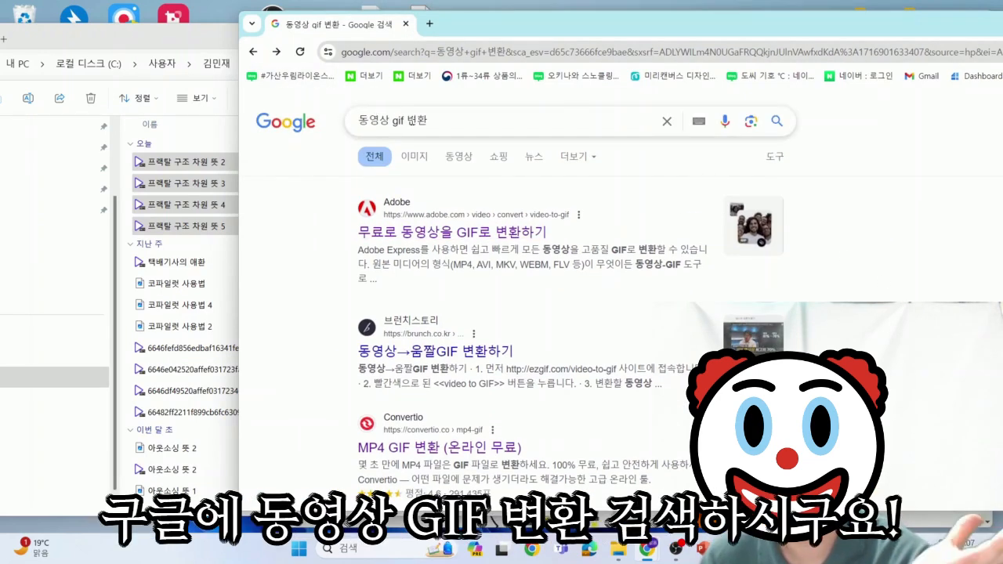
scroll(417, 229, "down", 3)
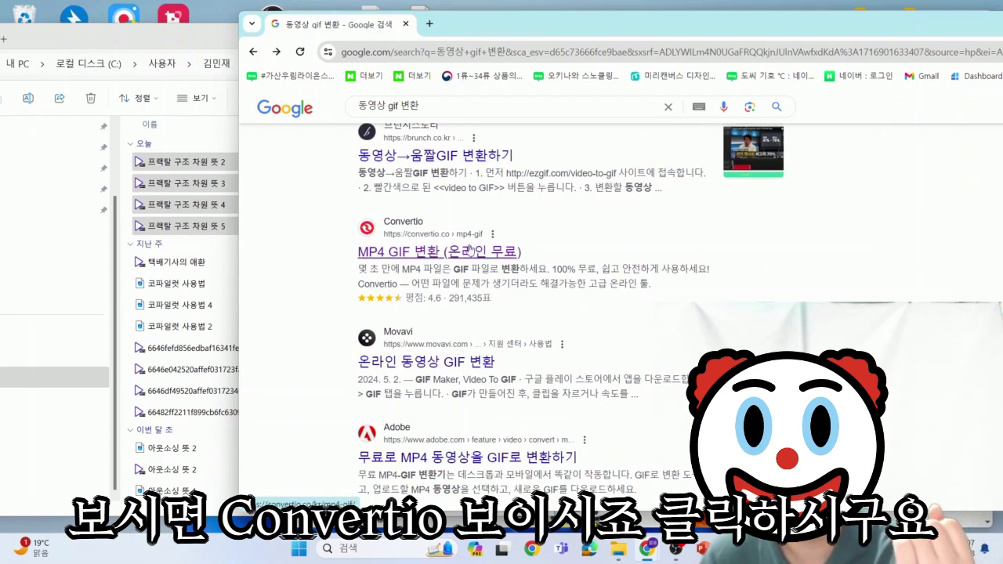
left_click(471, 251)
Add the four clips 프랙탈 구조 차원 뜻 2 to 5 from the downloads folder to Convertio's MP4 to GIF converter.
left_click(185, 37)
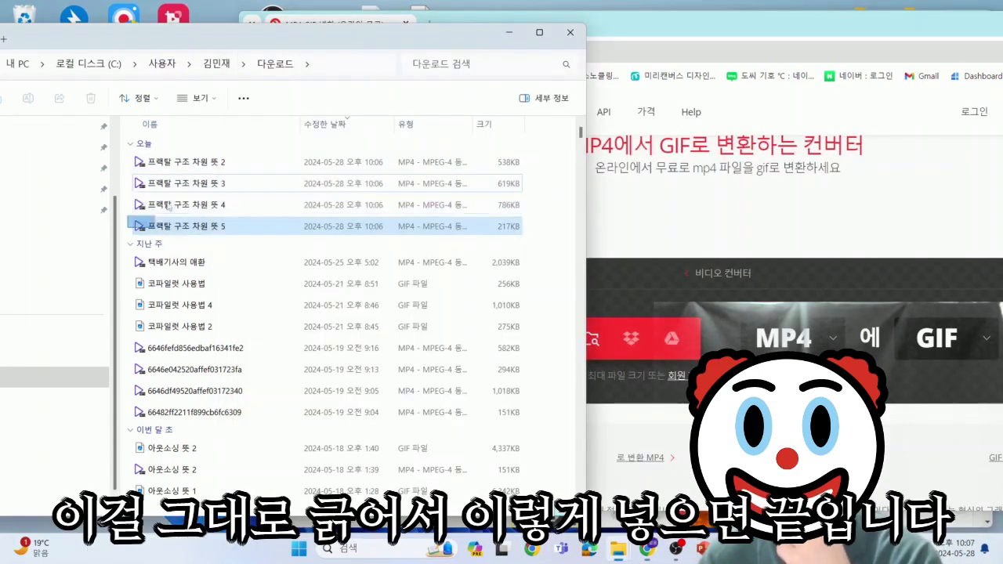
left_click_drag(208, 199, 668, 327)
left_click_drag(667, 328, 666, 325)
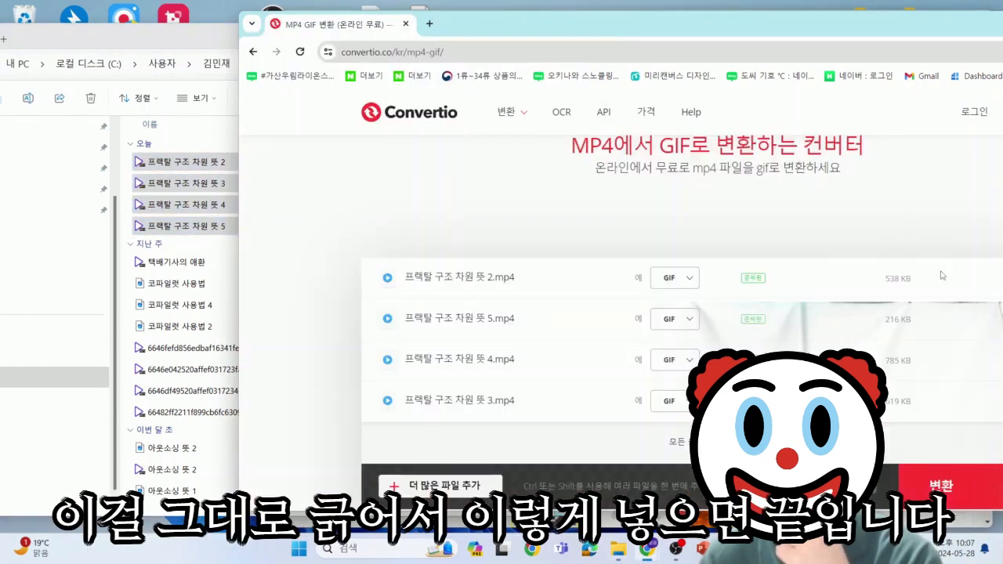
Convert the four uploaded clips to GIF and download the converted files.
double_click(737, 35)
left_click(764, 476)
scroll(901, 375, "down", 2)
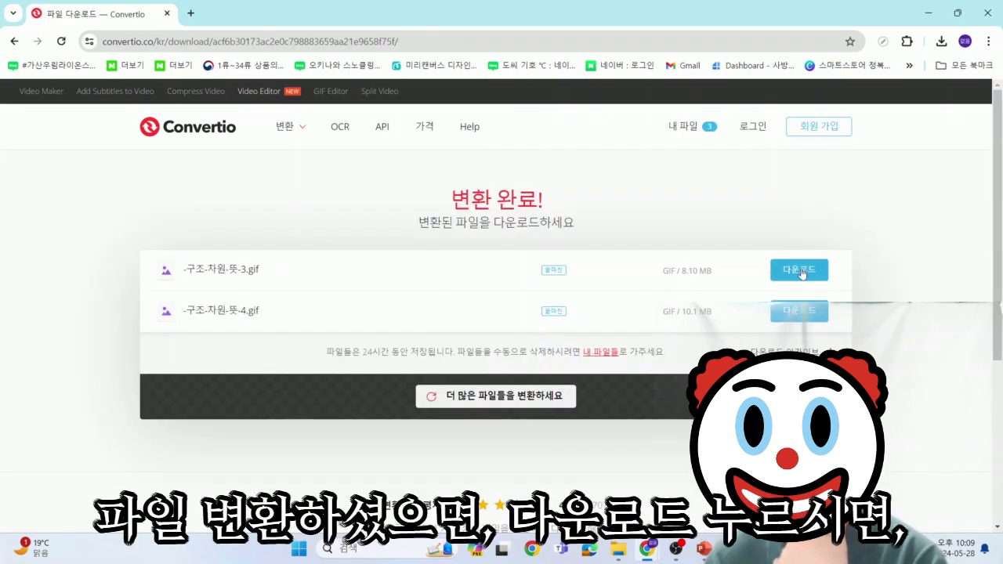
left_click(800, 271)
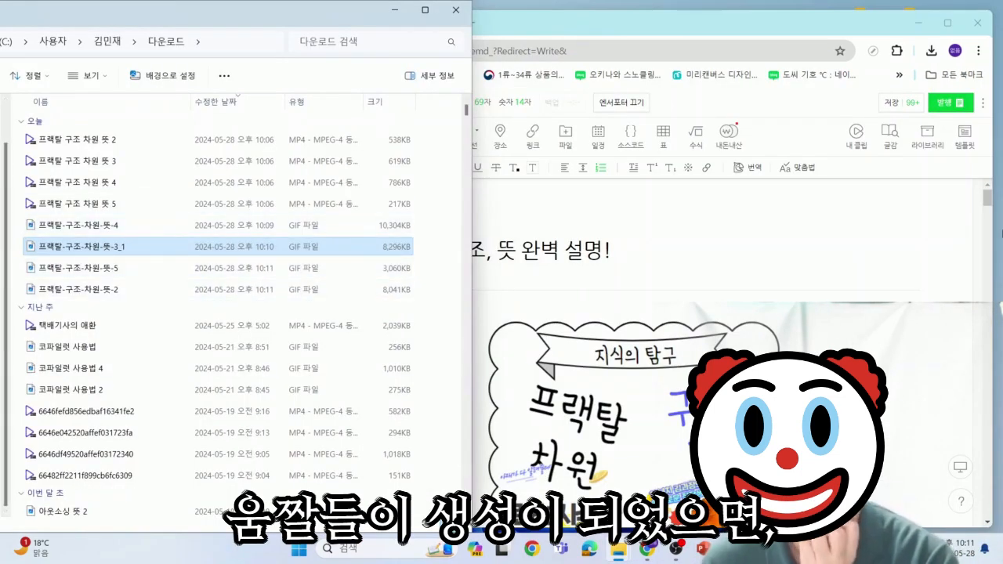
Insert the converted GIFs into the blog post, placing the snowflake below the definition paragraph and the lattice and coastline side by side after the drawbacks list.
left_click_drag(987, 199, 993, 262)
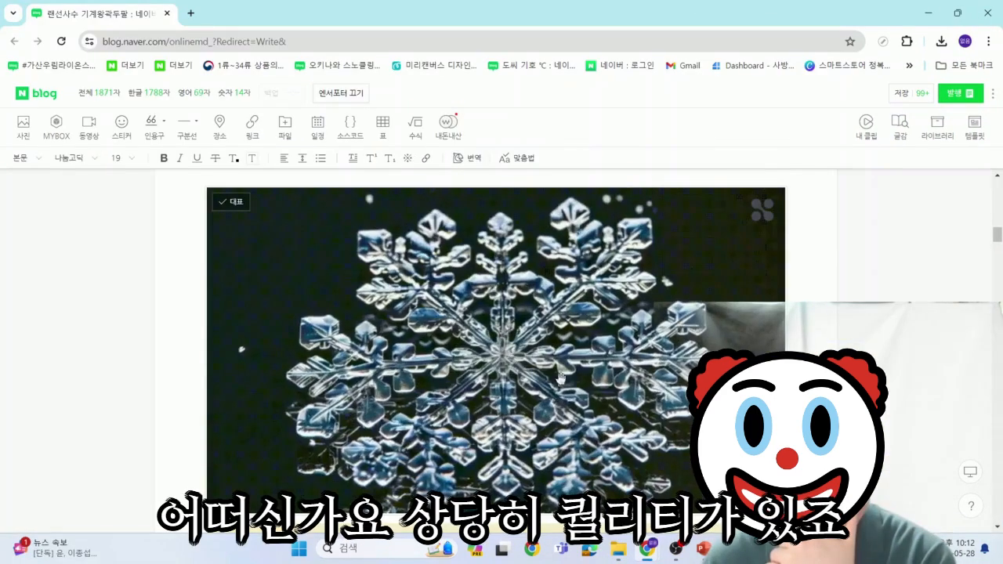
scroll(657, 356, "down", 2)
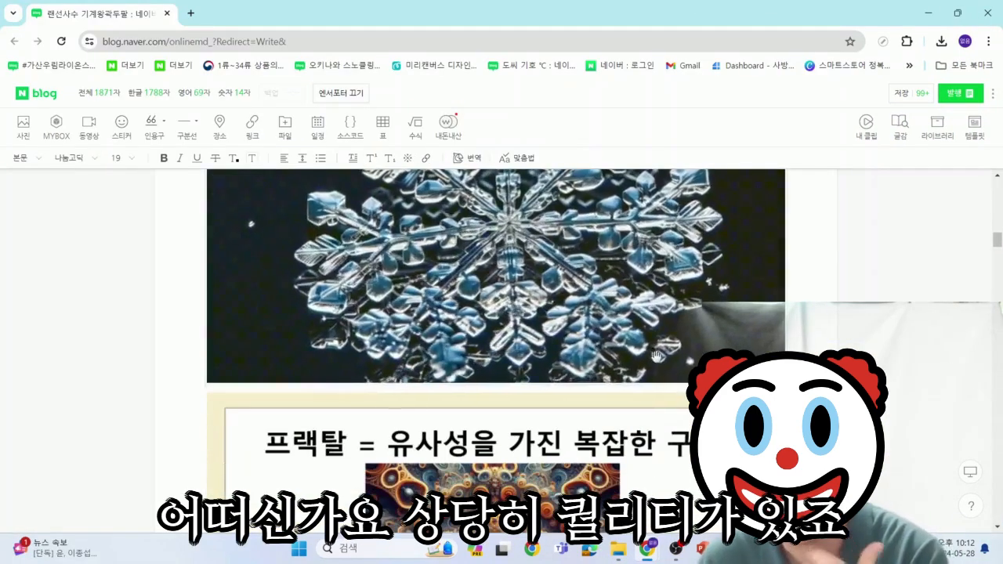
scroll(656, 357, "up", 5)
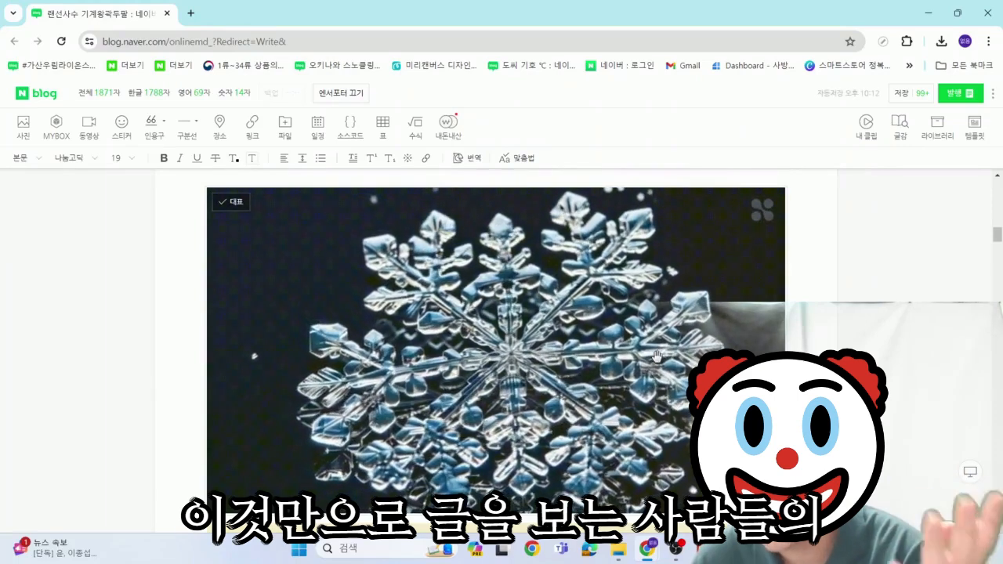
scroll(658, 362, "up", 2)
scroll(662, 373, "down", 1)
scroll(662, 373, "down", 1)
scroll(660, 375, "up", 4)
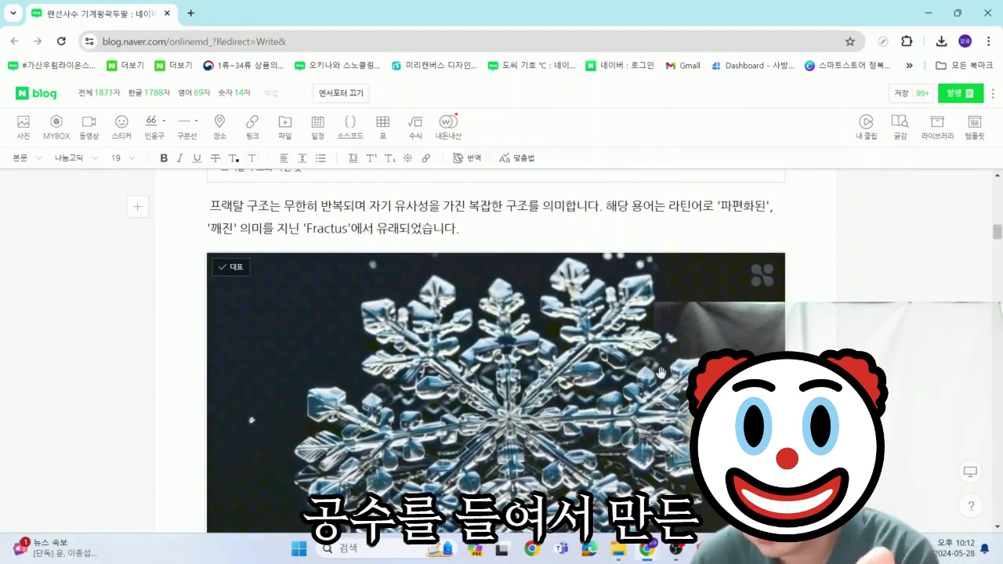
Review the finished blog post from its title and thumbnail down to the GIFs and closing paragraph.
scroll(661, 375, "up", 10)
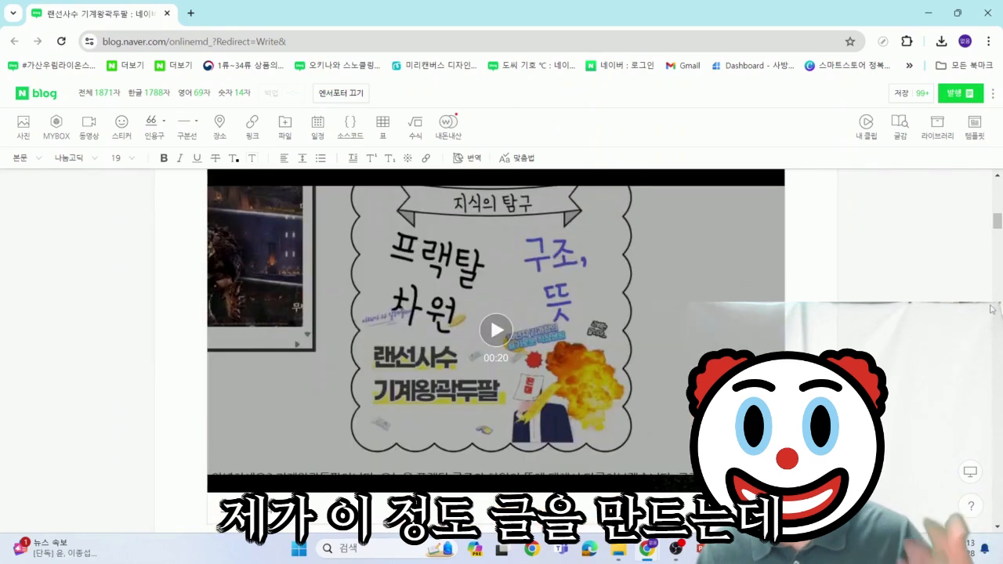
scroll(991, 308, "up", 1)
scroll(989, 307, "up", 10)
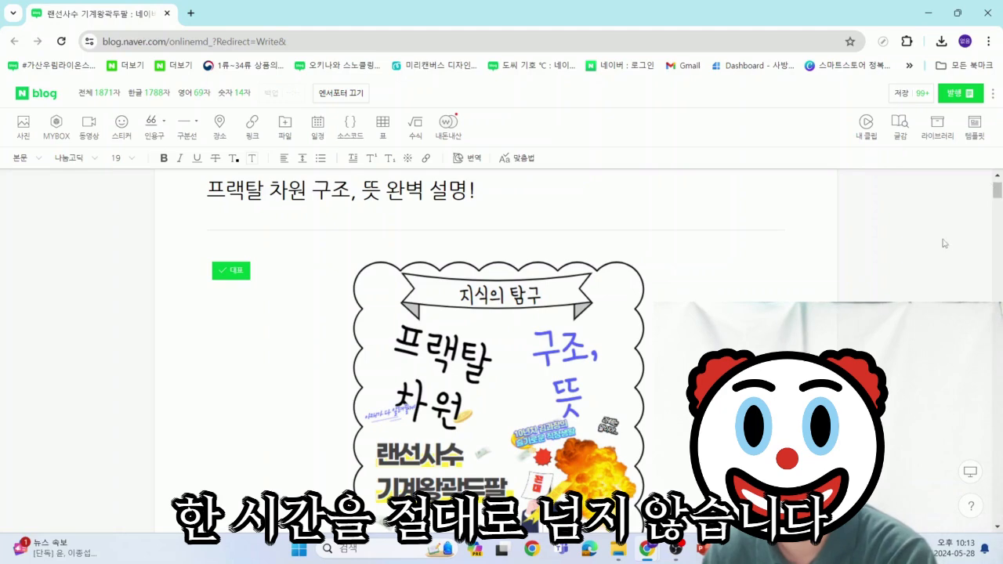
left_click_drag(996, 192, 997, 394)
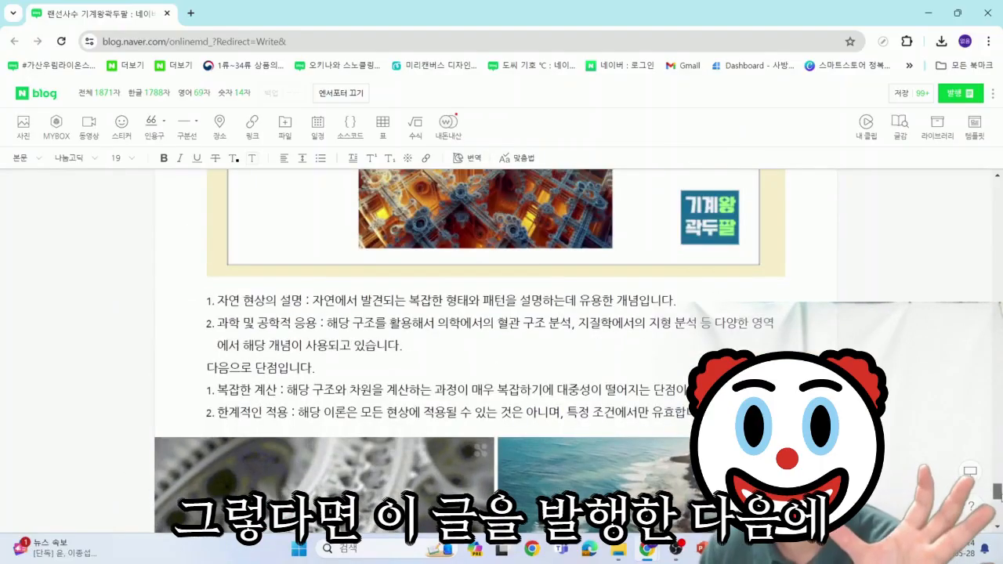
left_click_drag(997, 495, 997, 506)
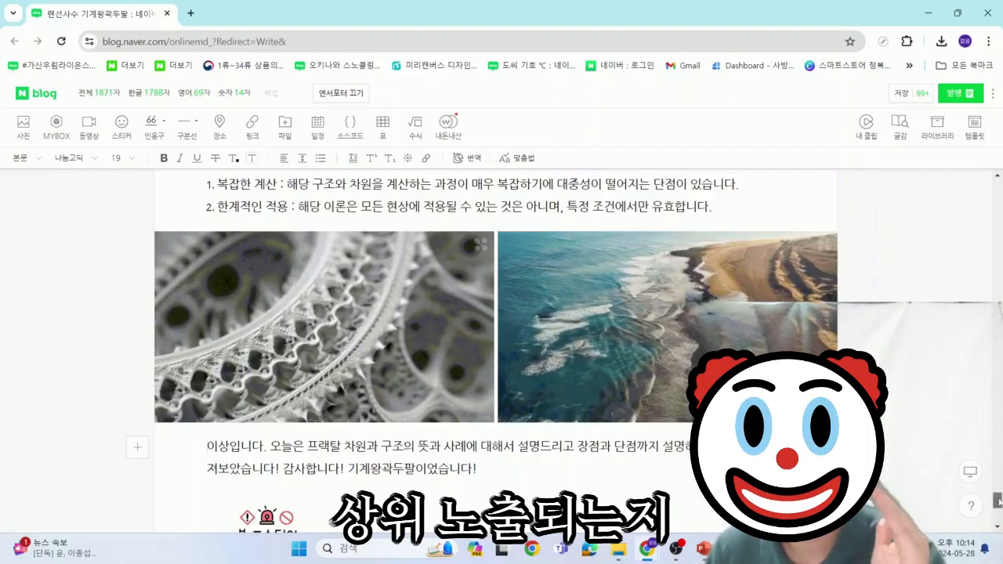
left_click_drag(999, 502, 999, 474)
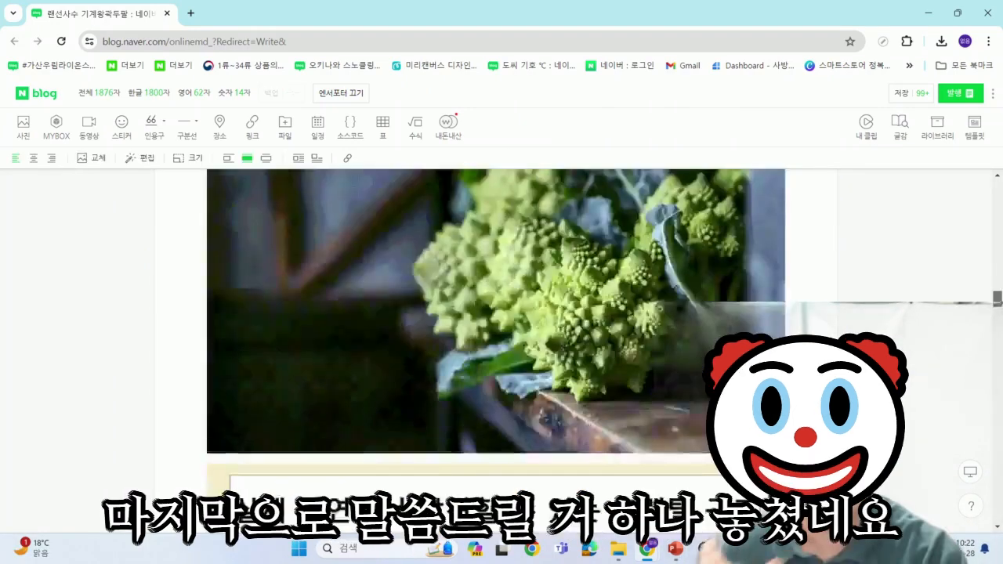
scroll(502, 352, "up", 15)
scroll(501, 352, "down", 20)
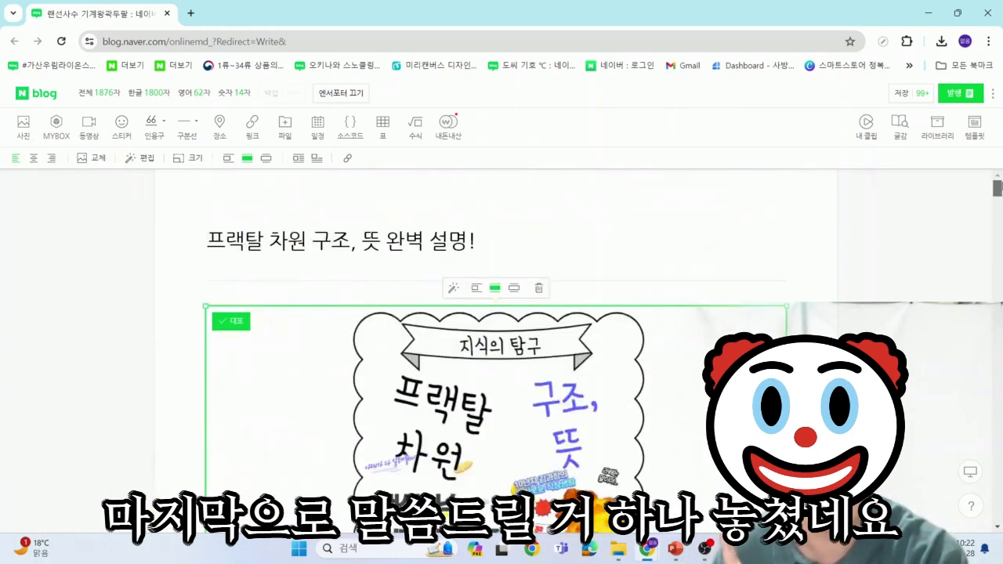
Publish the finished blog post in the 지식의 탐구 category, open to everyone, with the tags already entered.
scroll(501, 353, "up", 20)
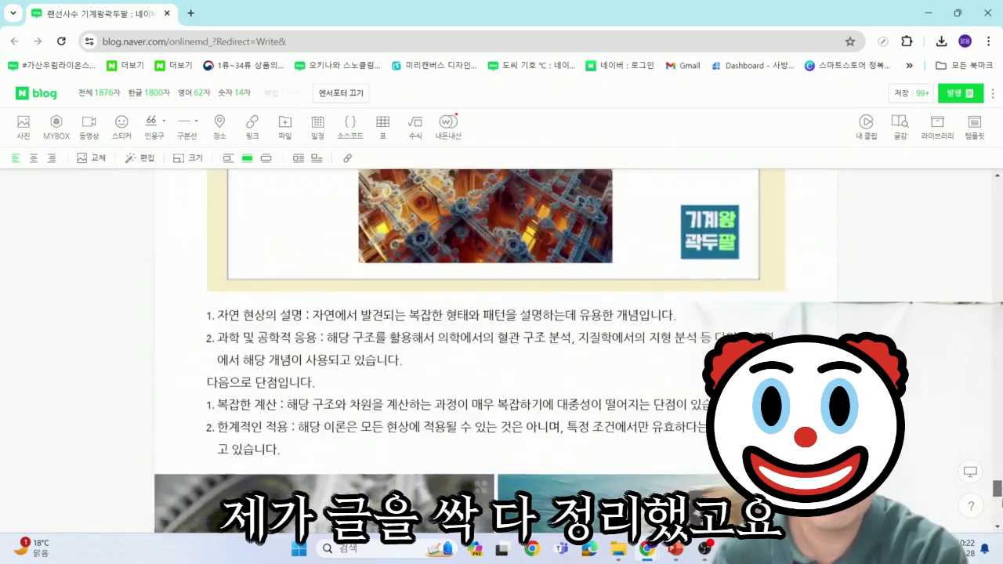
scroll(983, 179, "up", 10)
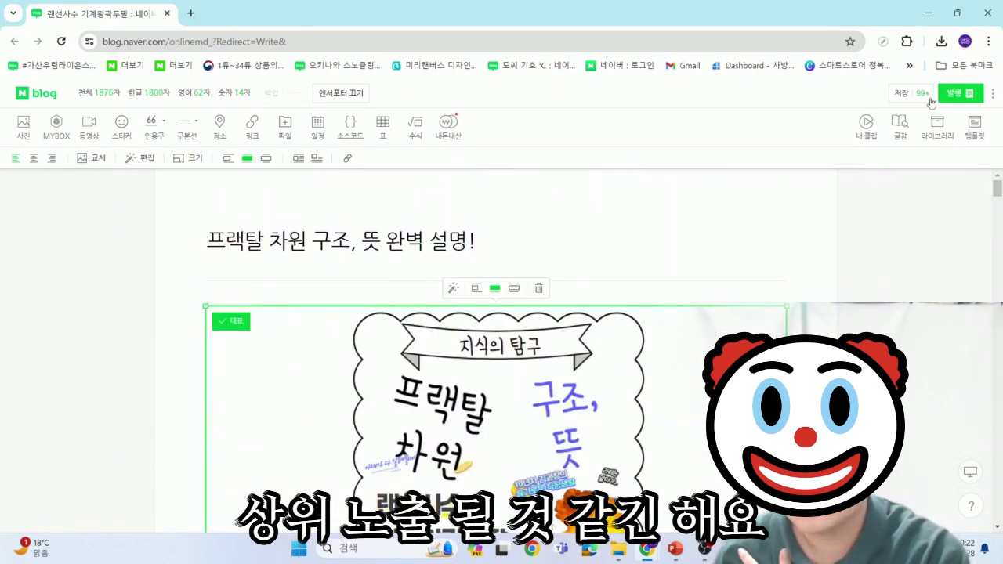
left_click(956, 93)
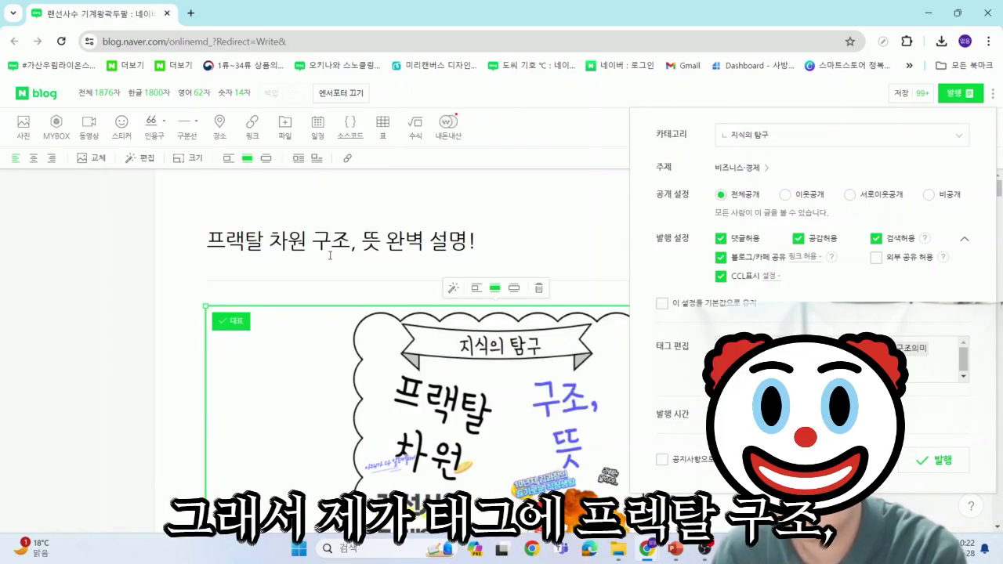
left_click(926, 459)
Search Naver for 프랙탈 구조 and look for the published post among the popular posts.
left_click_drag(288, 159, 431, 163)
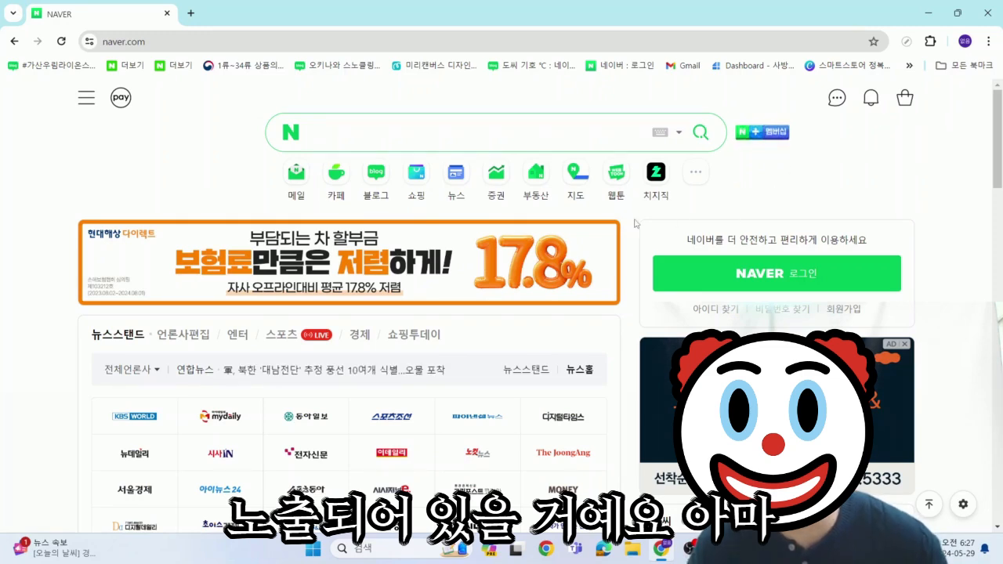
type("vm")
key("BackSpace")
key("BackSpace")
key("Hangul")
type("프랙탈 구조")
key("Return")
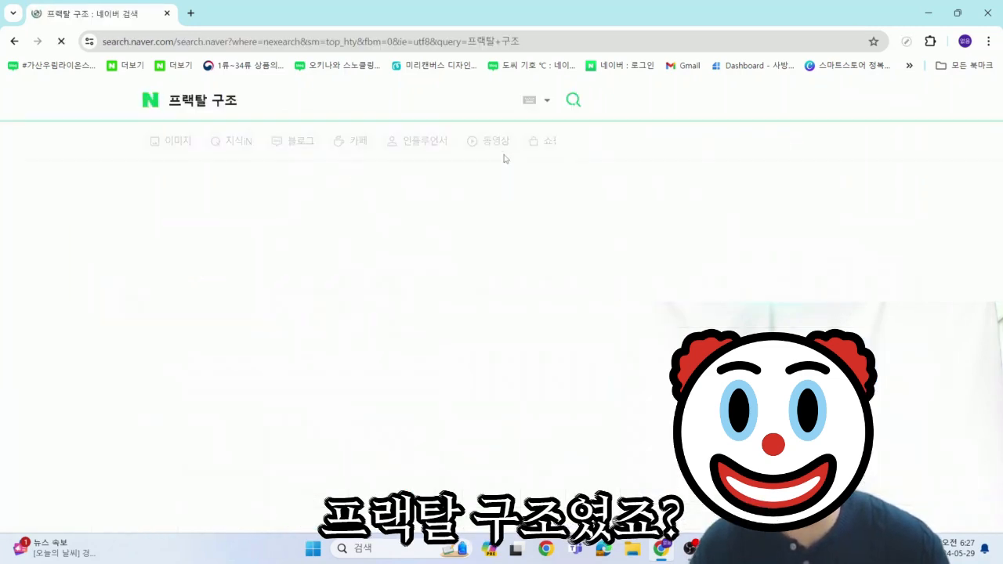
scroll(493, 218, "down", 10)
scroll(155, 345, "up", 2)
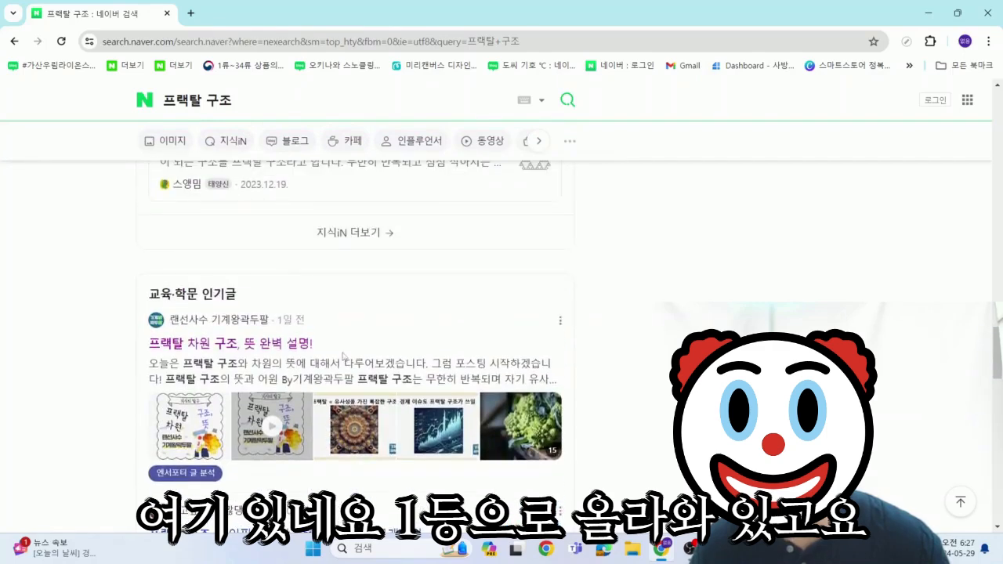
Change the Naver search to 프랙탈 차원 and check the published post's ranking.
left_click(298, 123)
key("BackSpace")
key("BackSpace")
type("차우")
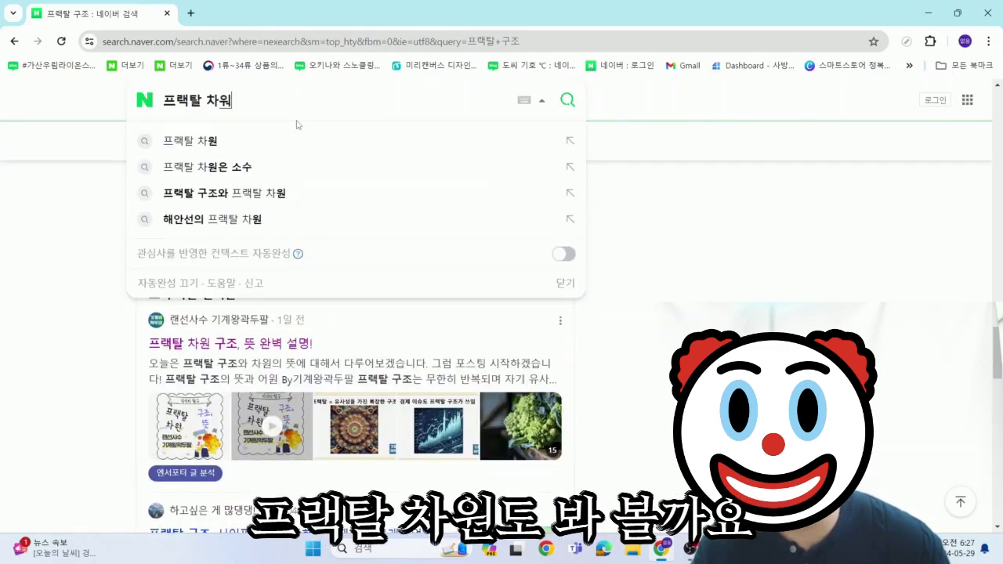
key("Return")
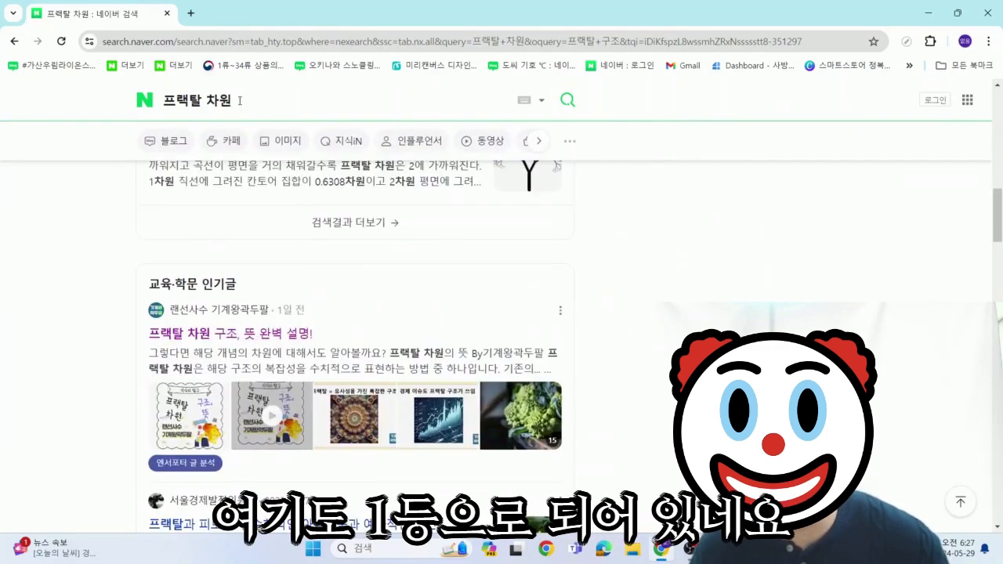
Search Naver for 프랙탈 구조 뜻 and 프랙탈 차원 뜻, and check where the published post ranks.
left_click(239, 101)
key("BackSpace")
key("BackSpace")
type("구조 뜻")
key("Return")
scroll(327, 93, "down", 5)
scroll(468, 329, "down", 8)
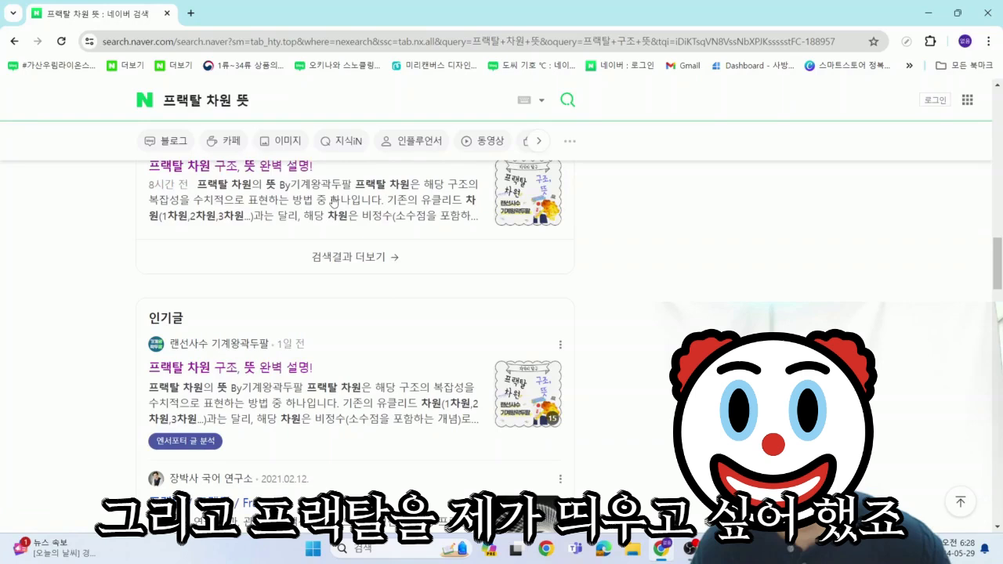
Search Naver for the single keyword 프랙탈 and look through the results for the published post's position.
left_click(296, 108)
key("BackSpace")
key("BackSpace")
key("BackSpace")
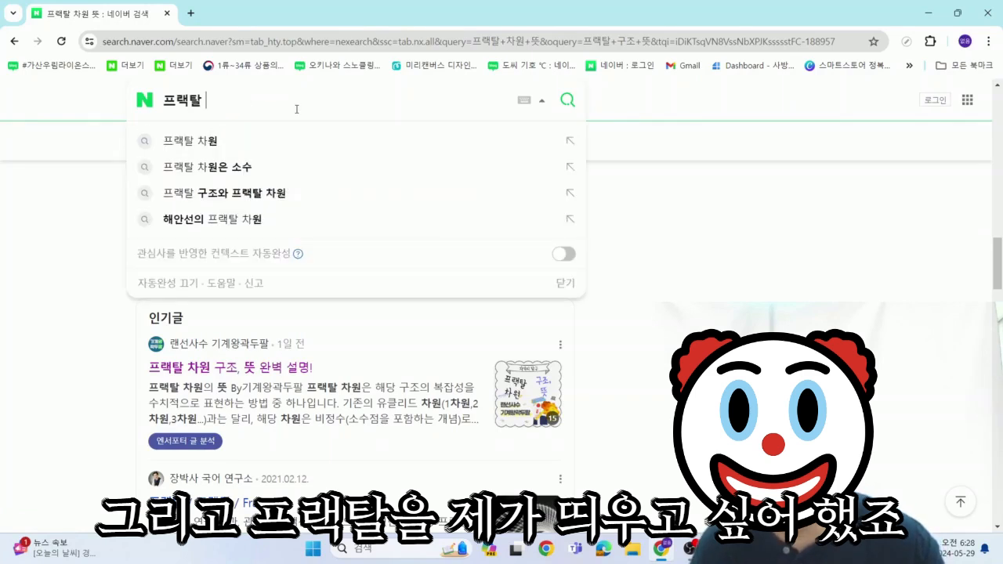
key("Return")
scroll(412, 365, "down", 10)
scroll(412, 366, "down", 1)
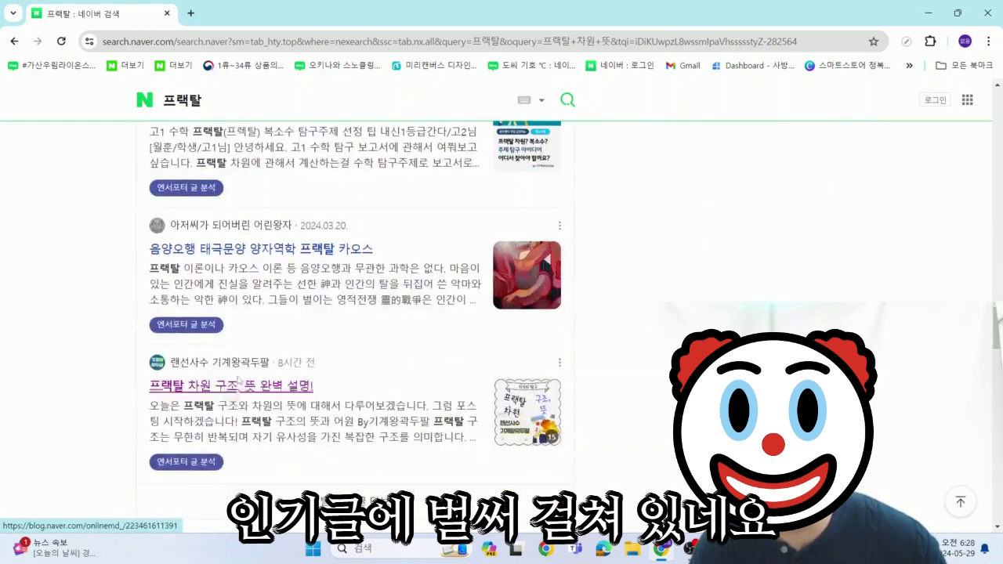
scroll(336, 412, "down", 4)
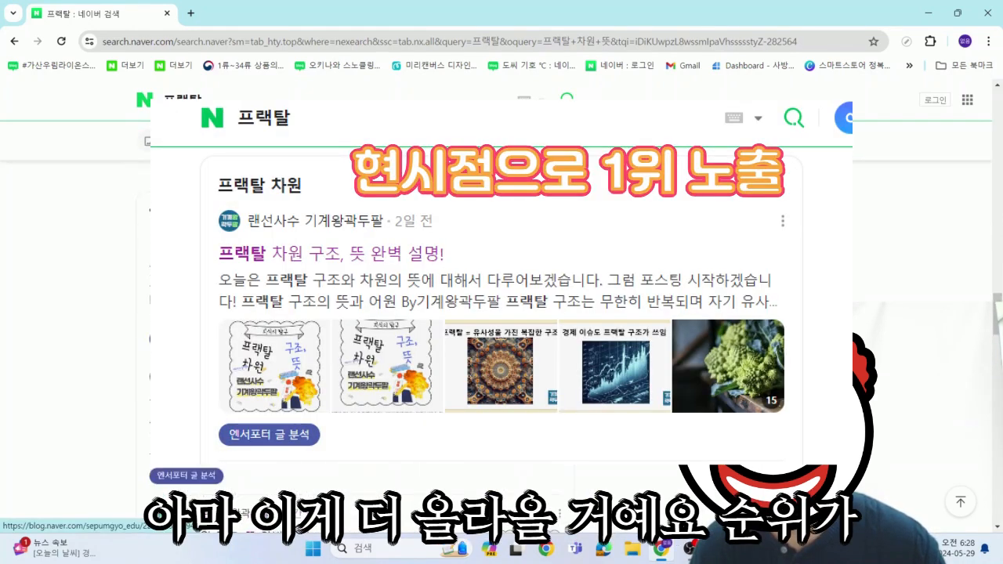
scroll(475, 335, "down", 6)
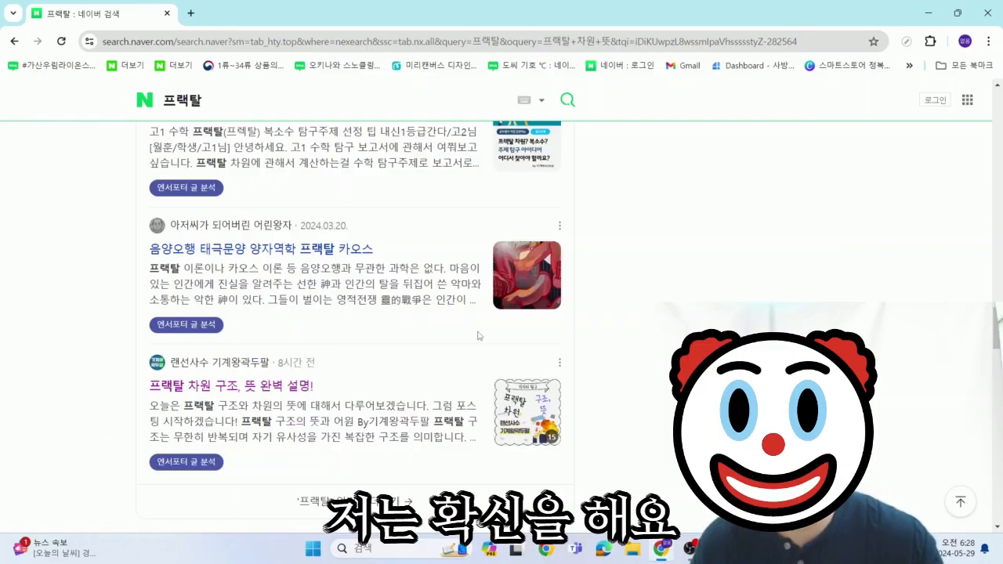
scroll(477, 335, "up", 5)
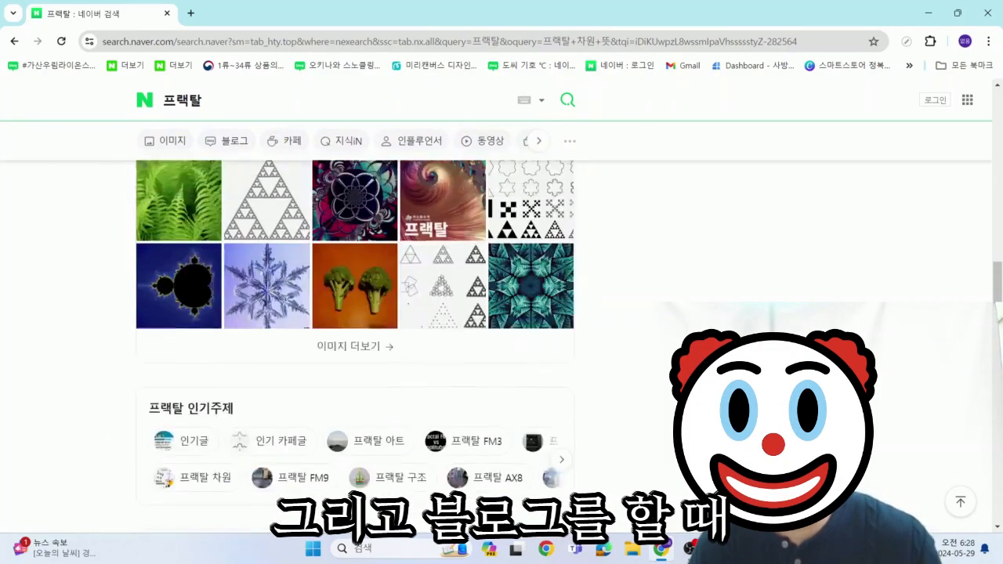